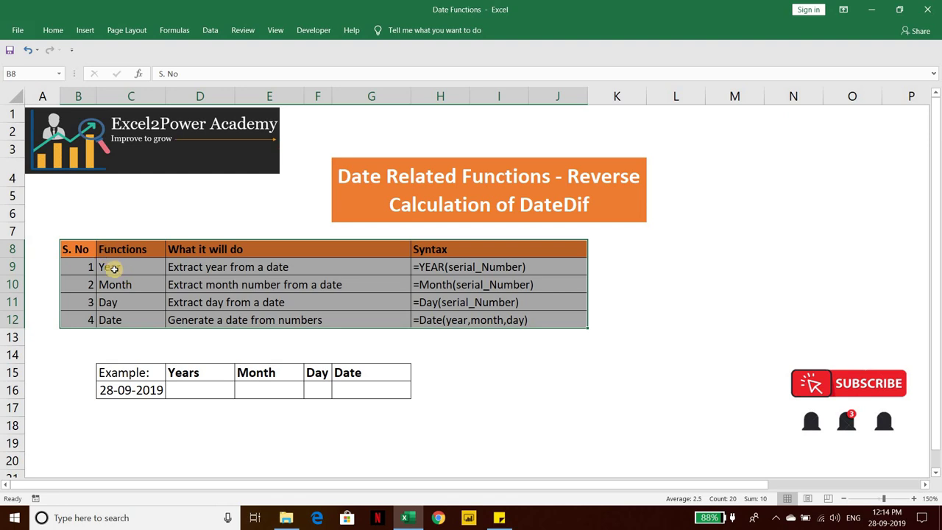
Walk through the Year, Month and Day function rows, their descriptions and the example date 28-09-2019
left_click(114, 269)
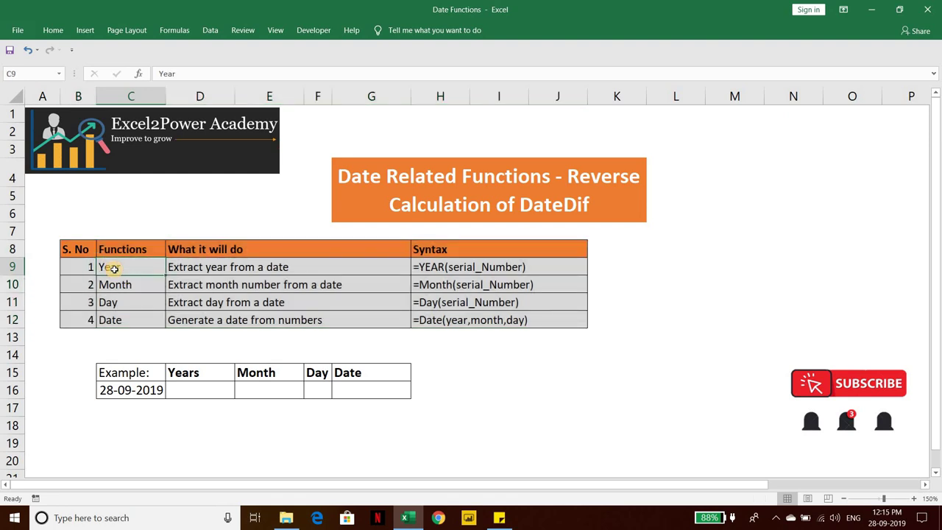
key("Left")
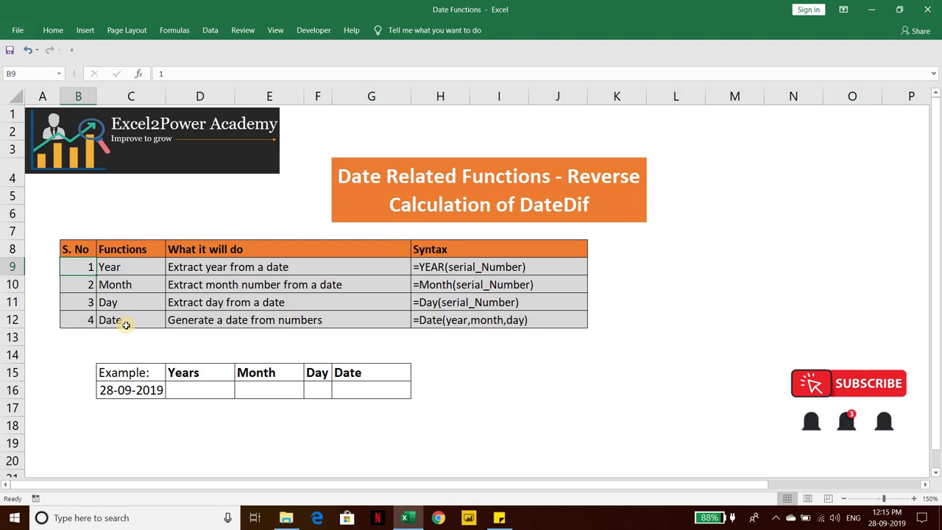
key("Right")
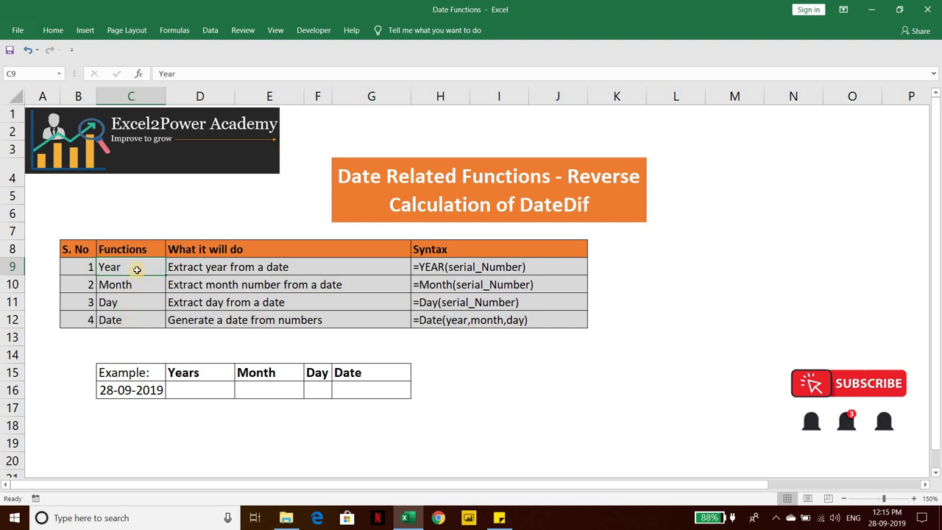
left_click(195, 270)
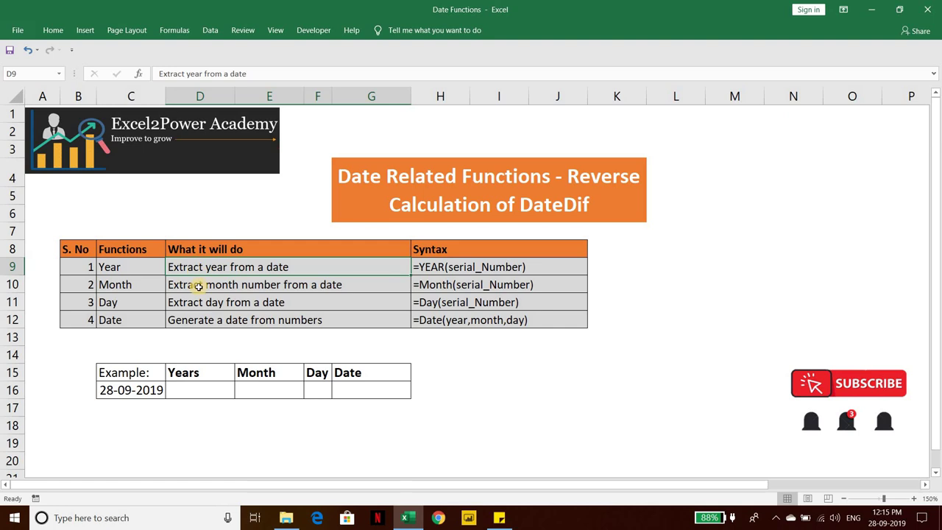
left_click(140, 272)
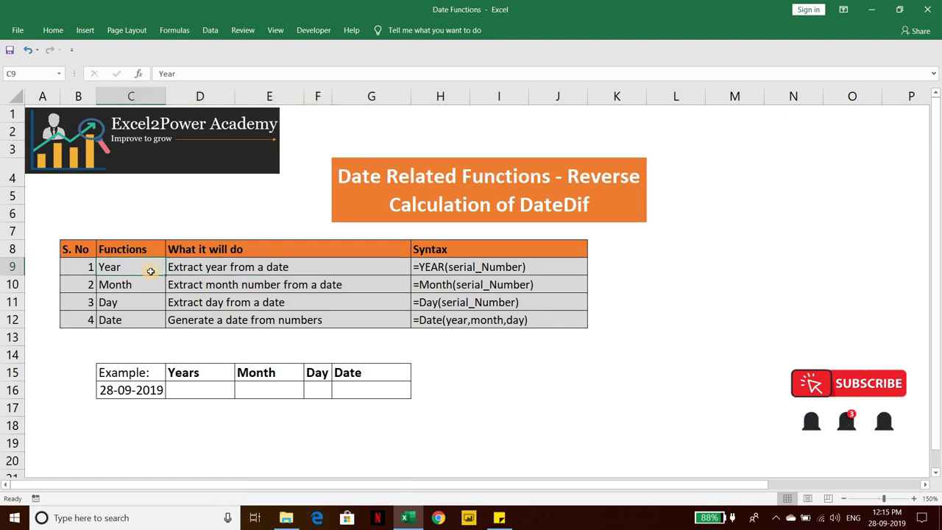
left_click(313, 266)
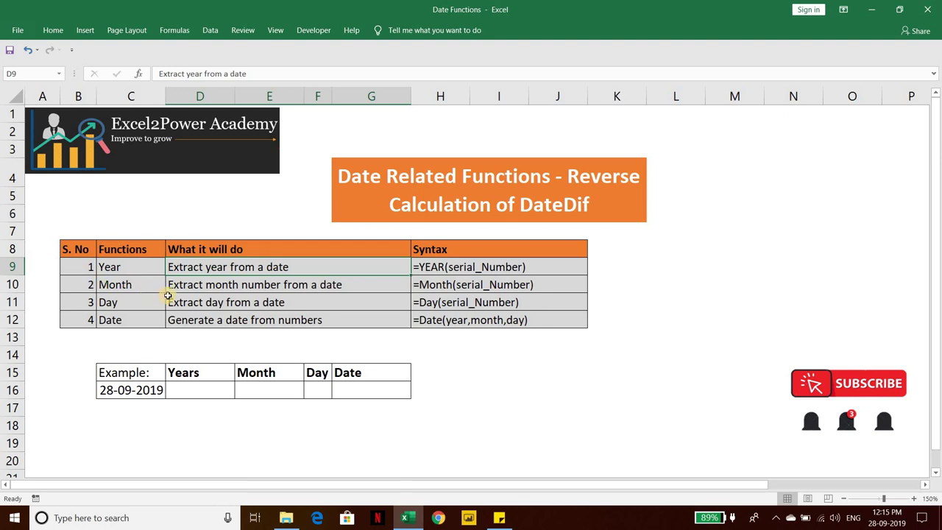
left_click(116, 285)
left_click(121, 303)
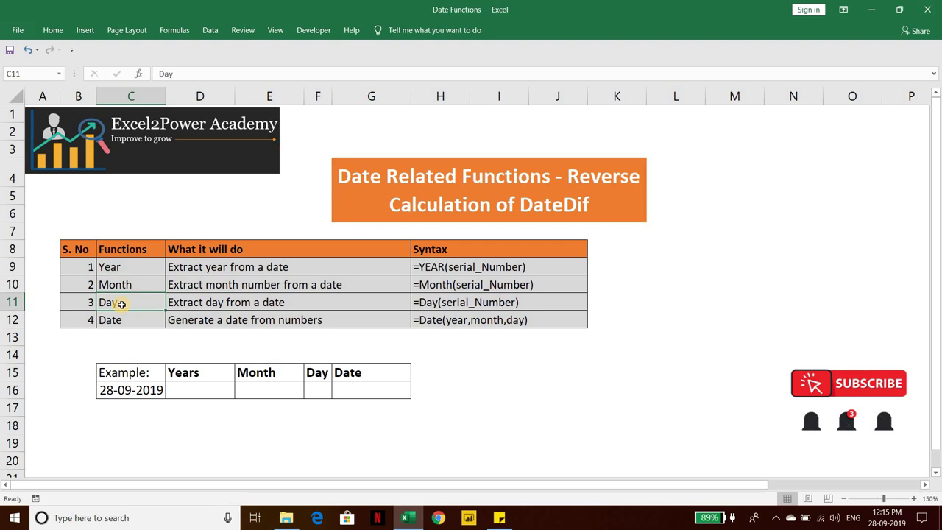
left_click(130, 392)
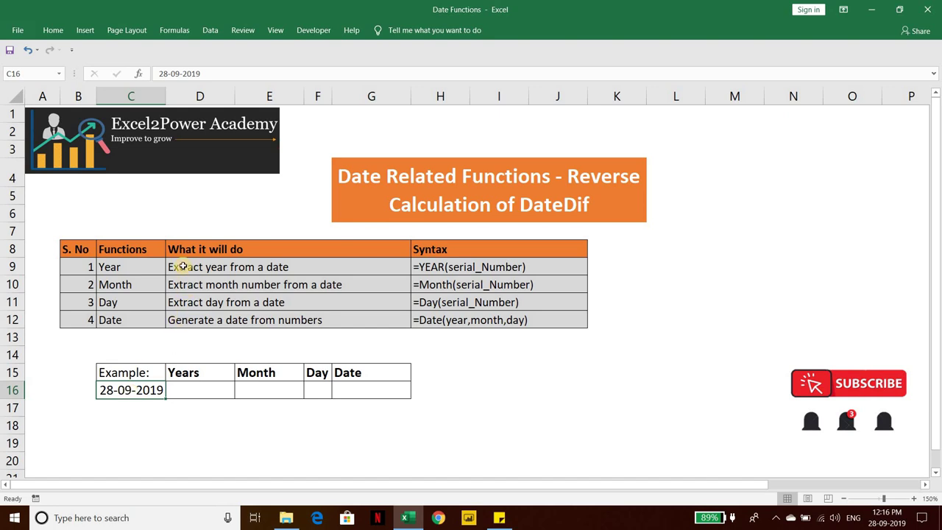
left_click(197, 397)
left_click(299, 390)
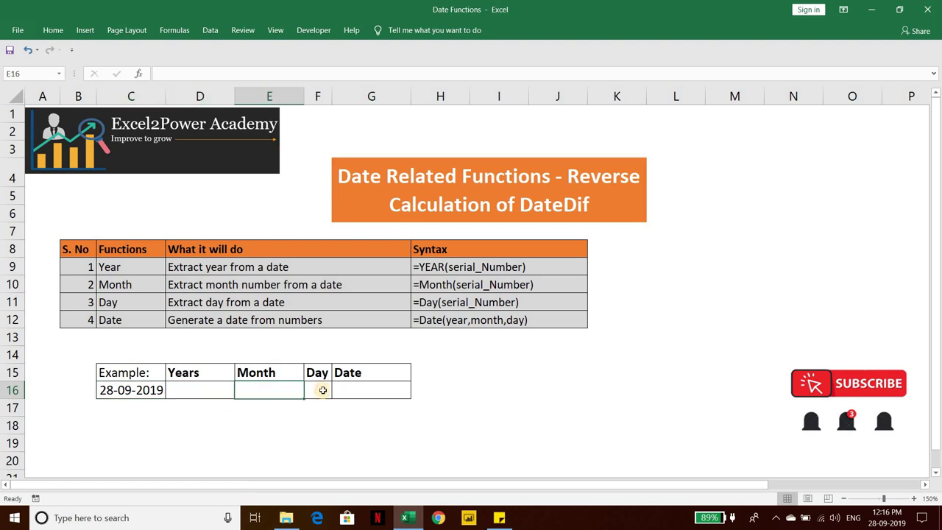
left_click(323, 390)
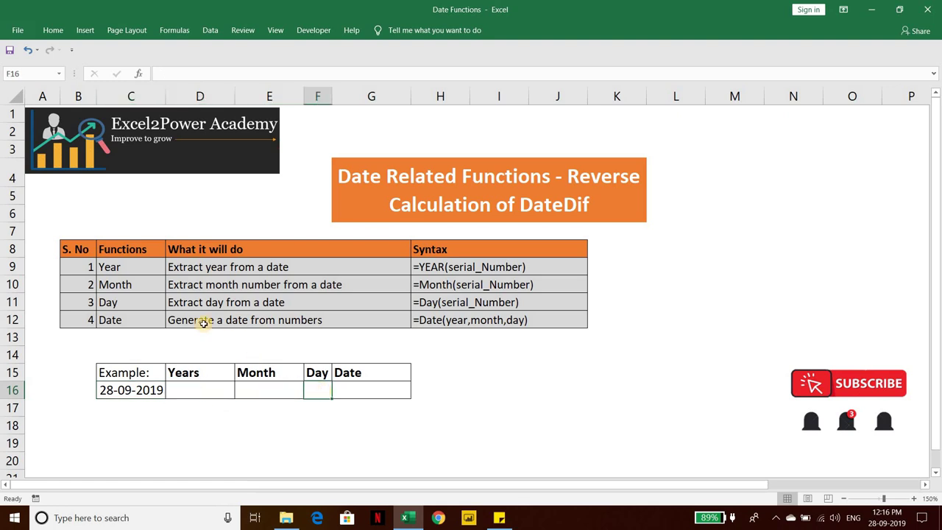
left_click(126, 269)
left_click(127, 299, "shift")
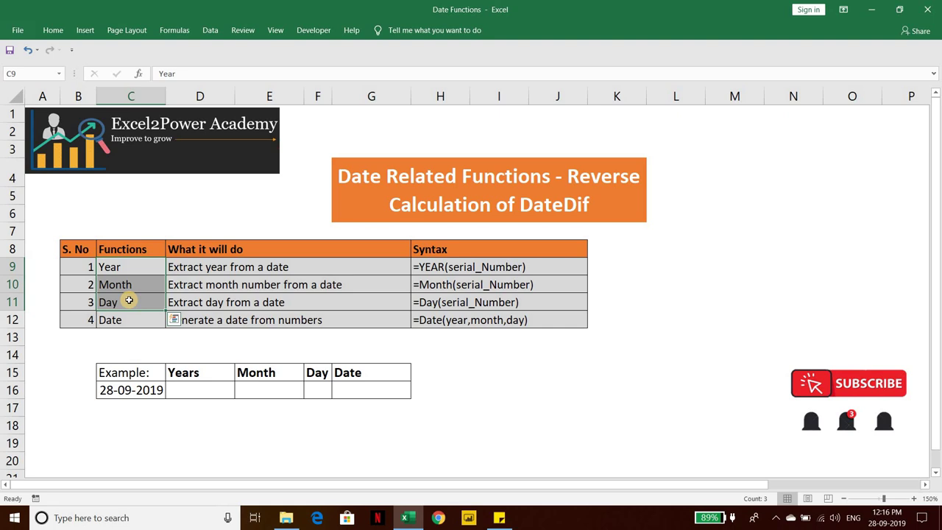
Review the YEAR, MONTH and DAY syntax and the empty Years, Month and Day result cells
left_click(200, 281)
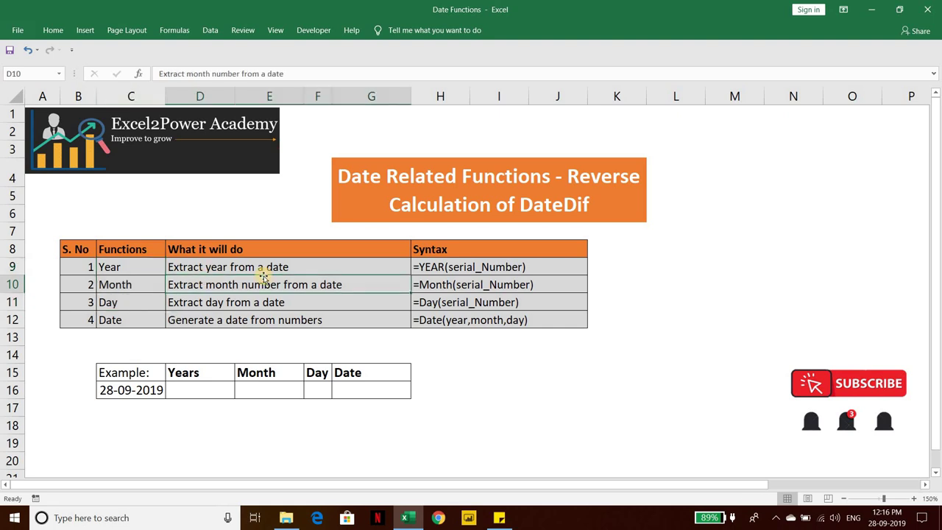
left_click(426, 279)
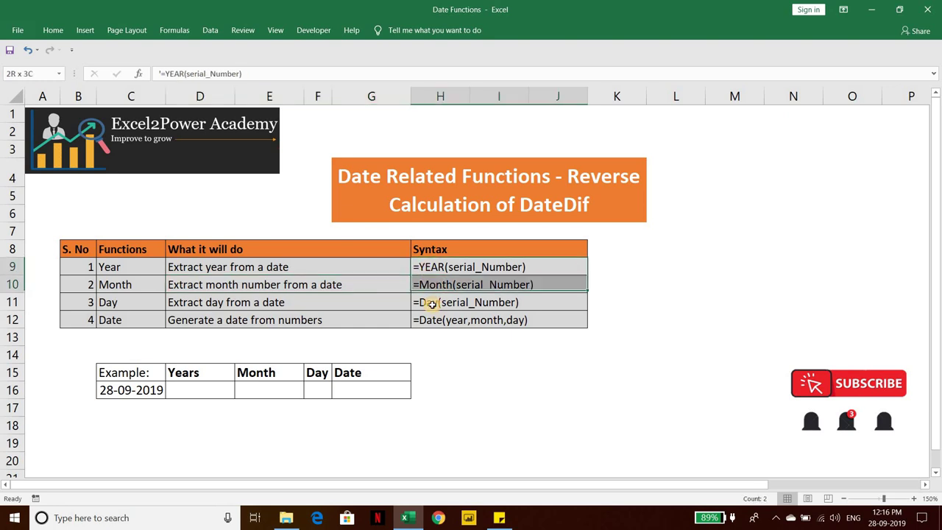
left_click_drag(429, 272, 432, 303)
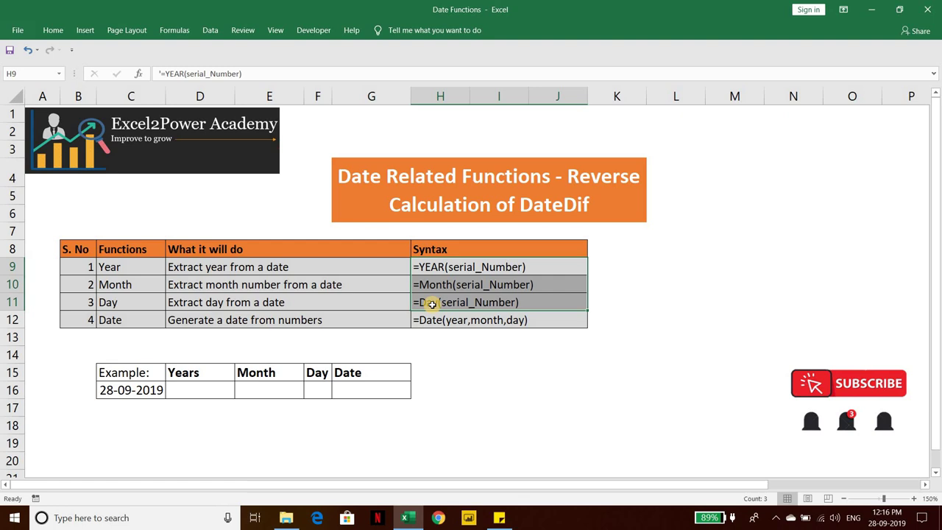
left_click(482, 270)
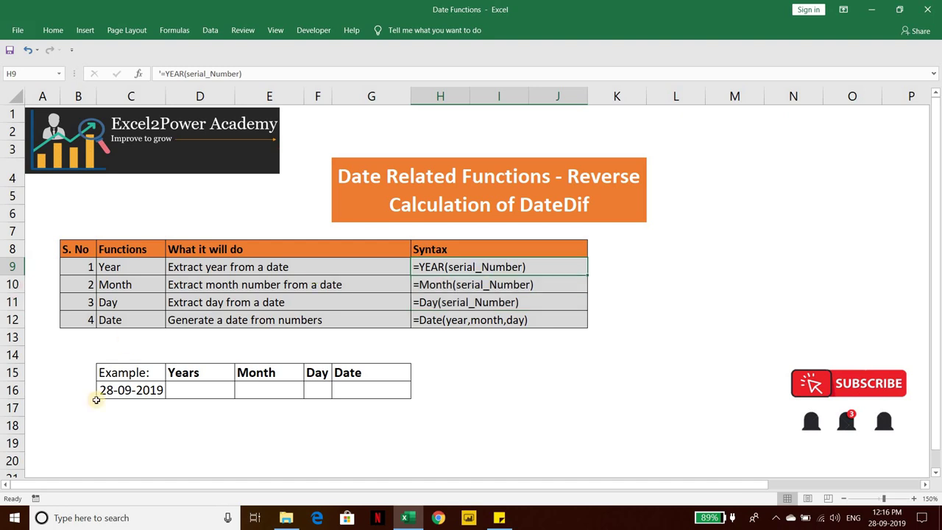
left_click(125, 389)
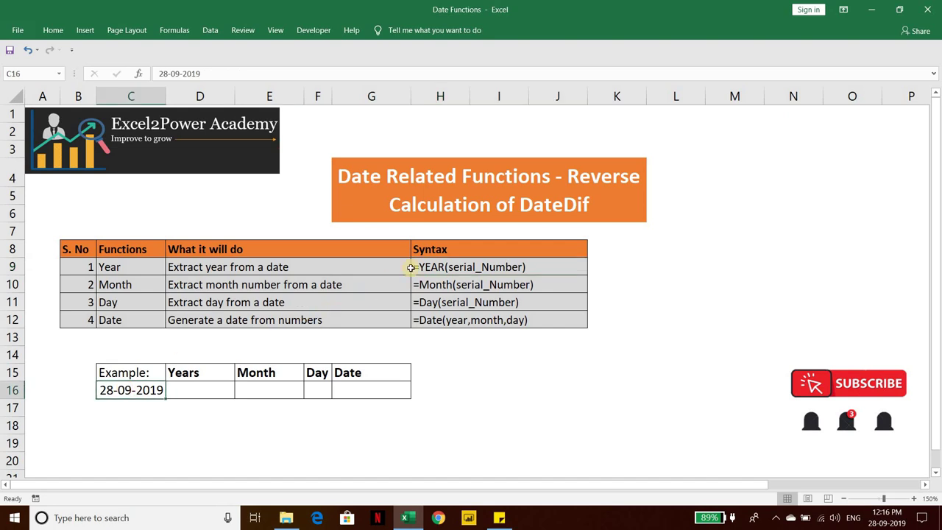
left_click(274, 253)
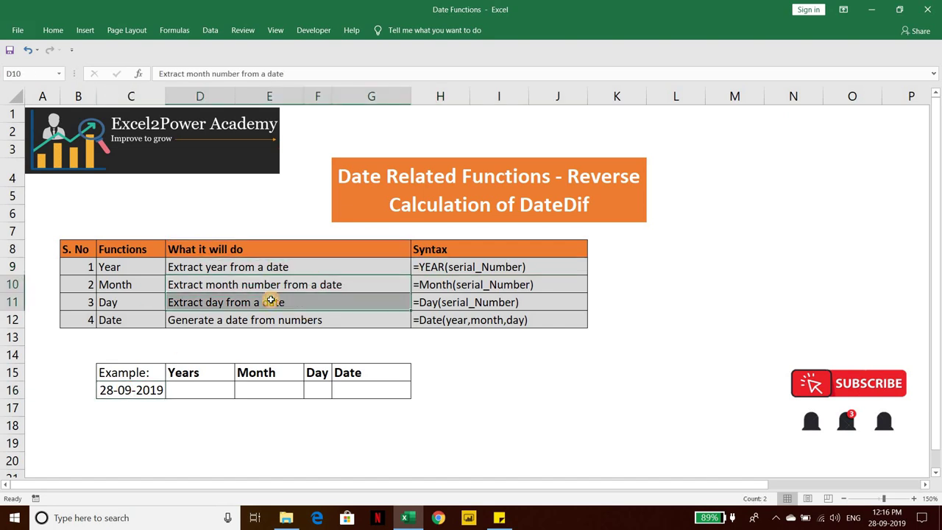
left_click(271, 300)
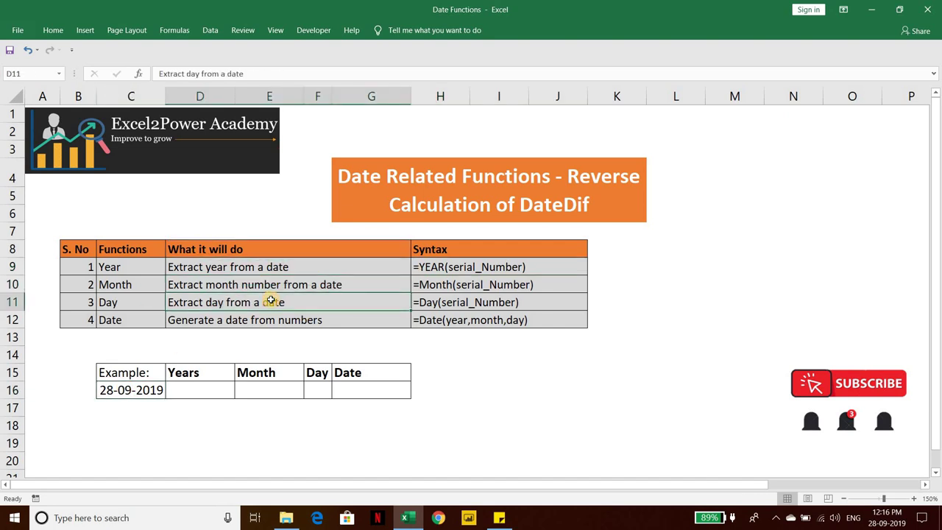
left_click(197, 392)
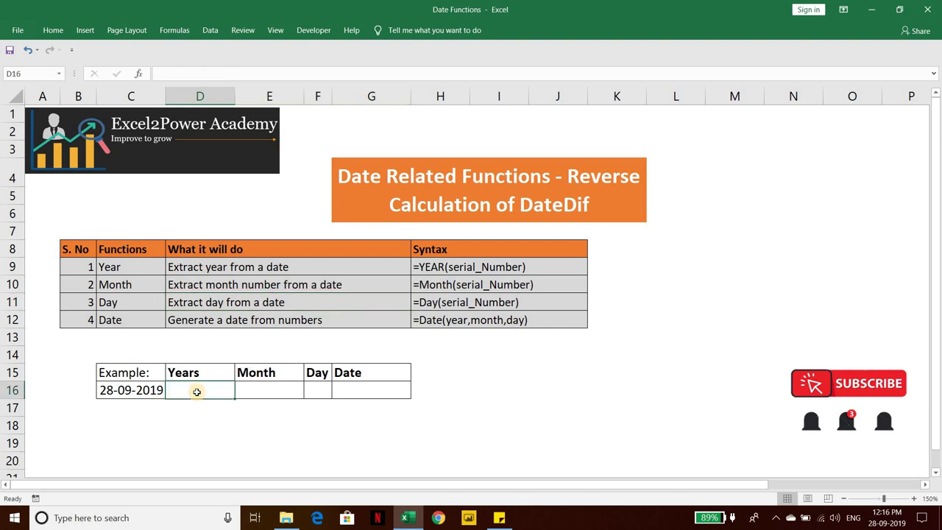
key("Left")
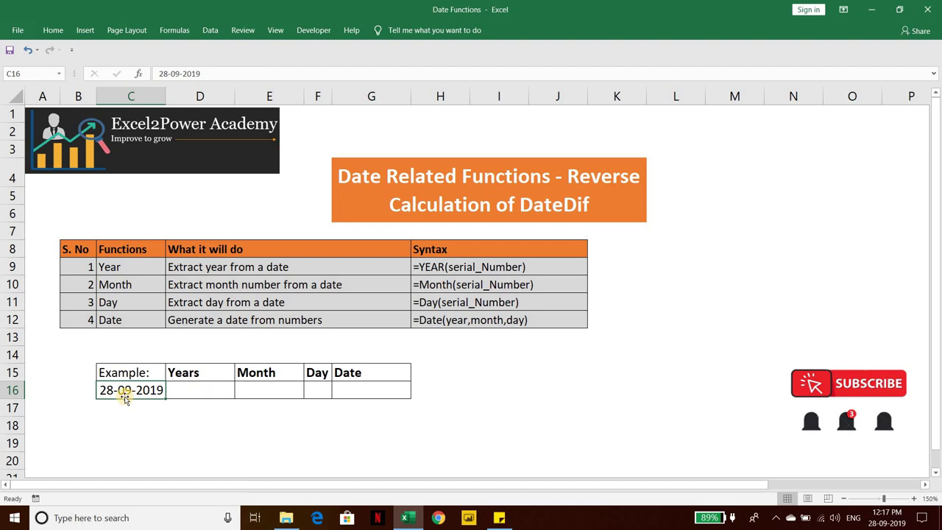
left_click(188, 386)
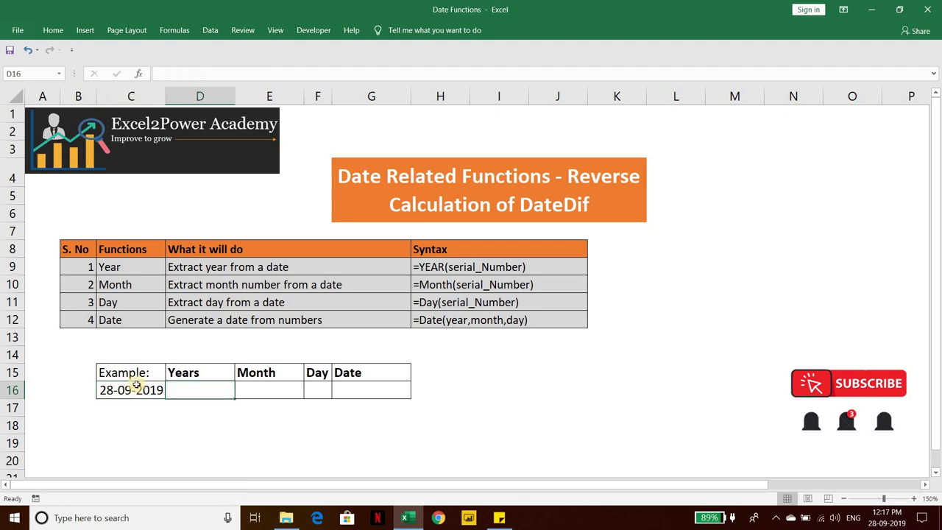
left_click(254, 395)
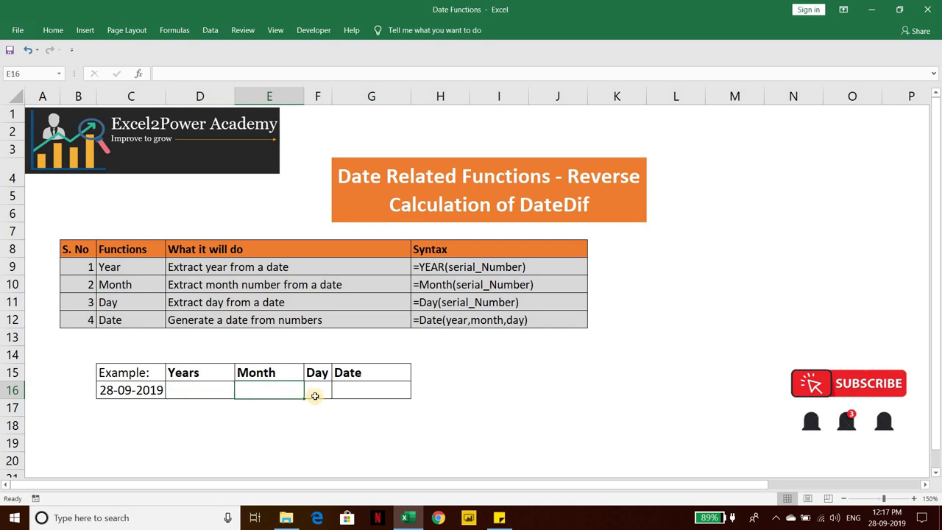
key("Right")
left_click_drag(202, 390, 318, 393)
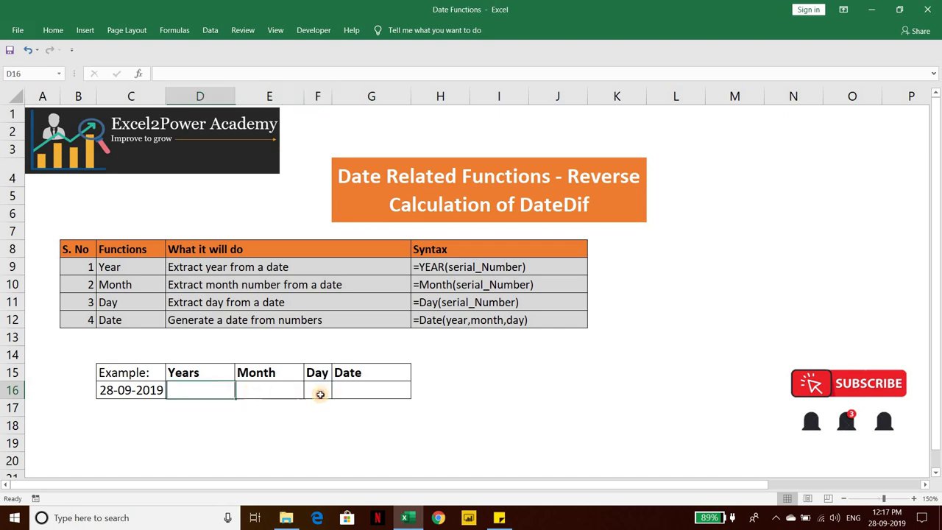
left_click(264, 394)
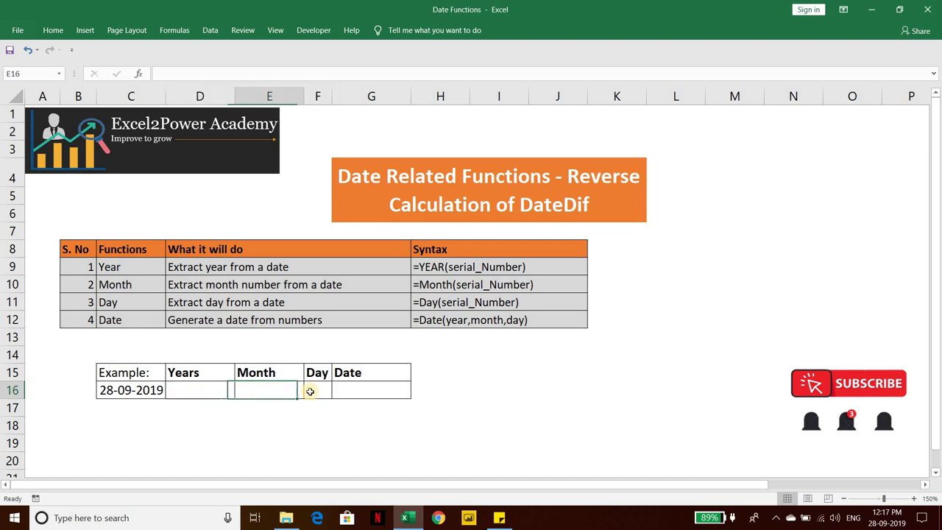
key("Right")
Enter =YEAR(C16) in D16, returning 2019
left_click(214, 390)
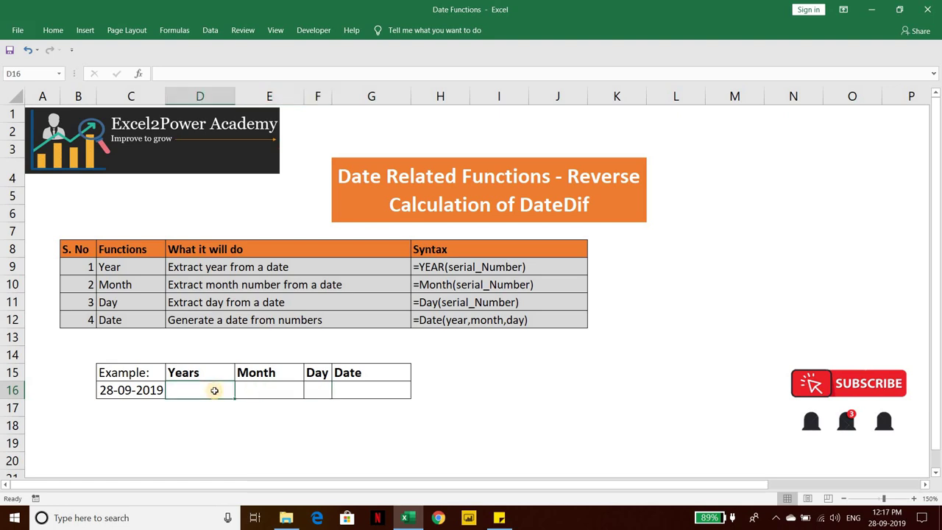
type("=")
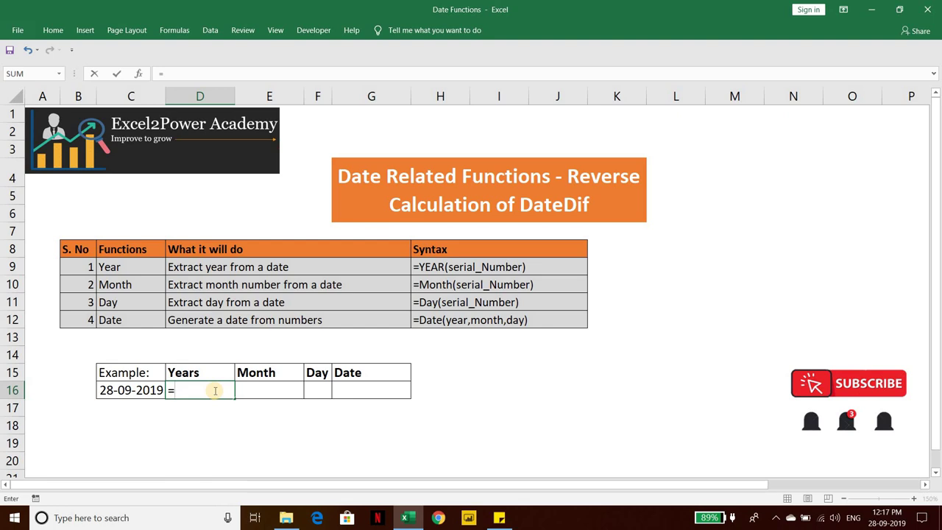
type("Year")
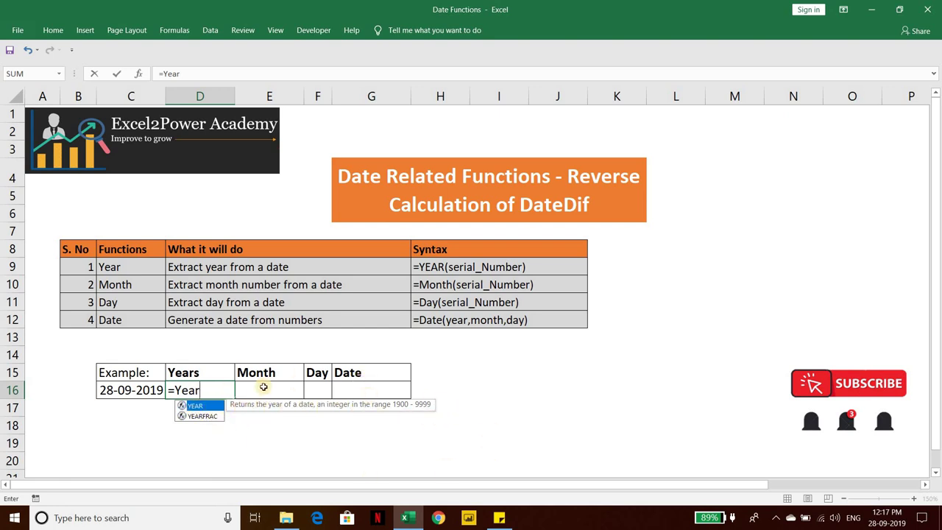
key("Tab")
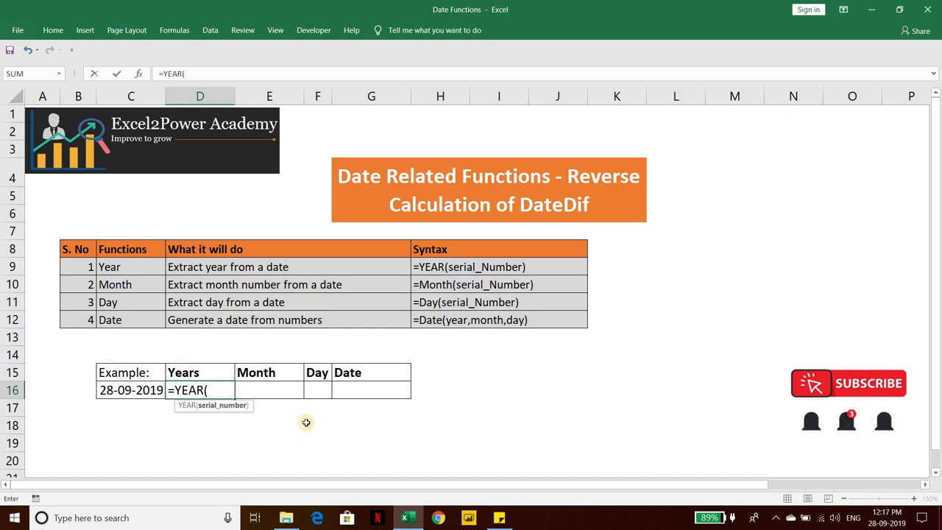
key("Left")
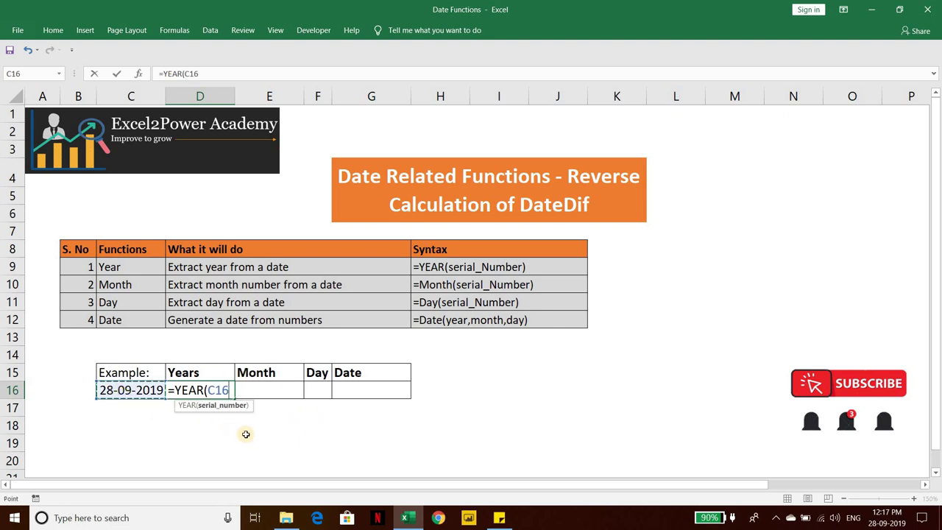
type(")")
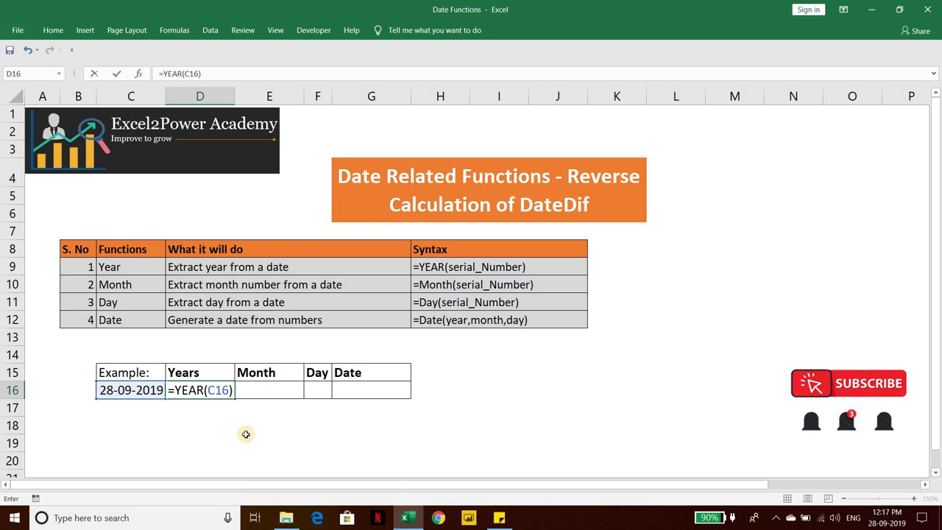
key("Return")
key("Up")
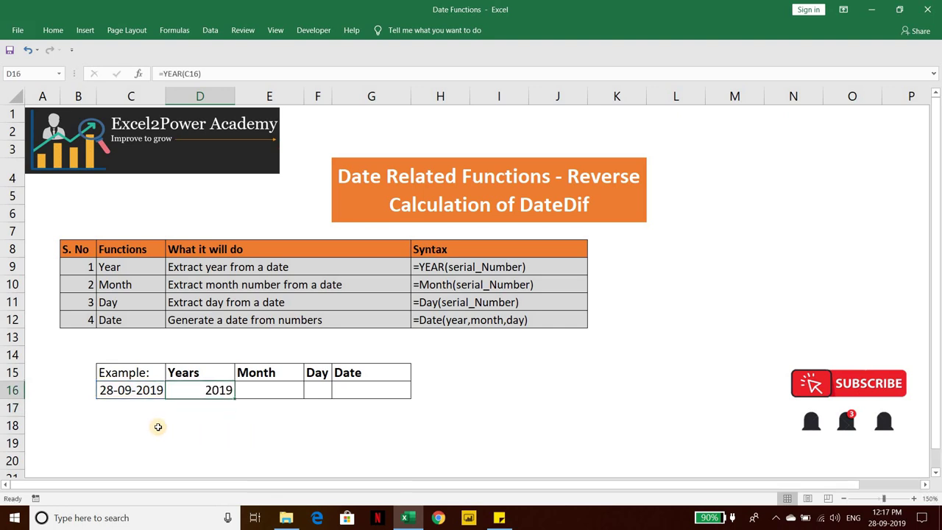
Enter =MONTH(C16) in E16, returning month 9
left_click(122, 395)
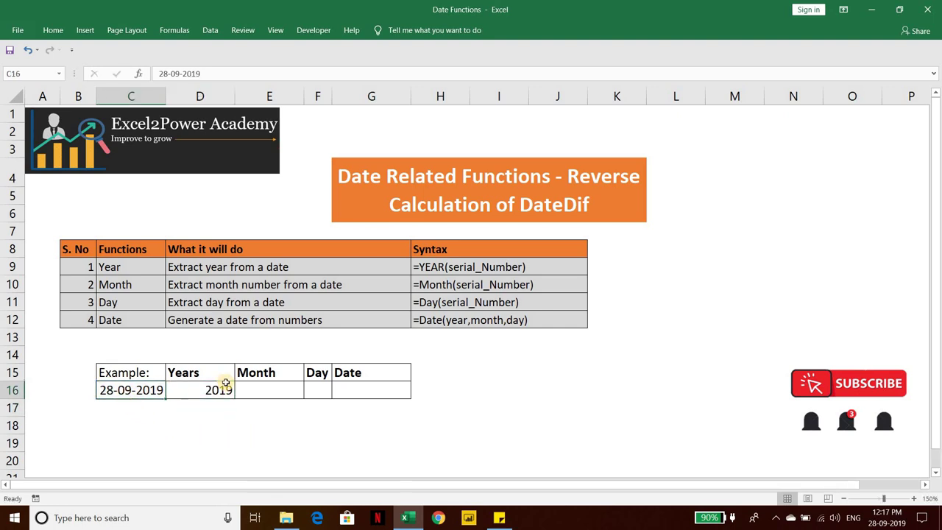
left_click(209, 398)
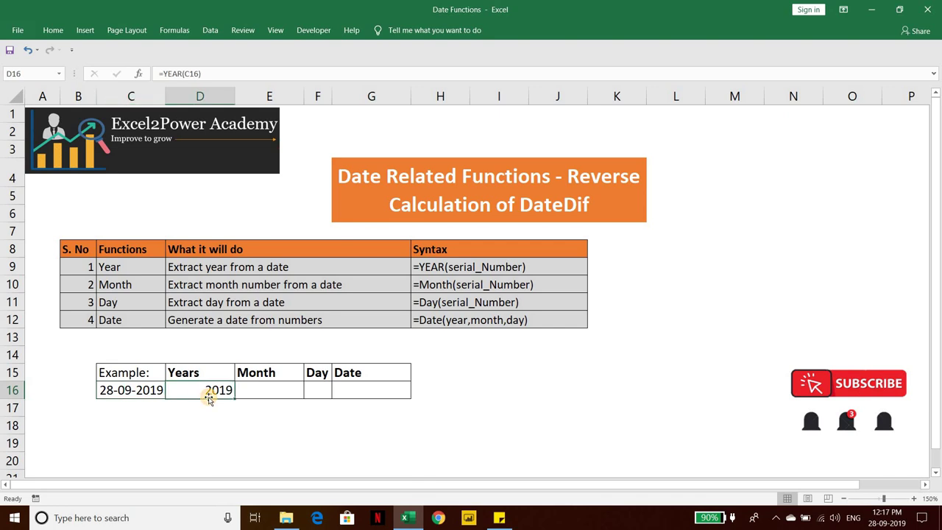
left_click(257, 396)
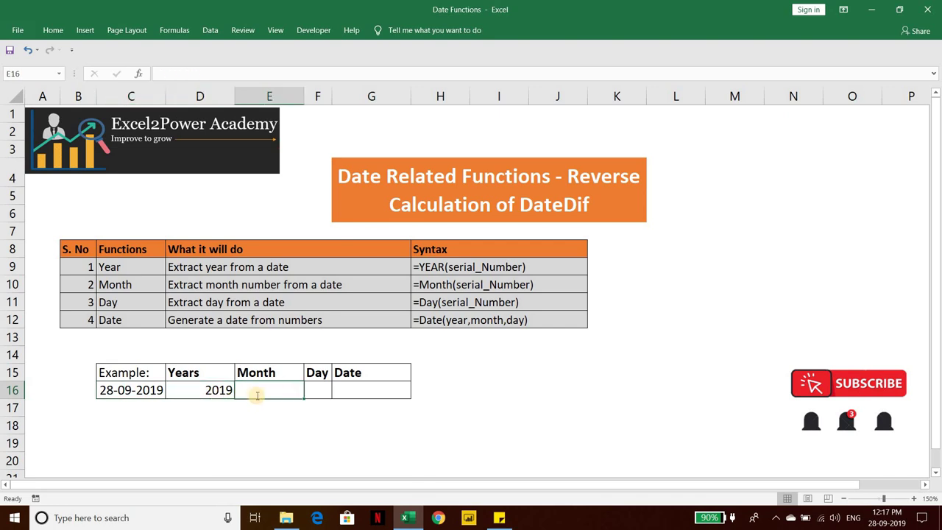
type("=Month")
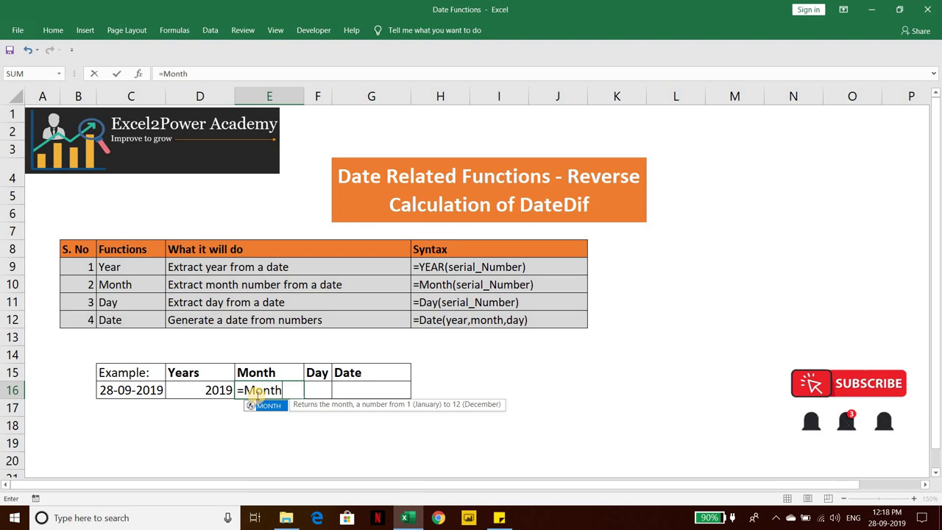
type("(")
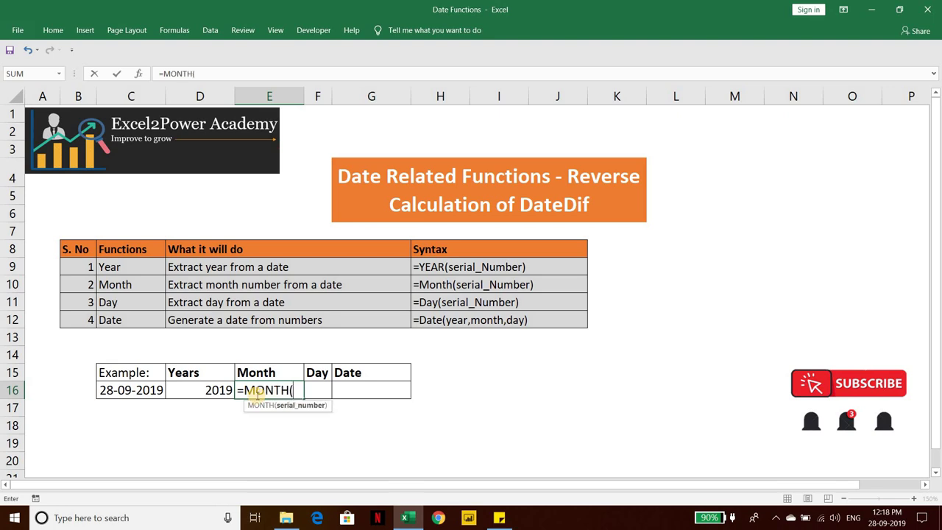
key("Left")
key("Left")
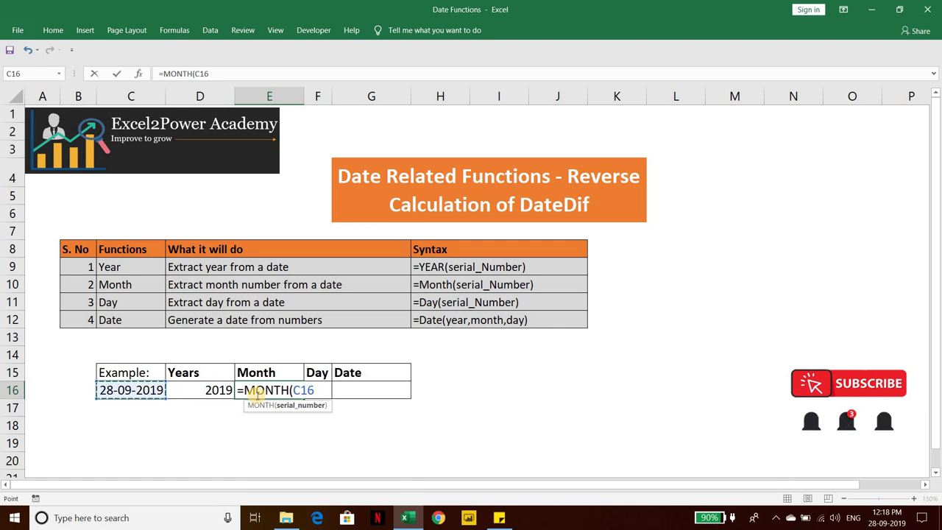
type(")")
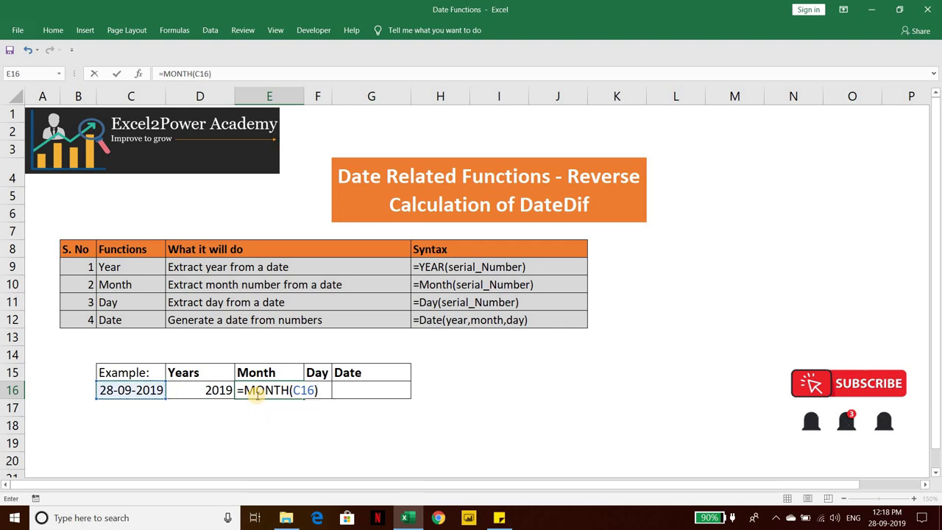
key("Return")
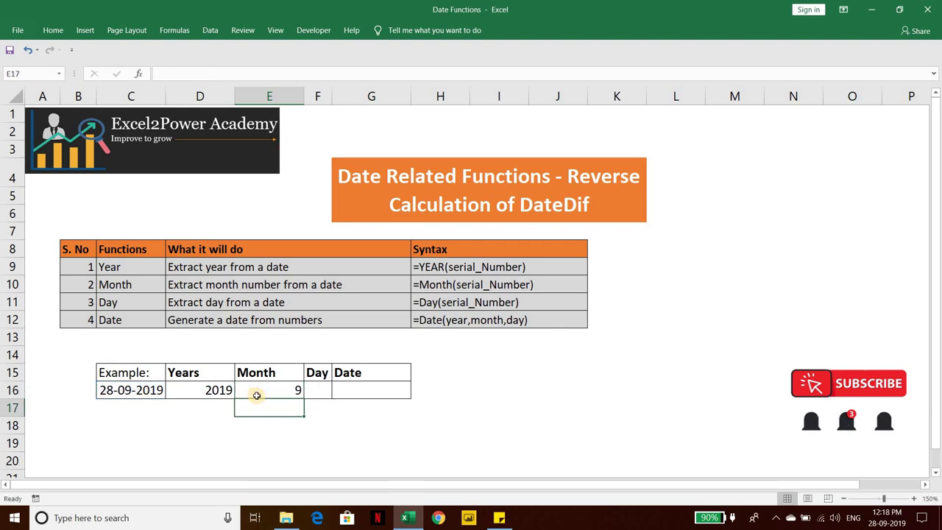
Enter =DAY(C16) in F16, returning 28
key("Up")
key("Right")
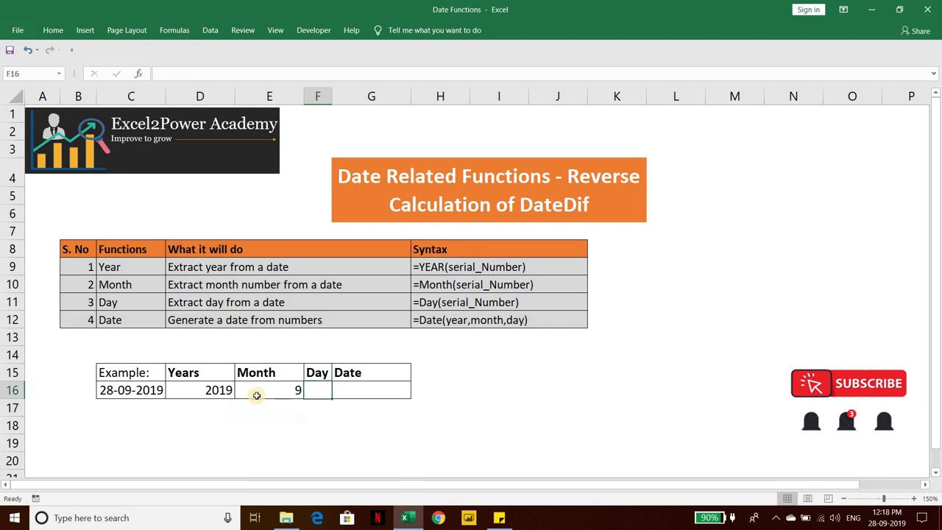
type("=da")
key("Tab")
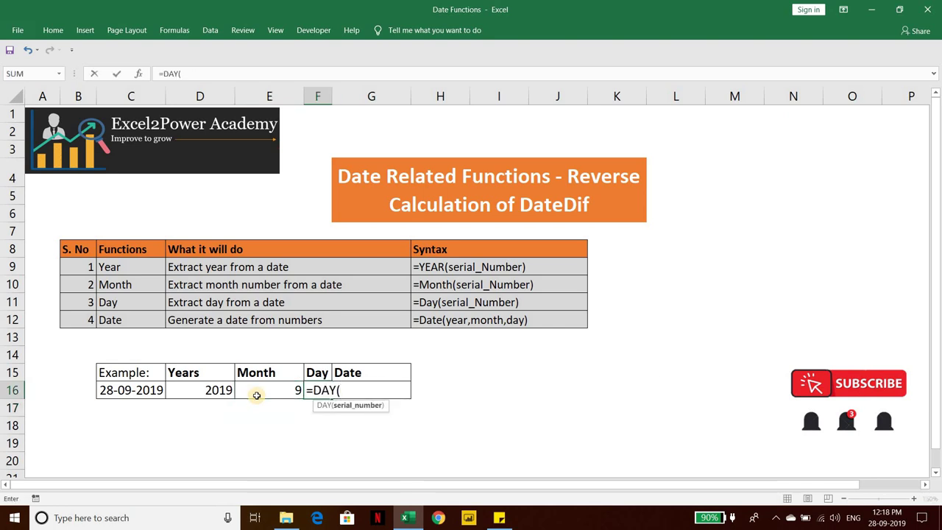
key("Left")
key("Left")
key("Left")
type(")")
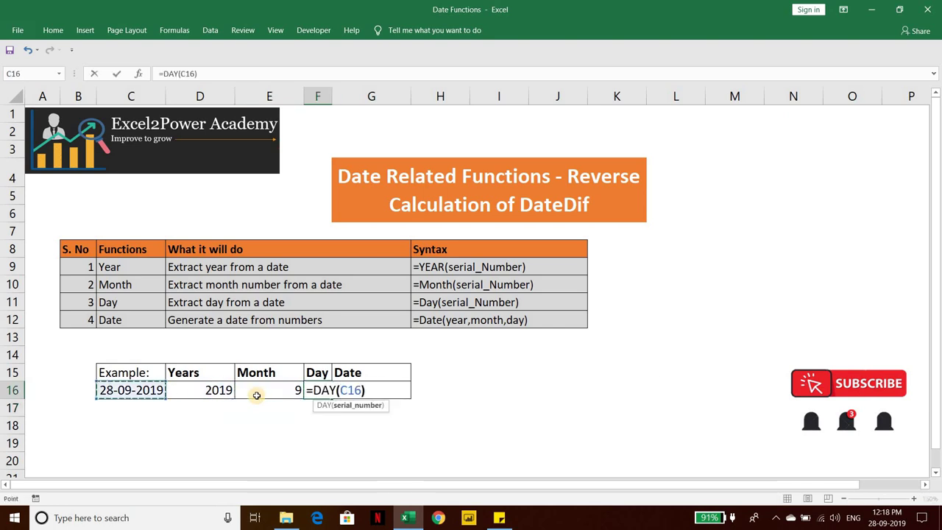
key("Return")
key("Up")
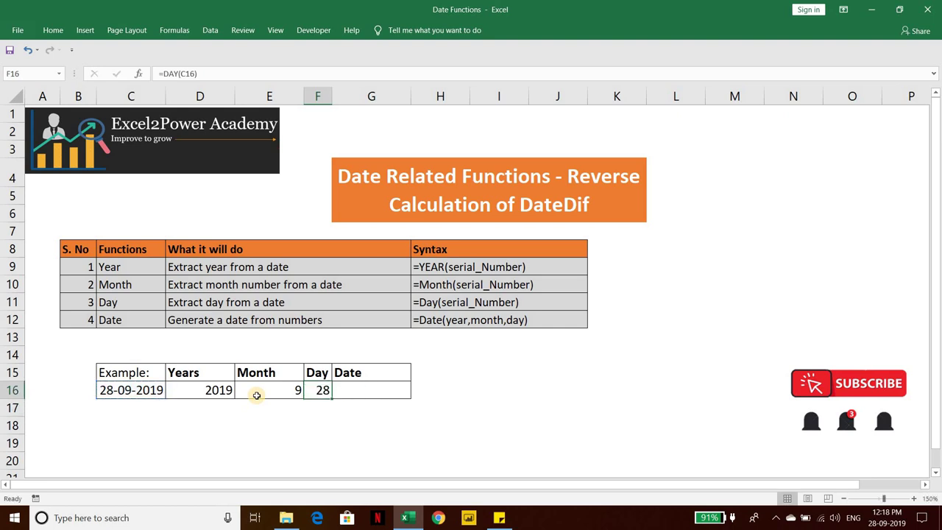
Review the YEAR, MONTH and DAY formulas in D16:F16 against the source date in C16
key("Left")
key("Left")
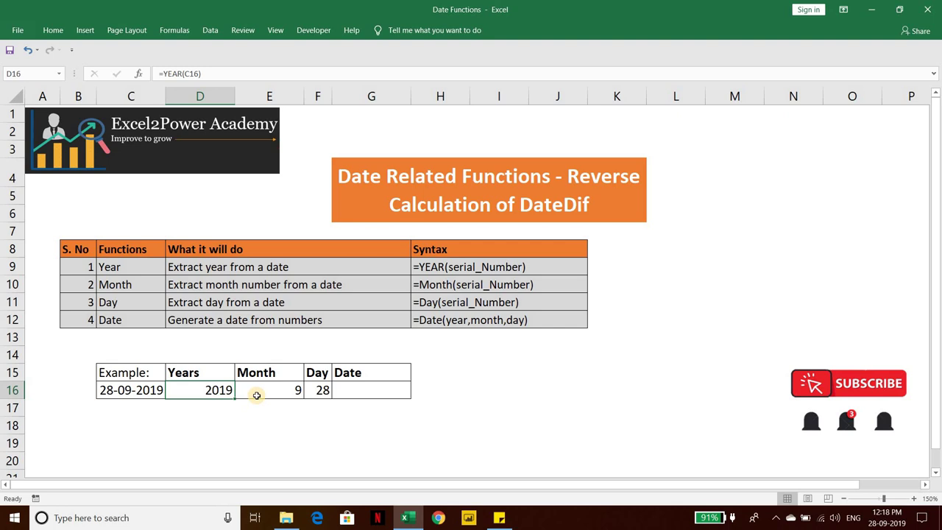
key("Left")
key("Right")
key("Right")
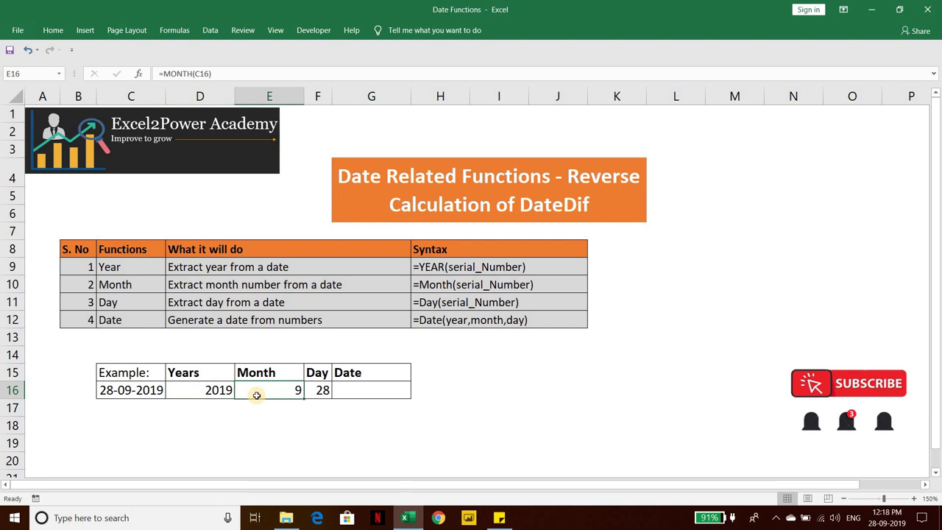
key("Right")
key("Left")
key("Left")
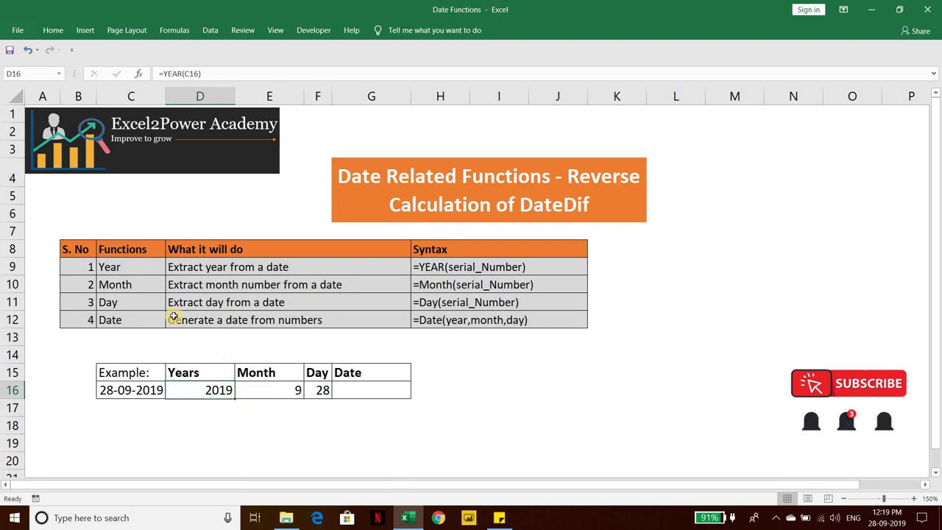
key("Right")
key("Right")
key("Right")
Enter the year 2018 in D18
key("Up")
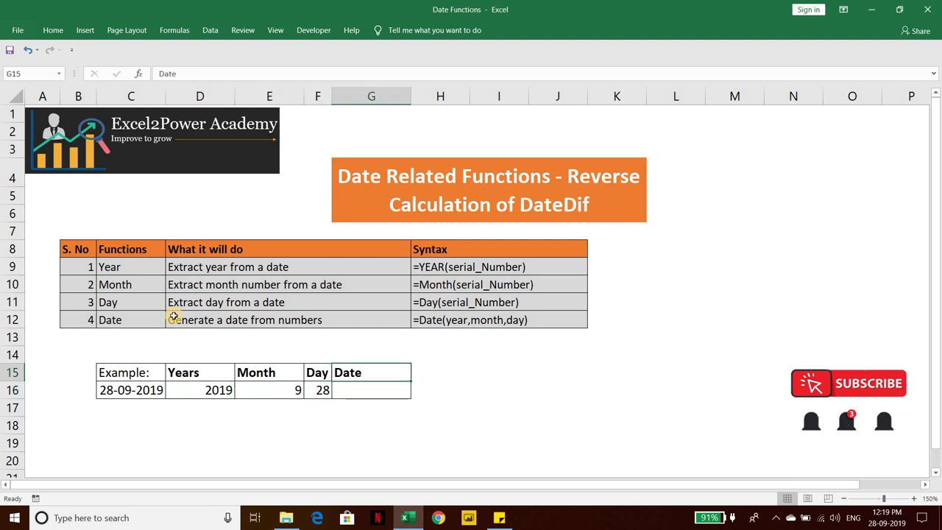
key("Left")
key("Left")
key("Left")
key("Left")
key("Down")
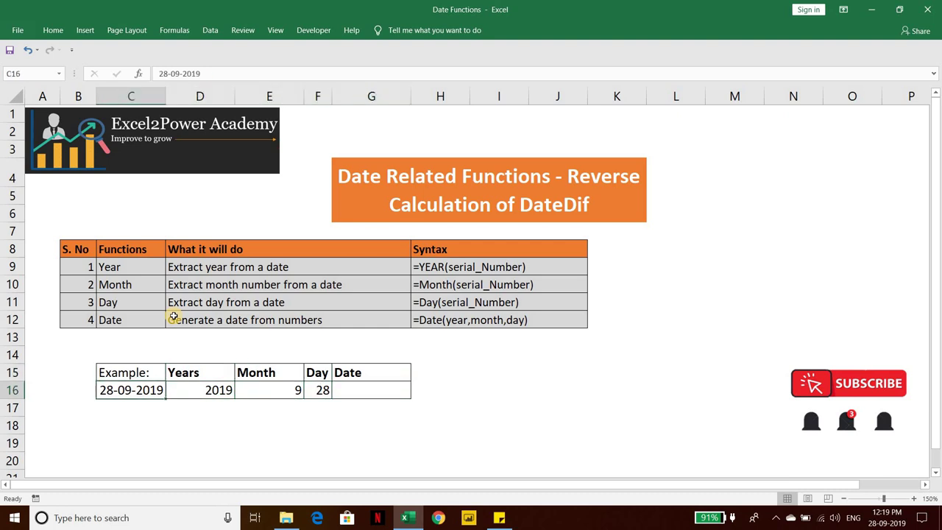
key("Down")
key("Right")
key("Down")
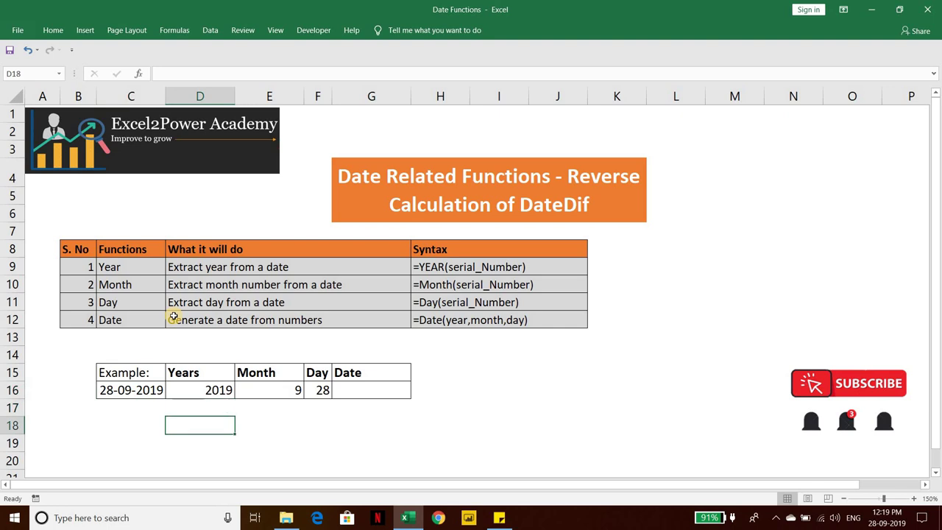
key("F2")
type("2018")
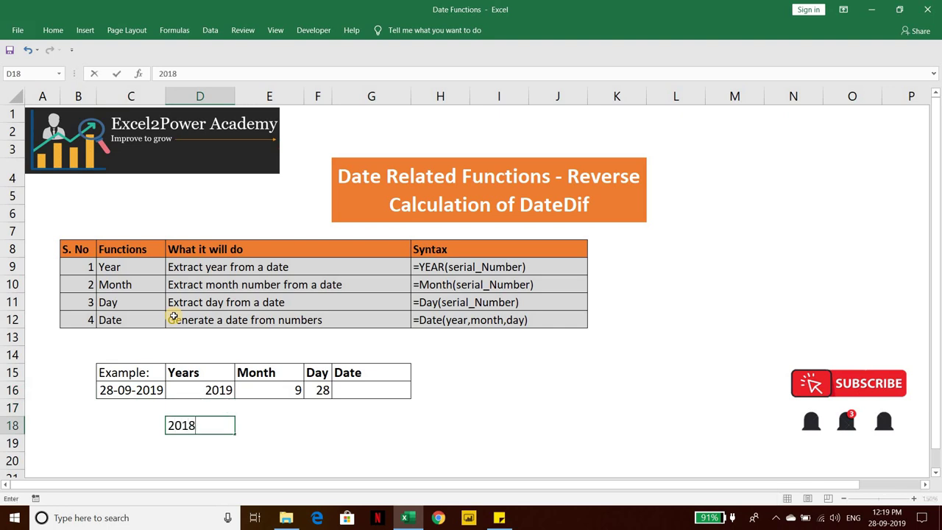
key("Tab")
Enter month 12 in E18 and day 25 in F18
type("25")
key("Tab")
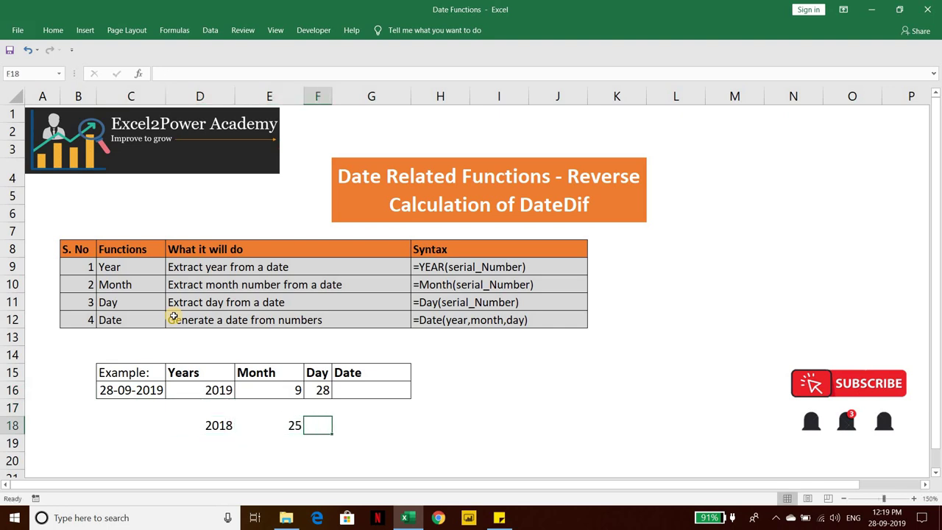
key("shift+Tab")
type("12")
key("Tab")
type("25")
key("shift+Tab")
Select D18:F18, then highlight the Date function row to show its syntax in H12
key("Left")
key("Right")
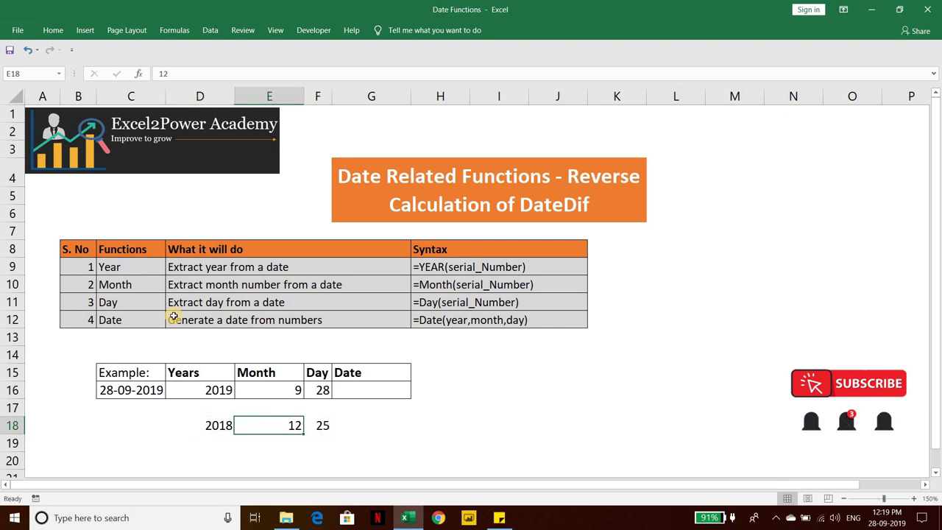
key("Right")
key("Left")
key("Left")
key("shift+Right")
key("shift+Right")
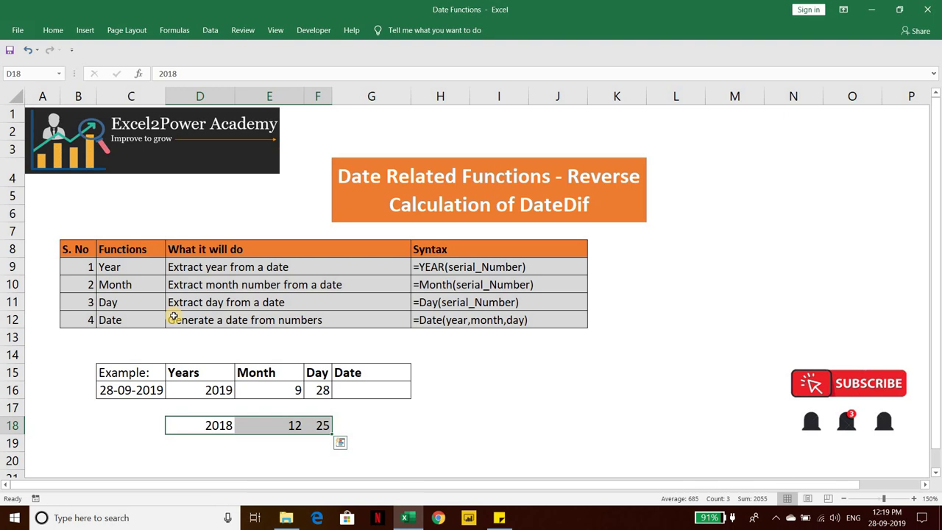
left_click_drag(81, 318, 452, 321)
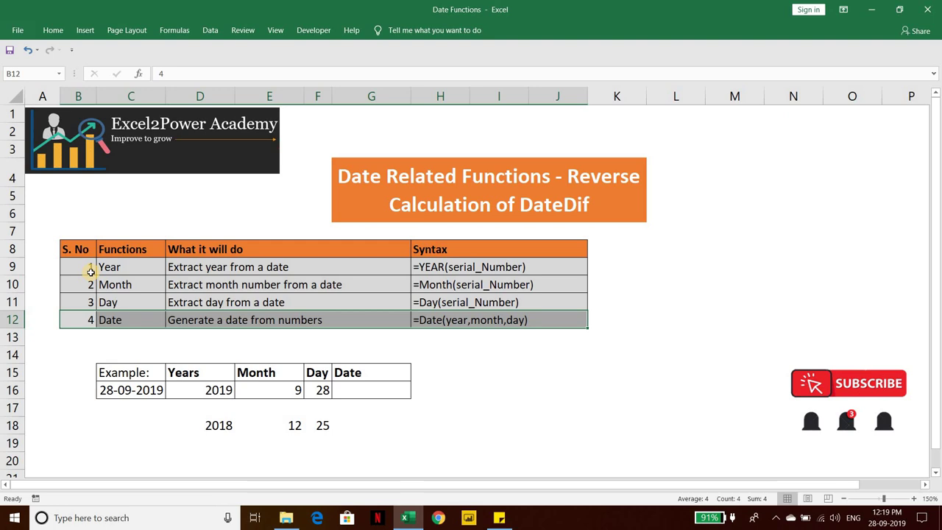
left_click(456, 322)
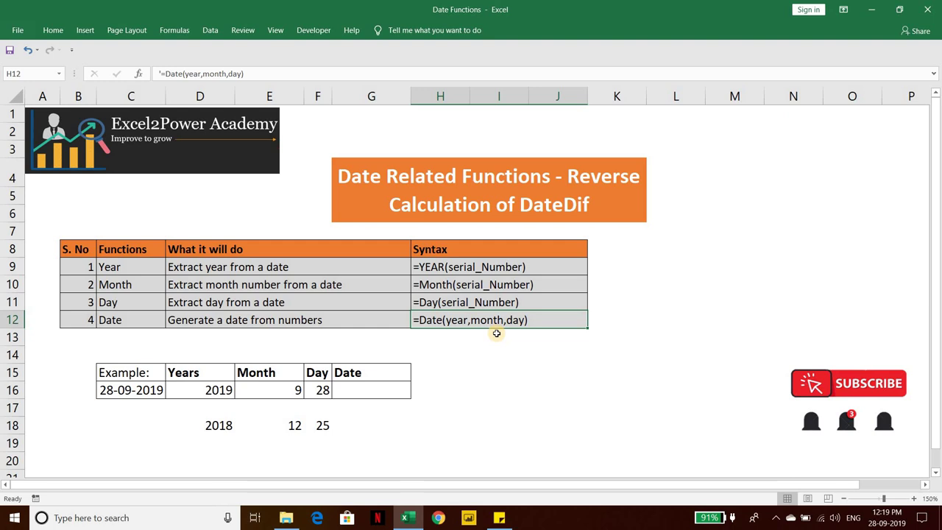
Enter =DATE(D18,E18,F18) in G18, giving 25-12-2018
key("Down")
key("Down")
key("Down")
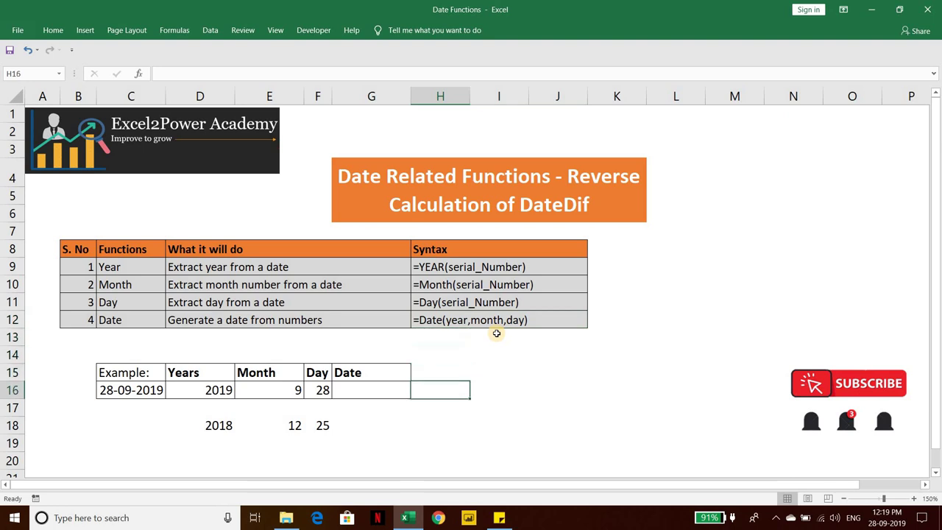
key("Down")
key("Down")
key("Down")
key("Left")
key("Up")
type("=")
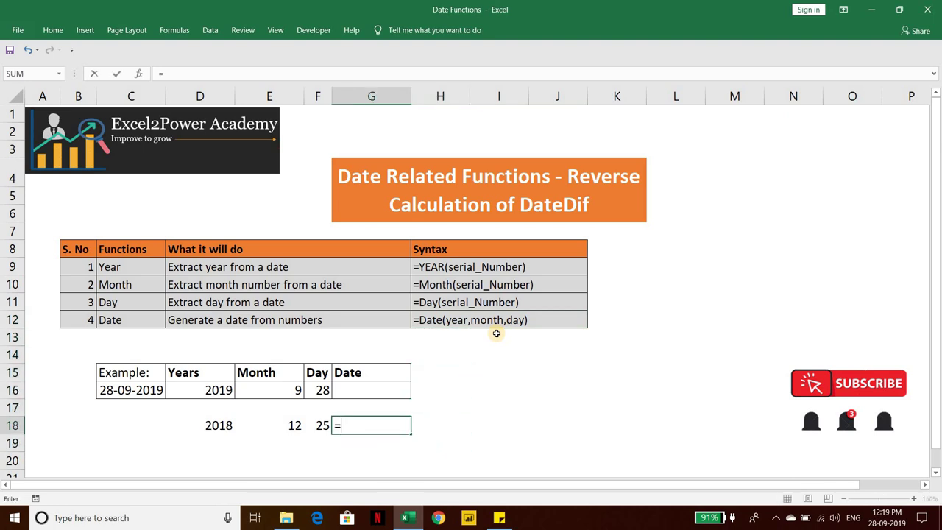
type("date")
key("Tab")
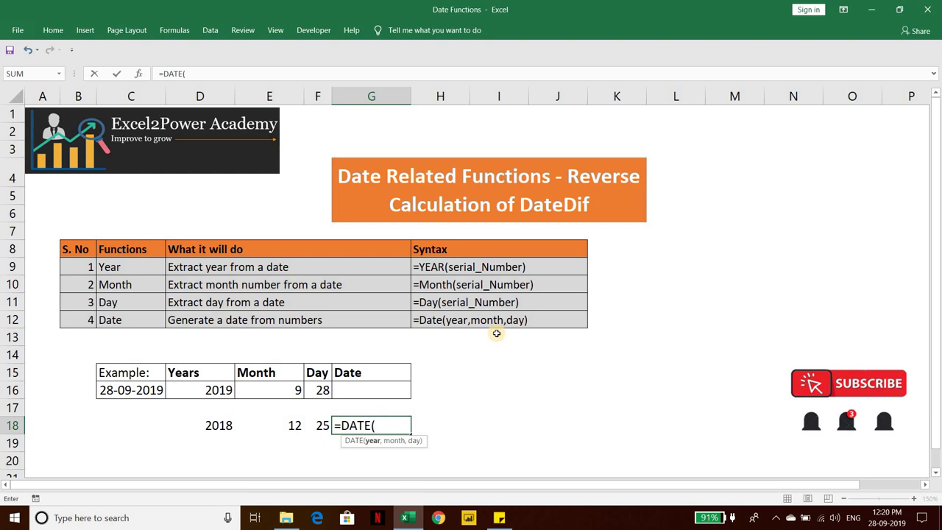
key("Left")
key("Left")
key("Left")
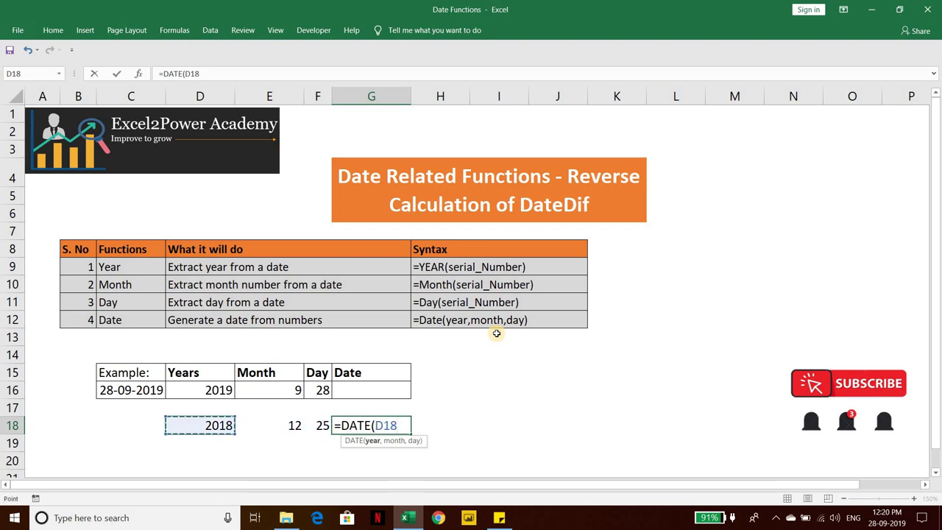
type(",")
key("Left")
key("Left")
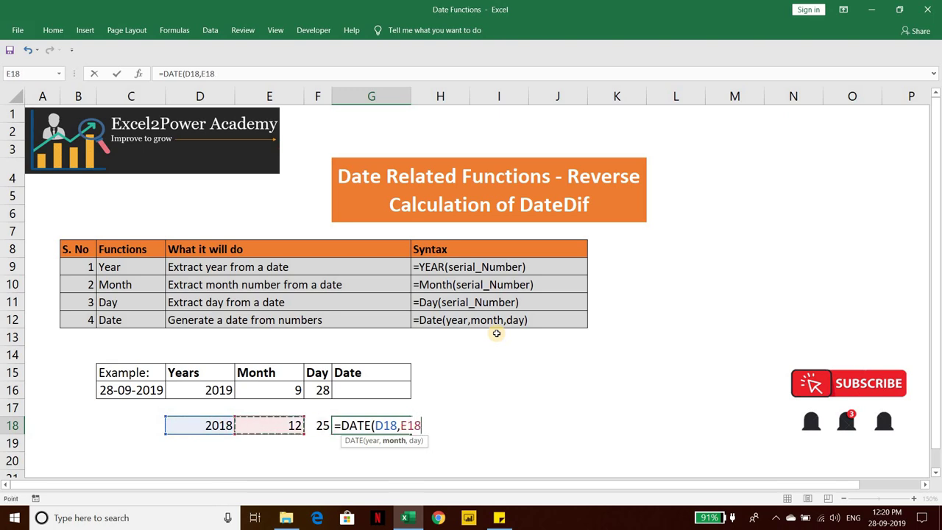
type(",")
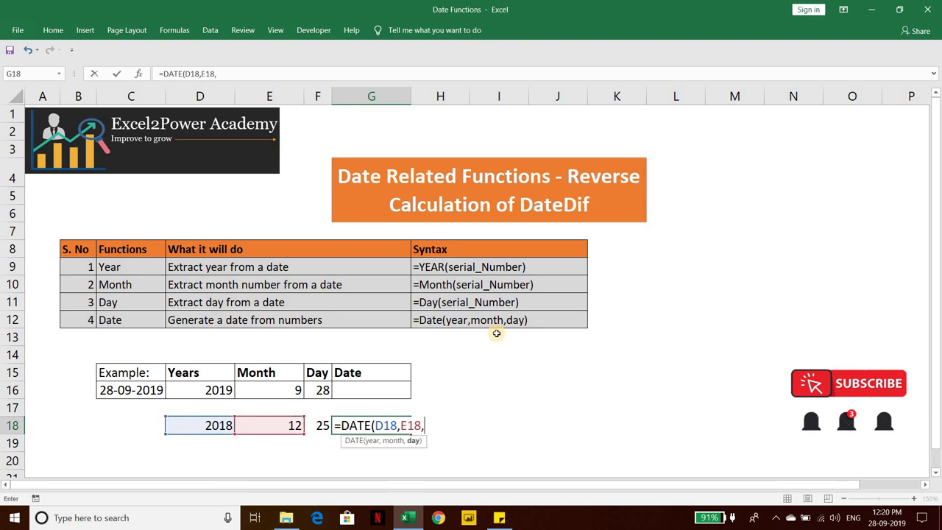
key("Left")
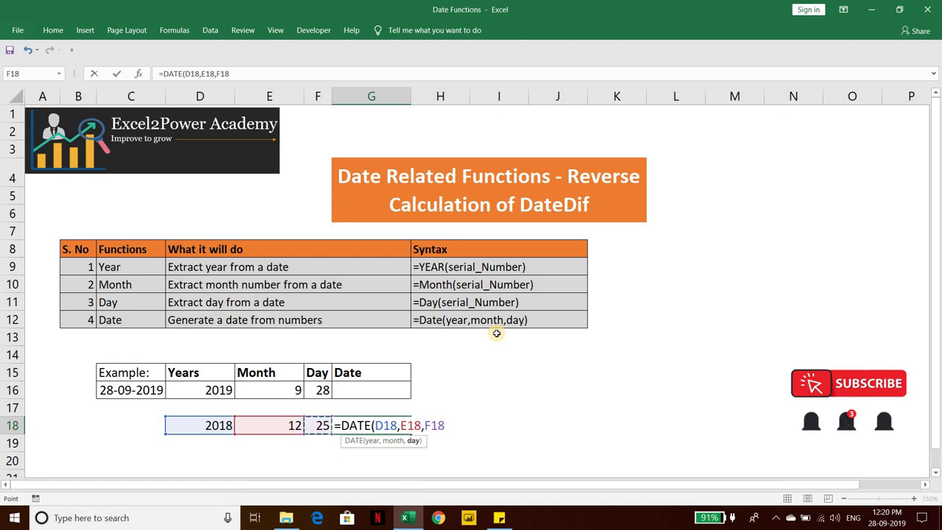
type(")")
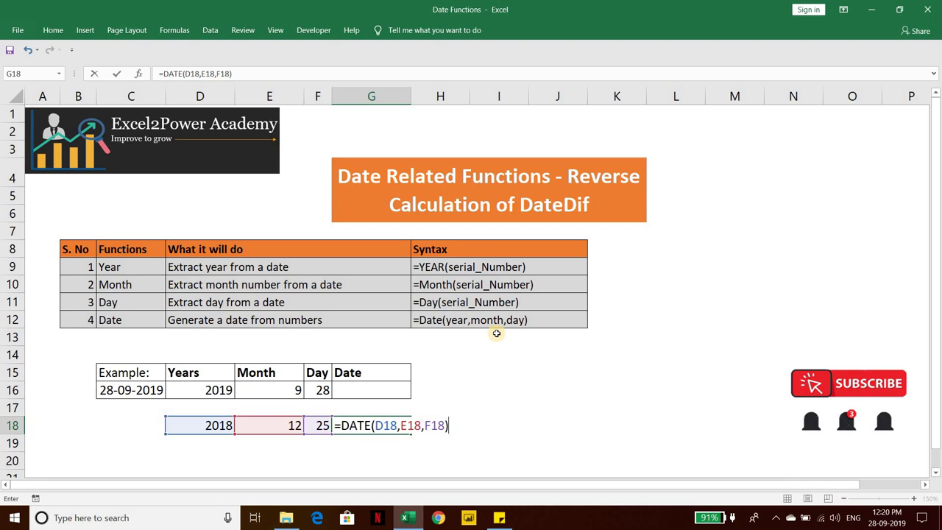
key("Return")
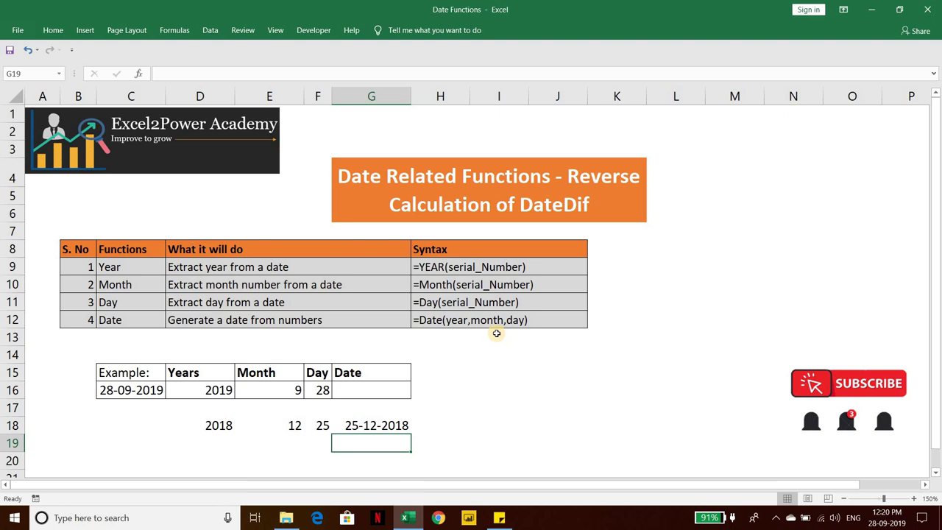
key("Up")
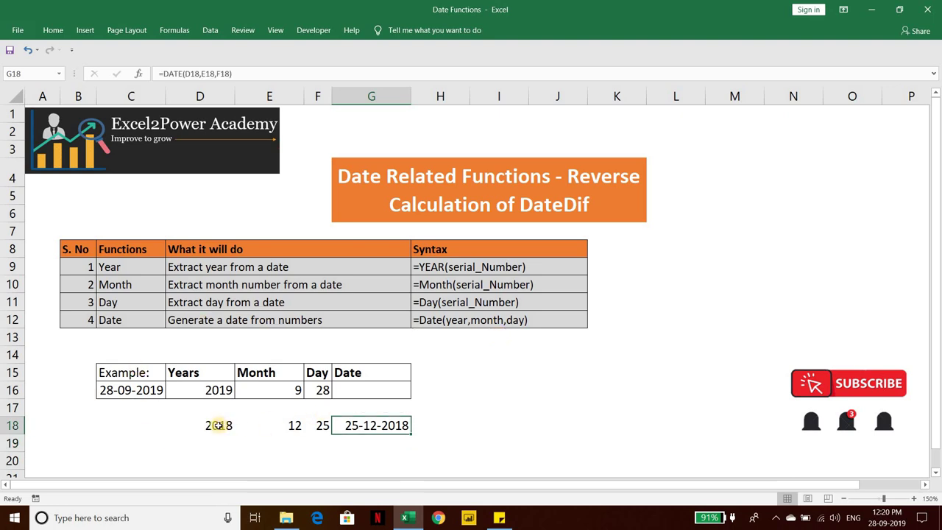
left_click_drag(218, 425, 324, 425)
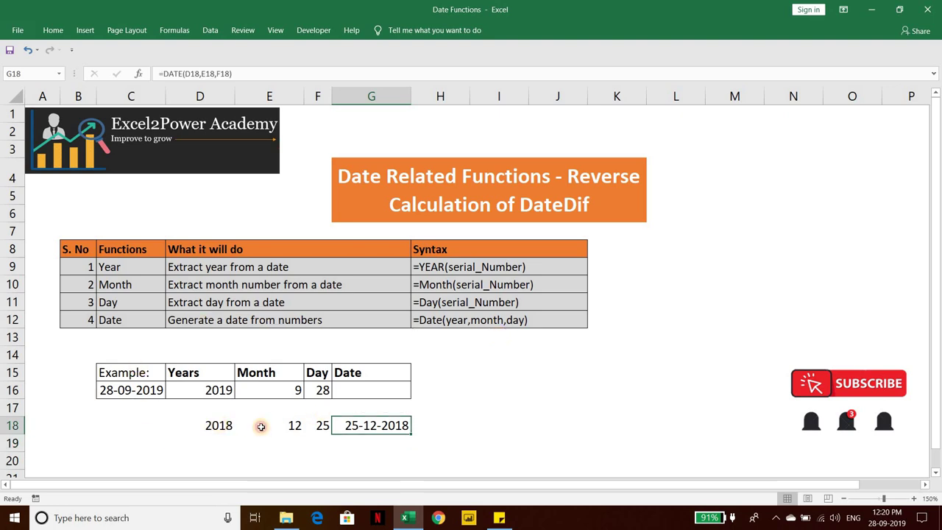
left_click(362, 426)
left_click(124, 388)
left_click(361, 425)
left_click_drag(212, 427, 414, 425)
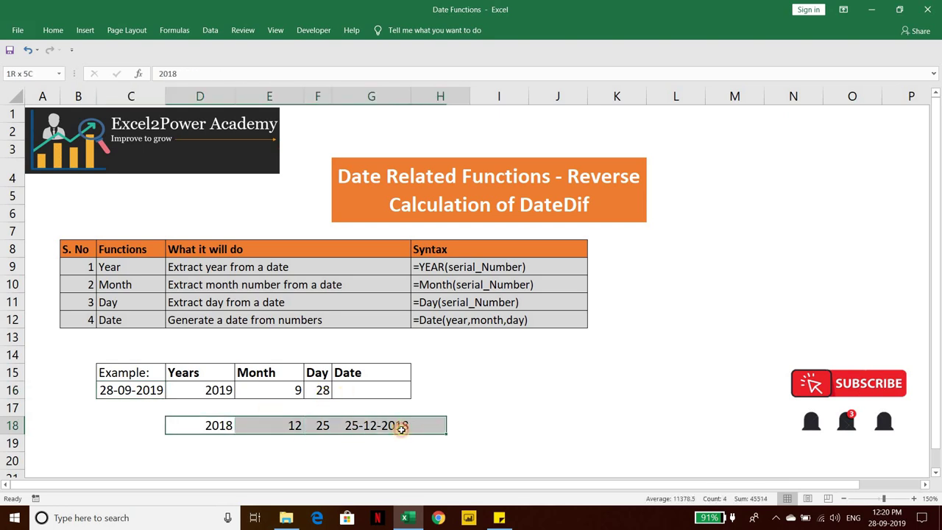
left_click(392, 429)
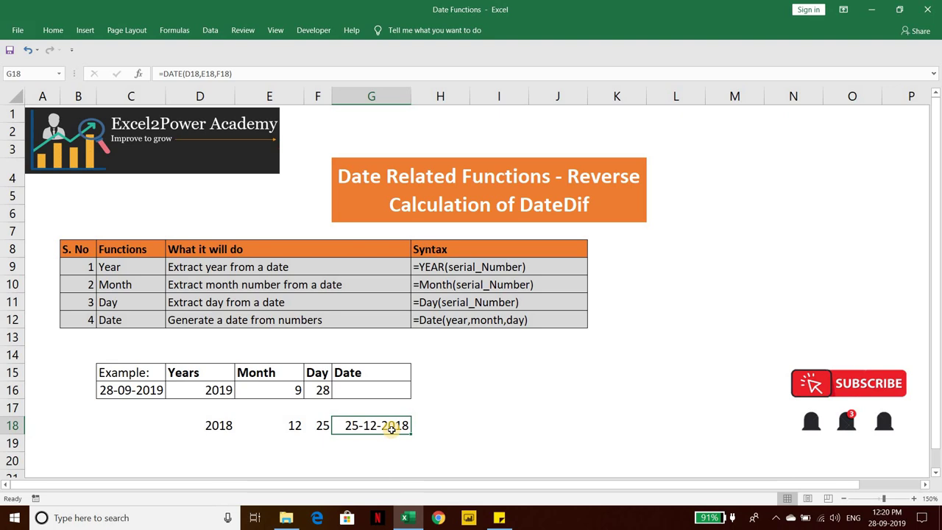
key("Up")
key("Up")
key("Up")
key("Right")
key("Right")
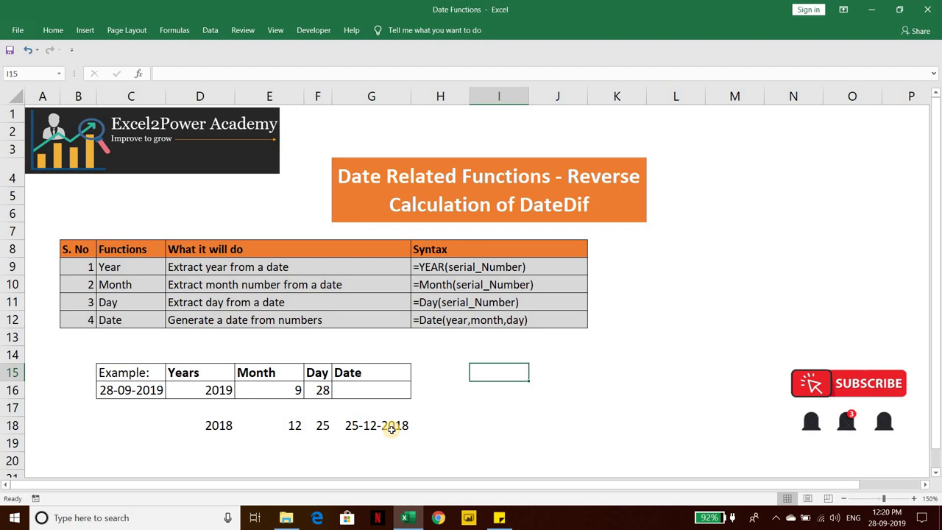
Copy the example date 28-09-2019 from C16 into I15 and autofit column I
key("Left")
key("Right")
key("Down")
key("Up")
key("Left")
key("Left")
key("Left")
key("Left")
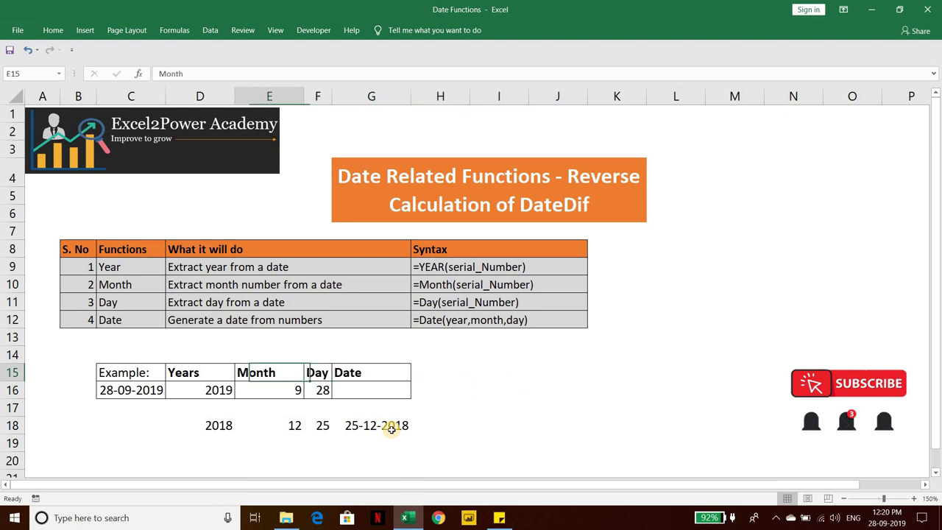
key("Left")
key("Left")
key("Down")
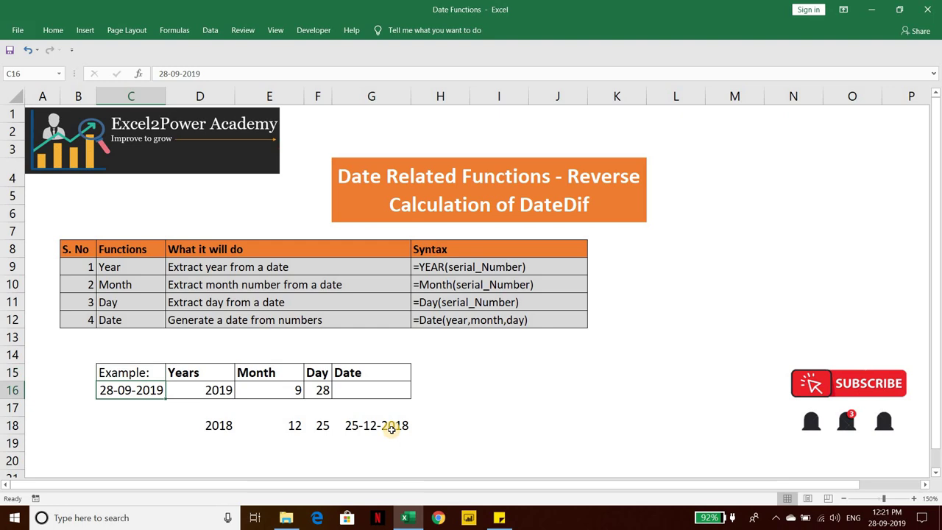
key("ctrl+c")
key("Down")
key("Down")
key("Right")
key("Right")
key("Right")
key("Right")
key("Right")
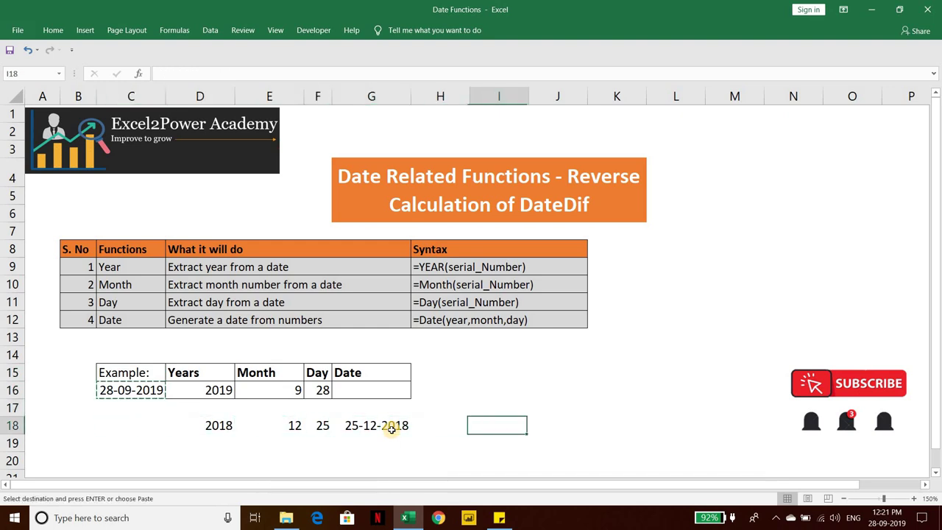
key("Up")
key("Up")
key("Up")
key("ctrl+v")
key("Left")
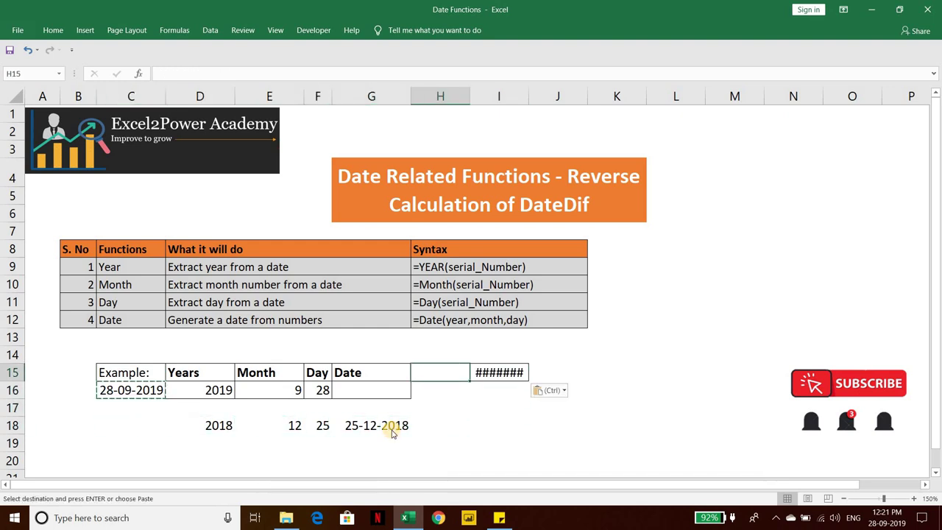
key("Right")
key("alt+h")
key("o")
key("i")
Enter the birth date 25-12-1995 in H15
key("Left")
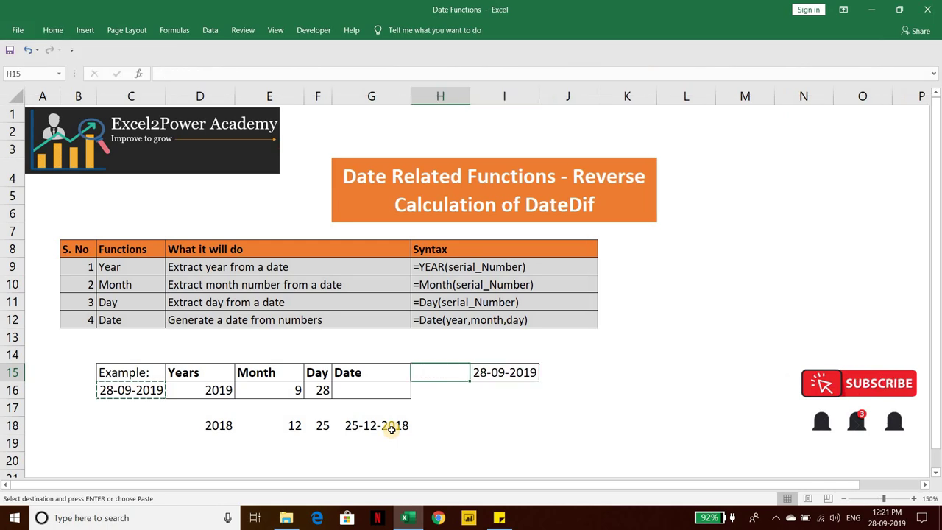
type("25-12")
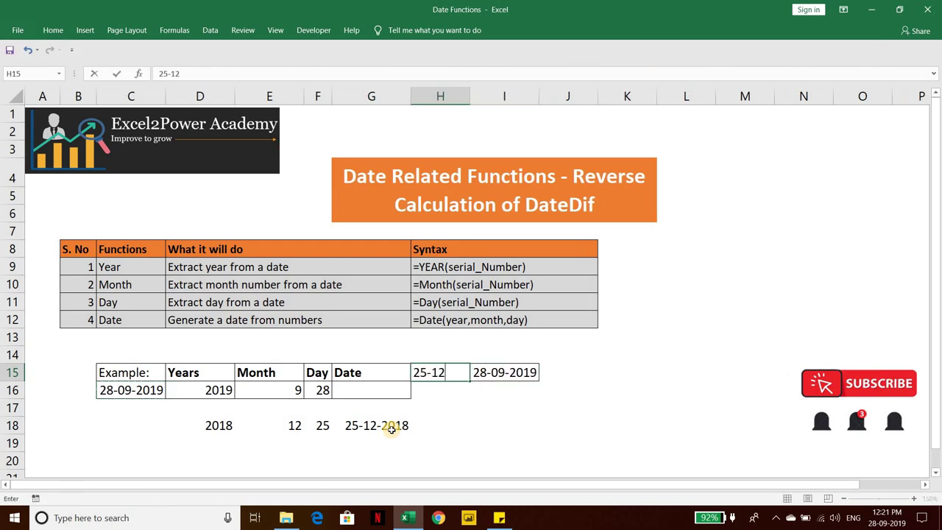
type("-199")
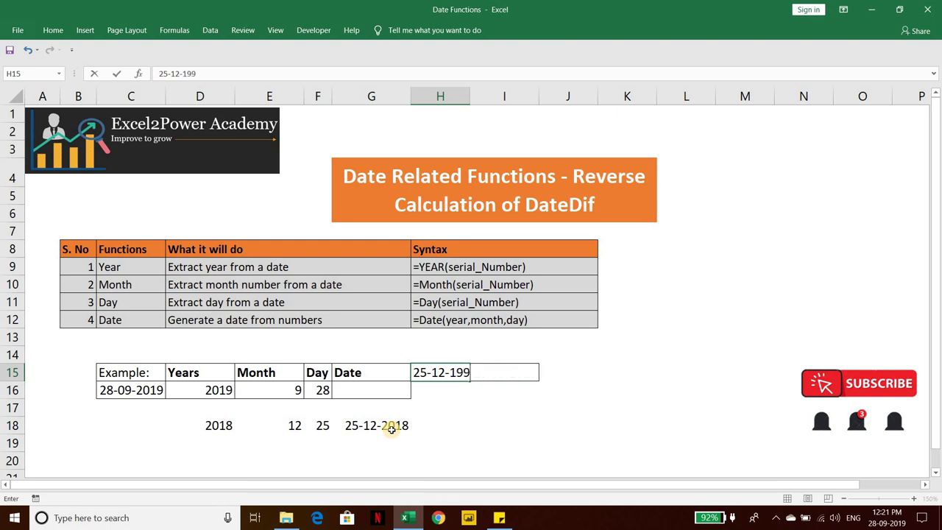
type("5")
key("Return")
key("Up")
key("Down")
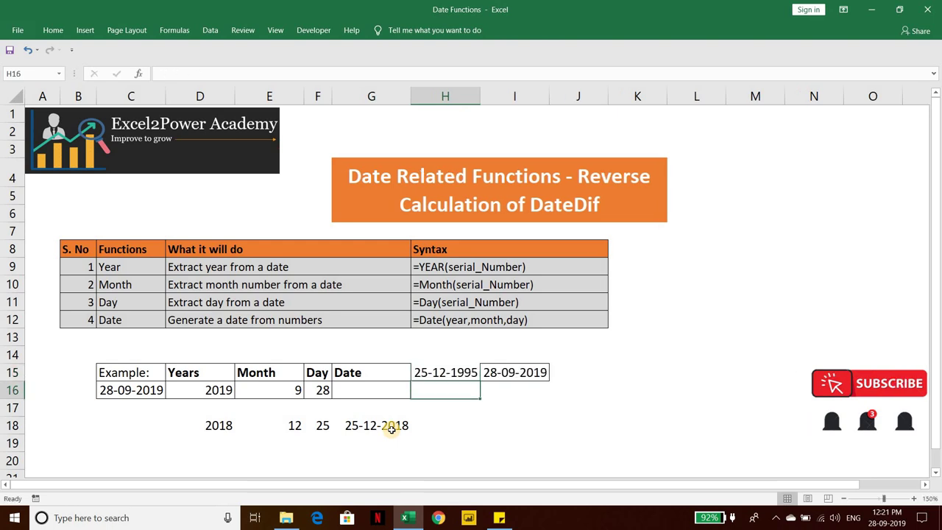
key("Up")
Add the headings DOB in H14 and Current Date in I14, autofitting column I
key("Up")
type("DOB")
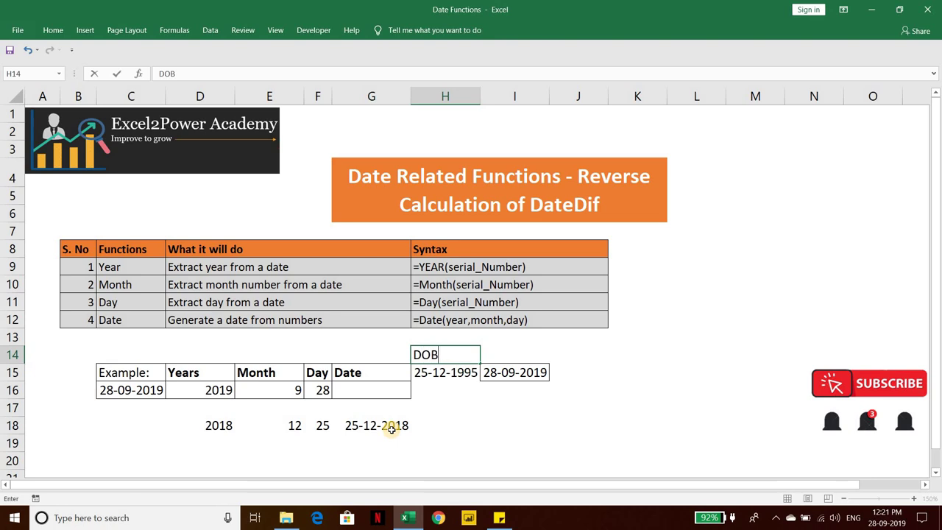
key("Return")
key("Up")
key("Right")
type("Curre")
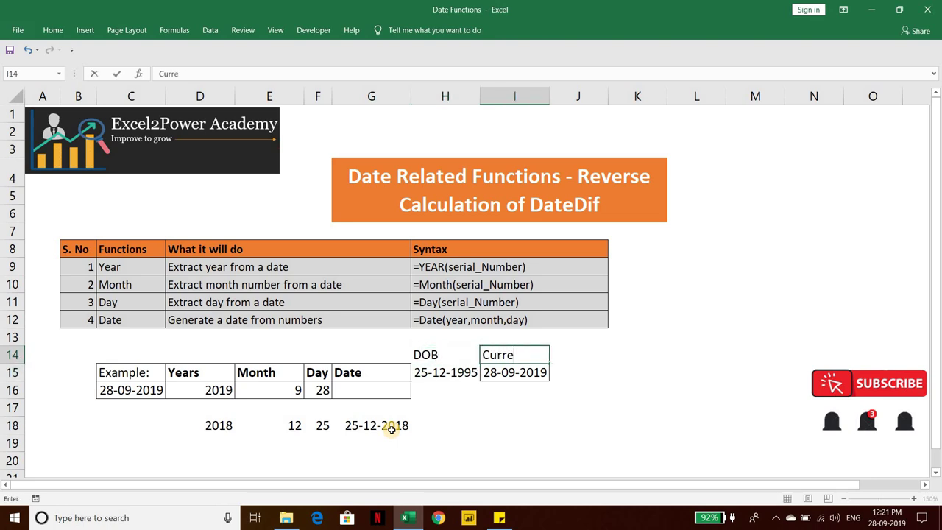
type("nt Date")
key("Return")
key("Up")
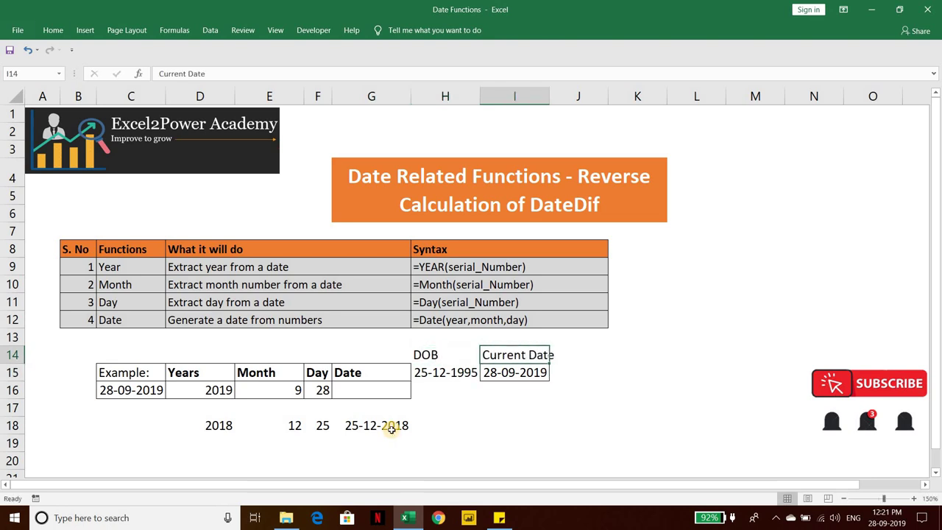
key("alt+h")
key("o")
key("i")
key("Down")
key("Right")
Enter =DATEDIF(H15,I15,"Y") in J15, returning 23 complete years
type("=d")
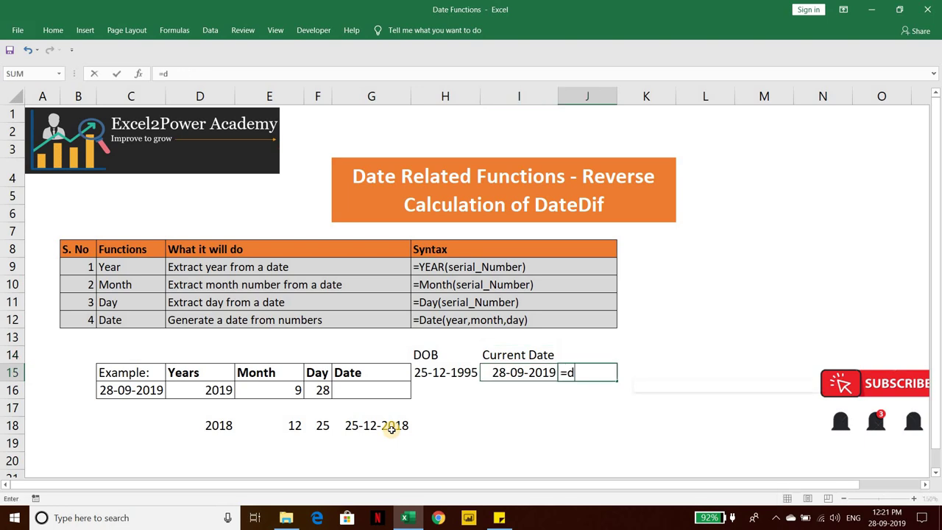
type("atedif(")
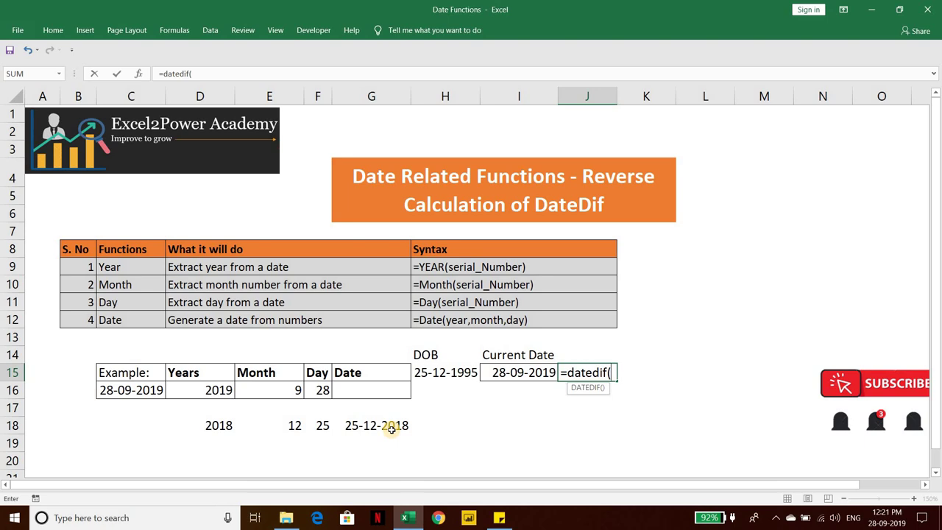
key("Left")
key("Left")
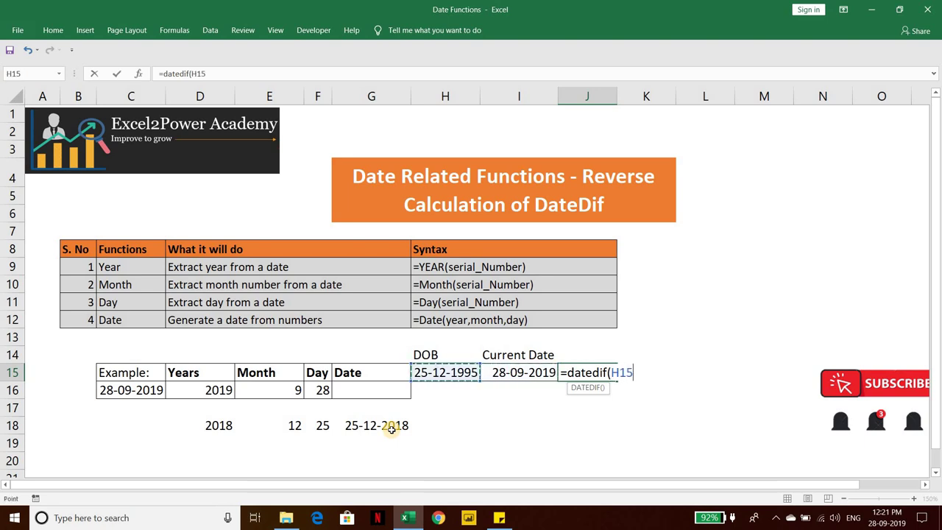
type(",")
key("Left")
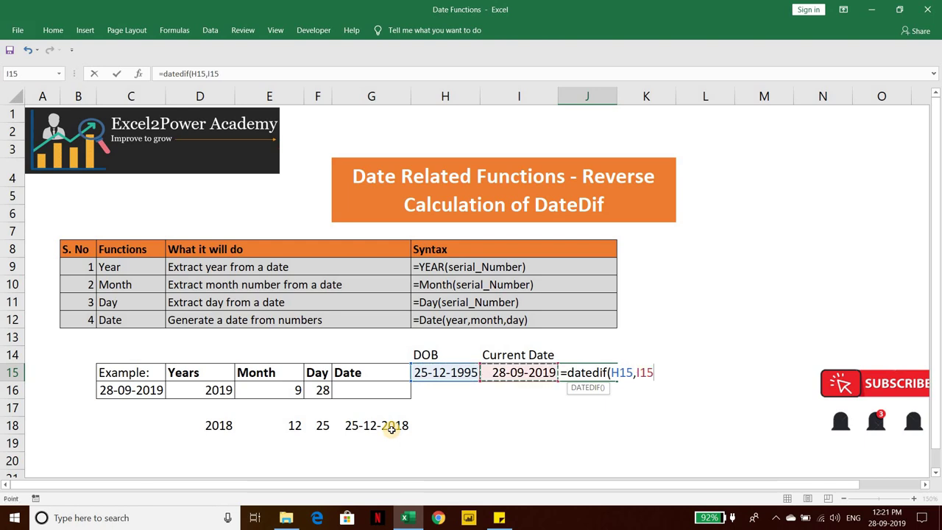
type(",\"Y\")")
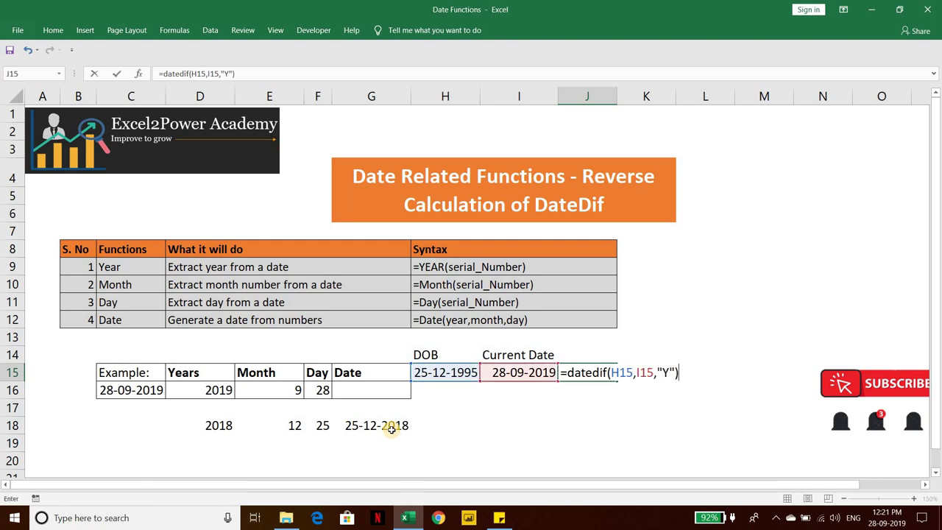
key("Return")
key("Up")
key("Right")
Enter =DATEDIF(H15,I15,"YM") in K15, fixing the stray separator, to get 9 months
type("=")
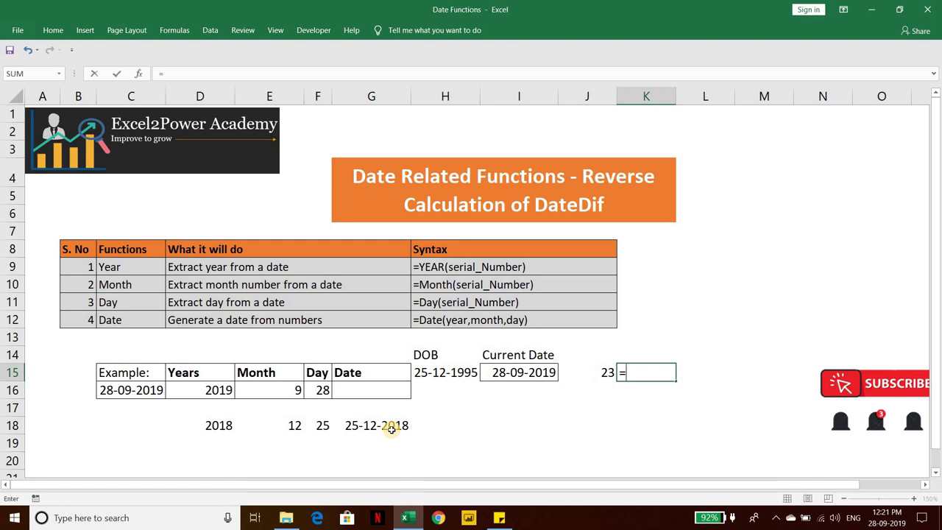
type("da")
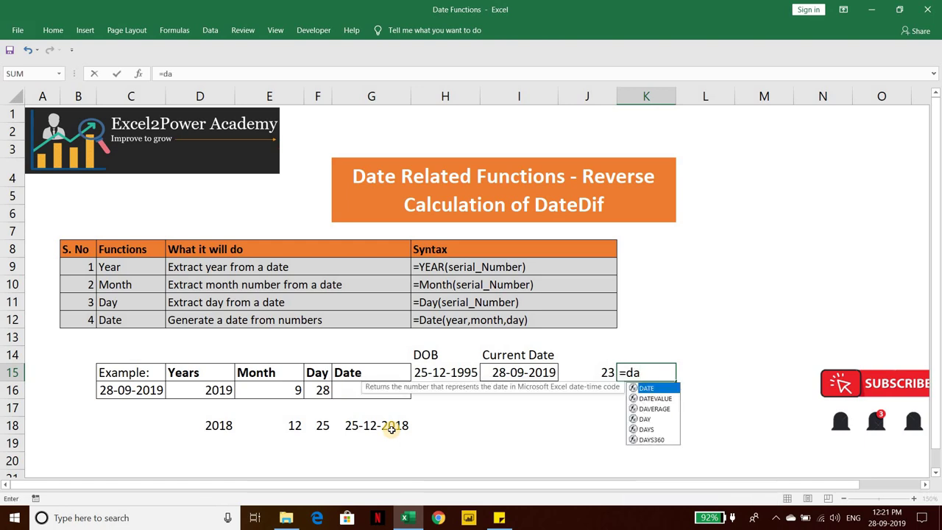
type("tedif(")
key("Left")
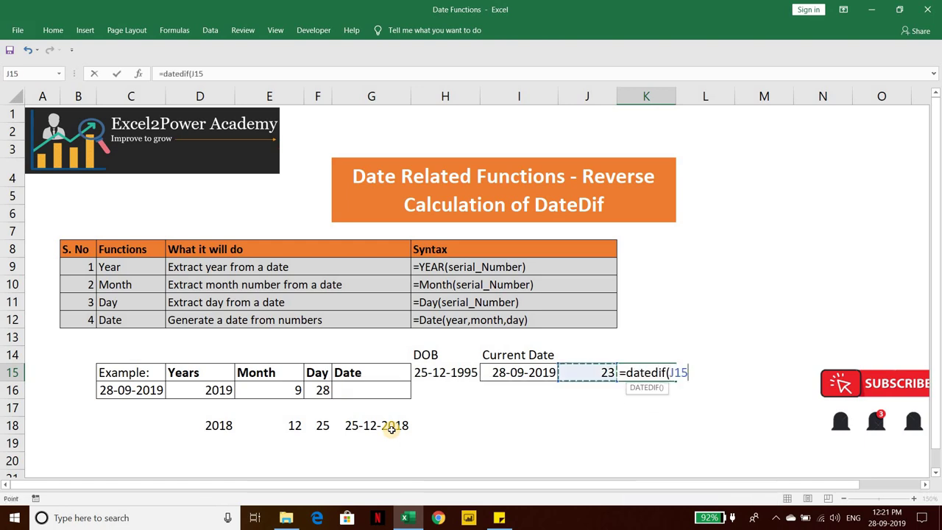
key("Left")
key("Left")
type(",")
key("Left")
key("Left")
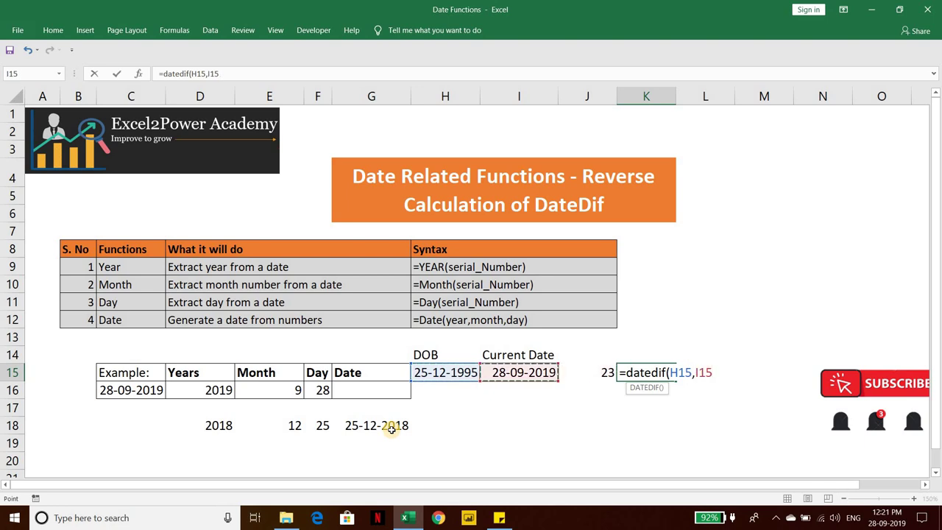
type("<\"YM\")")
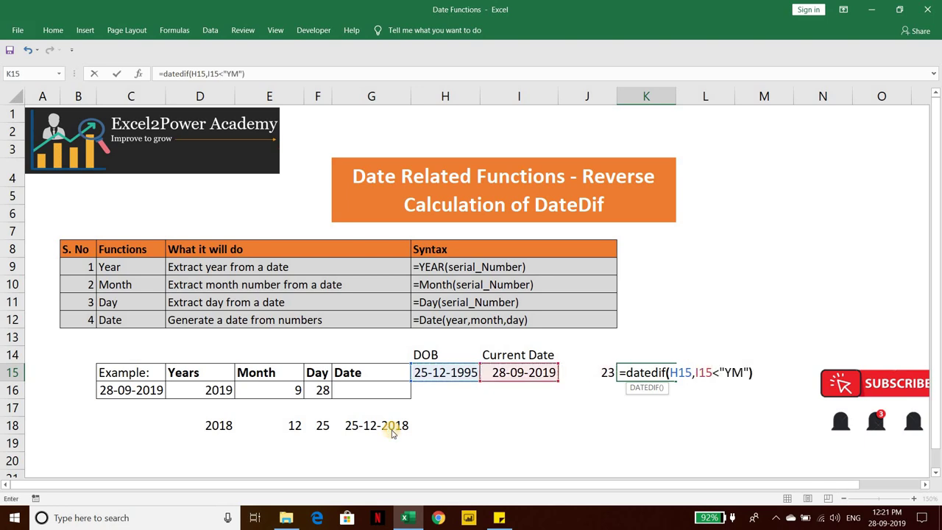
key("Return")
key("Return")
key("Left")
key("Left")
key("Left")
key("BackSpace")
type(",")
key("Right")
key("Right")
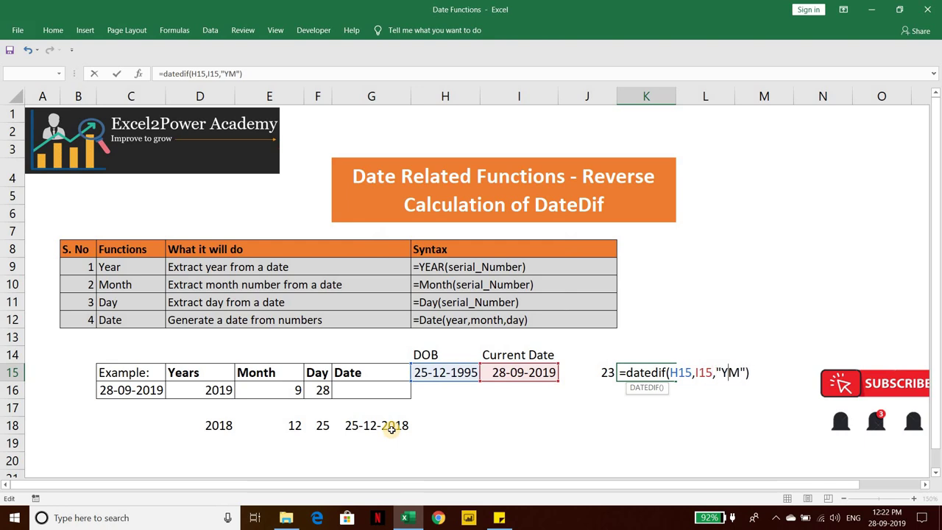
key("Tab")
Enter =DATEDIF(H15,I15,"MD") in L15 to return 3 days
type("=")
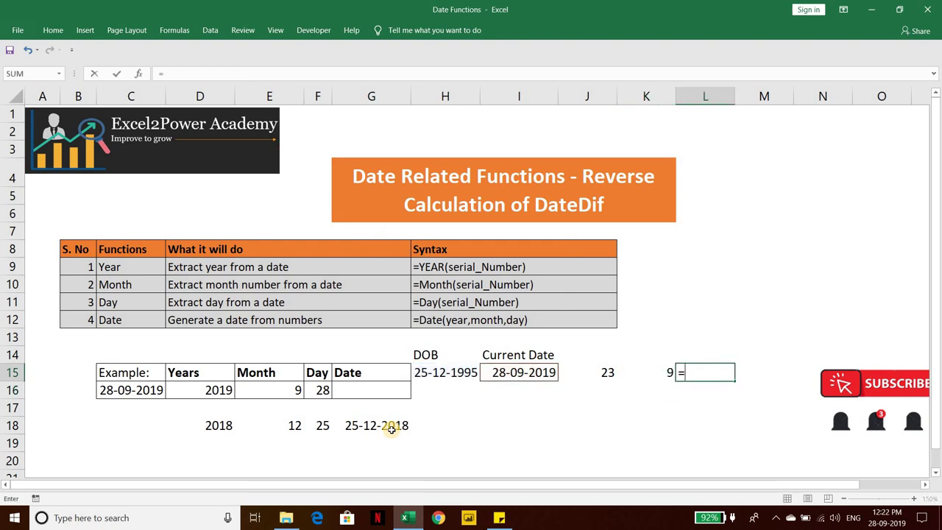
type("Datedif")
type("(")
key("Left")
key("Left")
key("Left")
key("Left")
type(",")
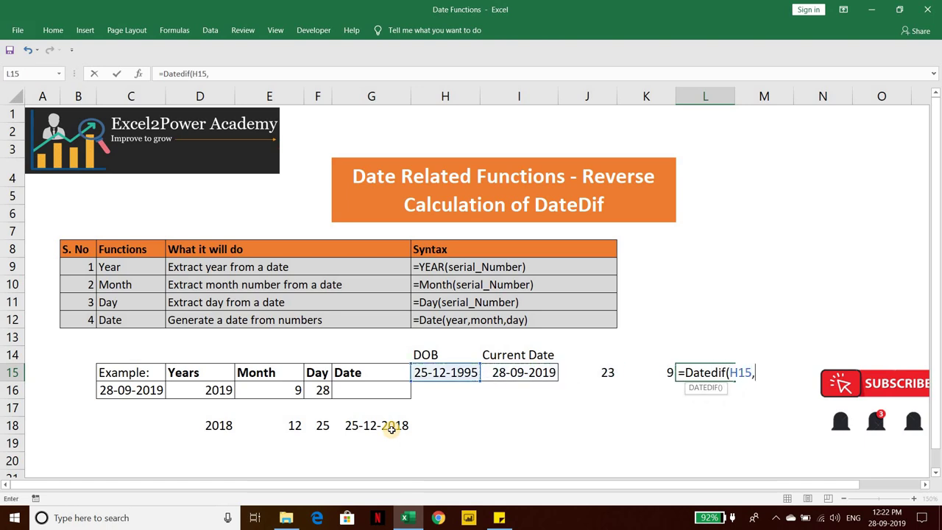
key("Left")
key("Left")
key("Left")
type(",\"")
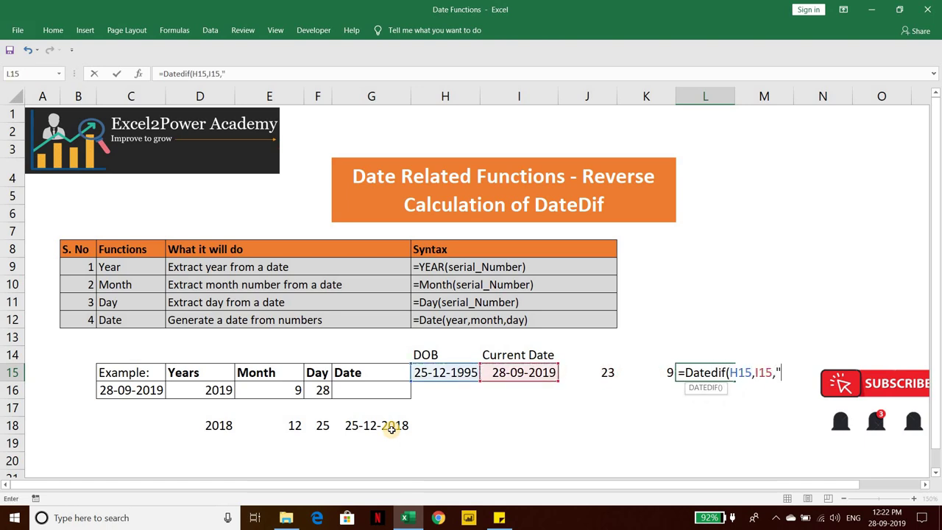
type("MD)")
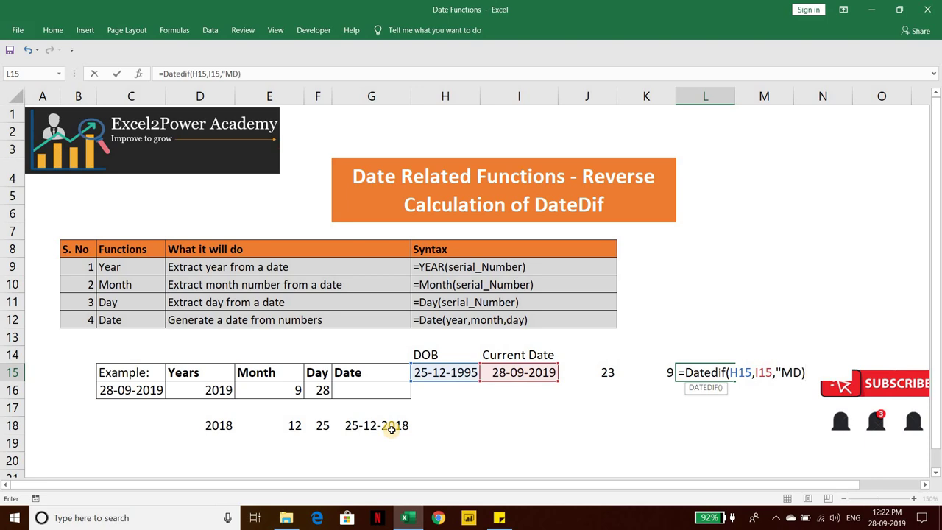
type("\")")
key("ctrl+Return")
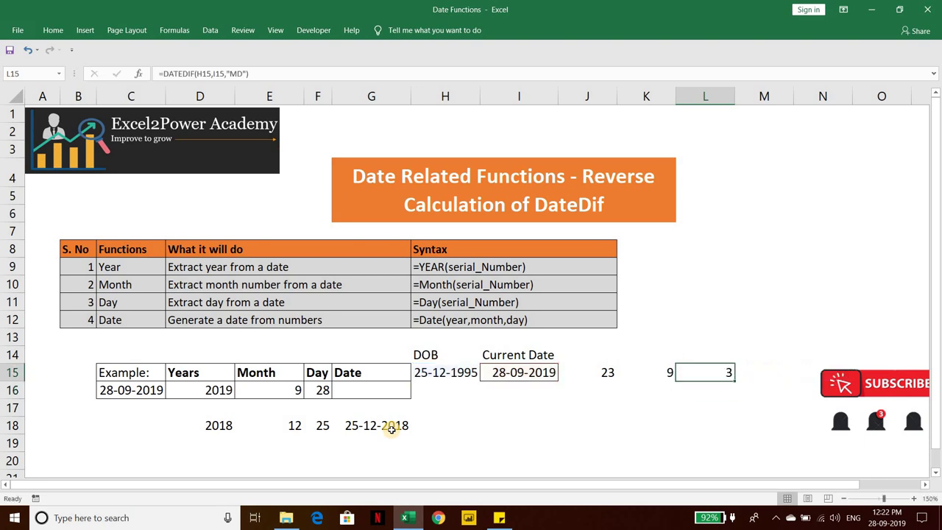
key("Left")
key("Left")
key("shift+Right")
key("shift+Right")
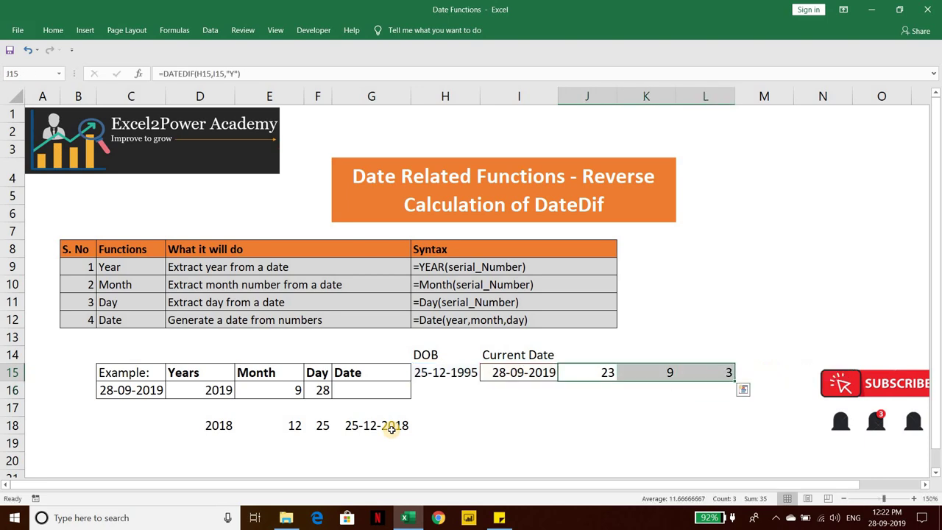
Copy the J15:L15 results and delete the birth date from H15
key("ctrl+q")
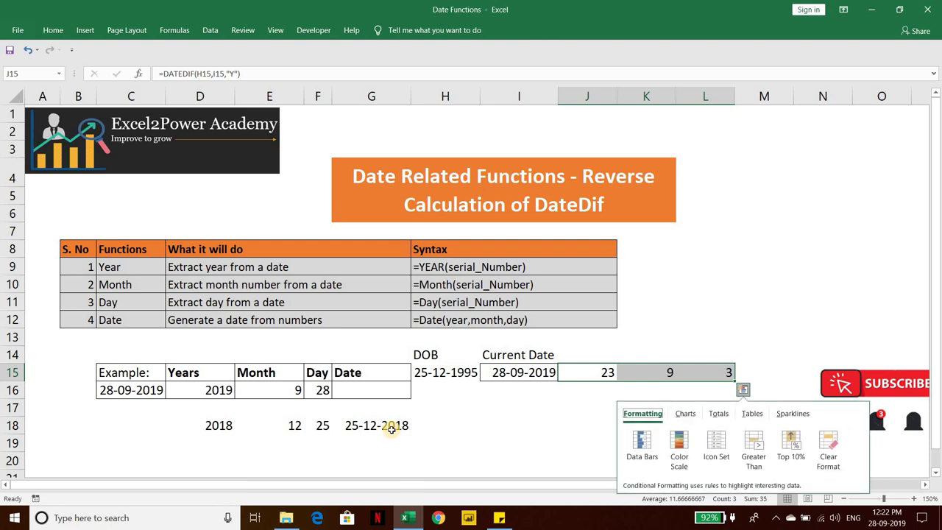
key("Escape")
key("shift+Left")
key("shift+Left")
key("shift+Right")
key("shift+Right")
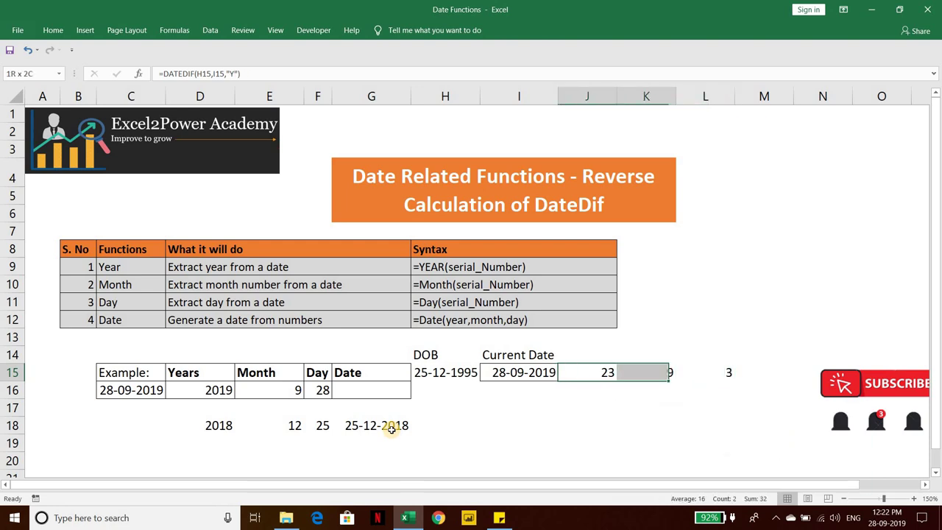
key("ctrl+c")
key("Left")
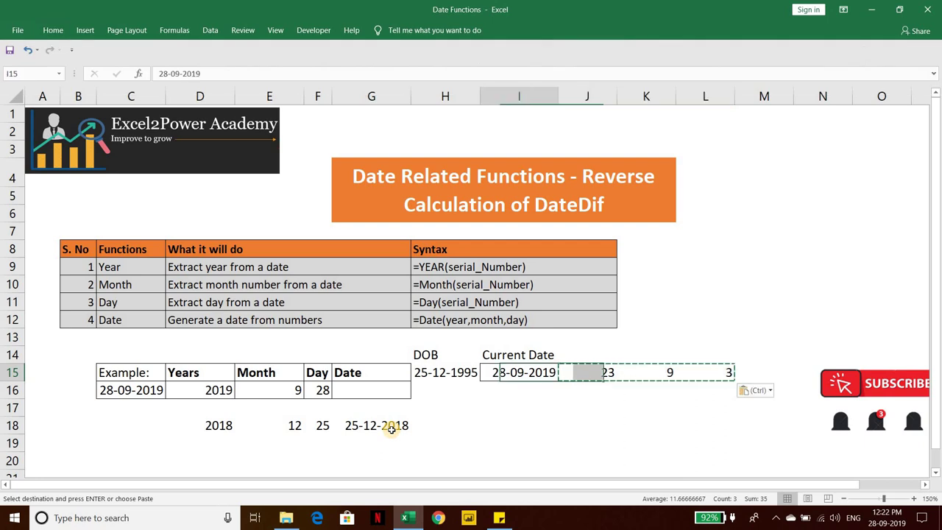
key("Left")
key("Left")
key("Right")
key("Down")
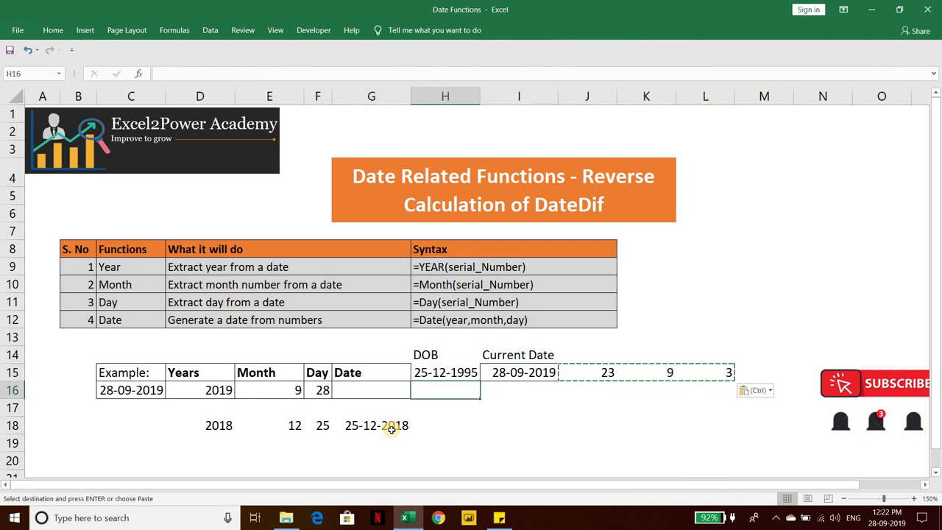
key("Up")
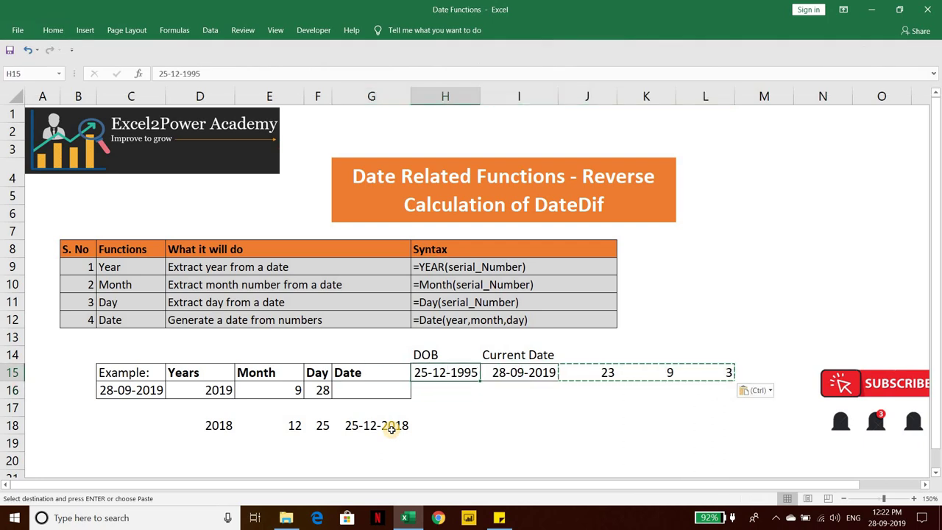
key("Delete")
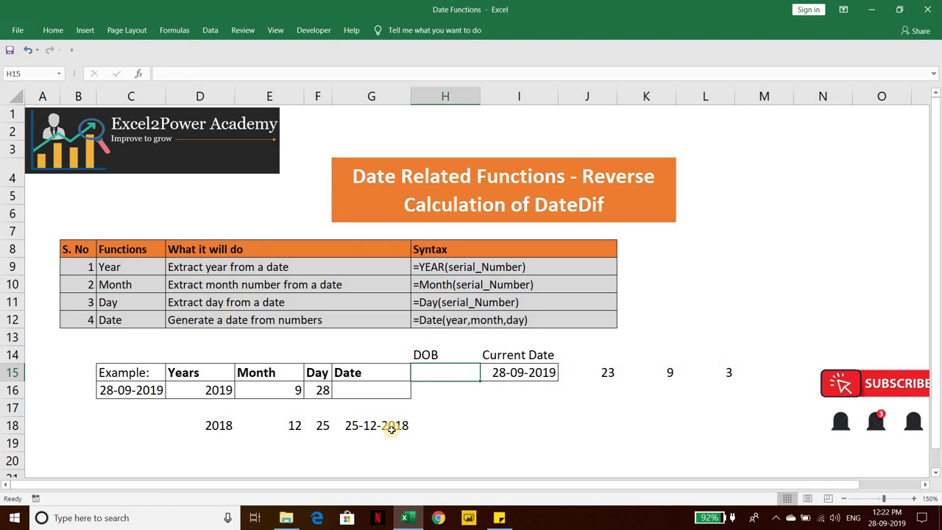
Type the headings year, month and day into J14:L14
key("Right")
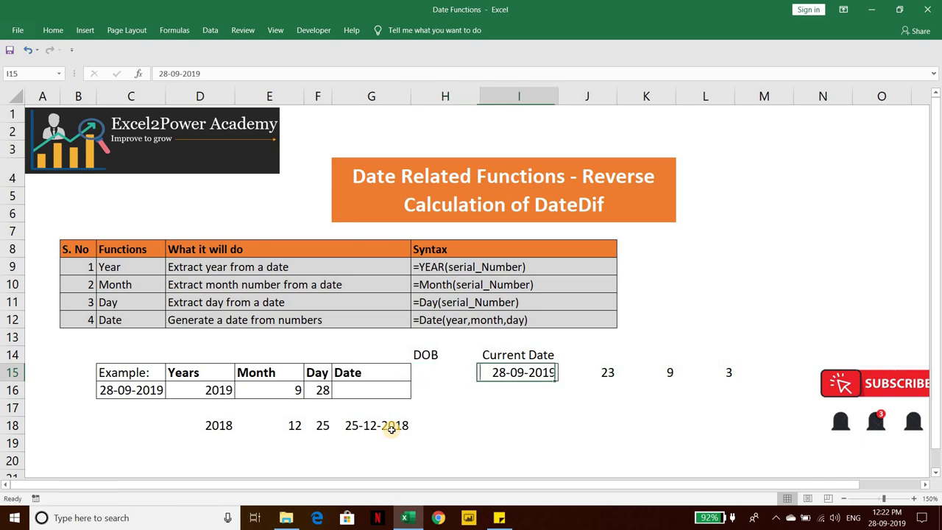
key("Up")
key("shift+Right")
key("shift+Right")
key("shift+Right")
key("shift+Down")
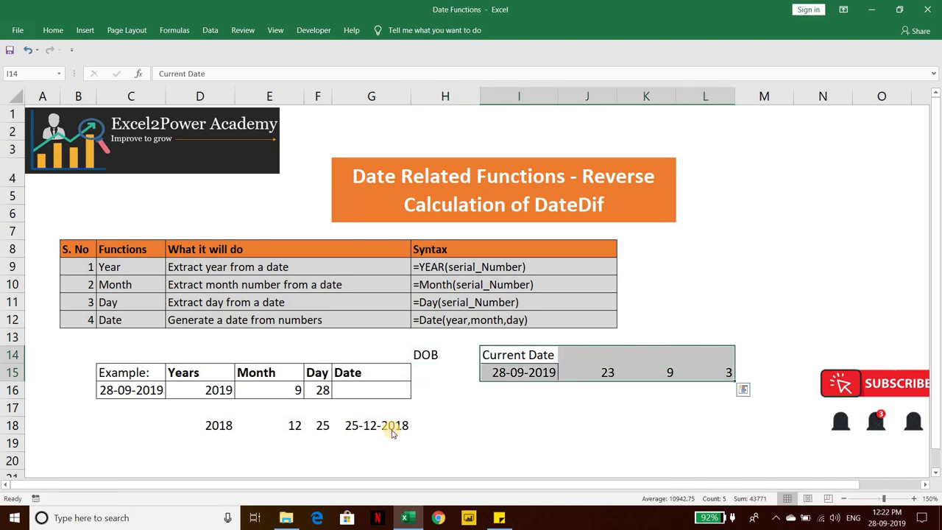
key("Right")
type("ye")
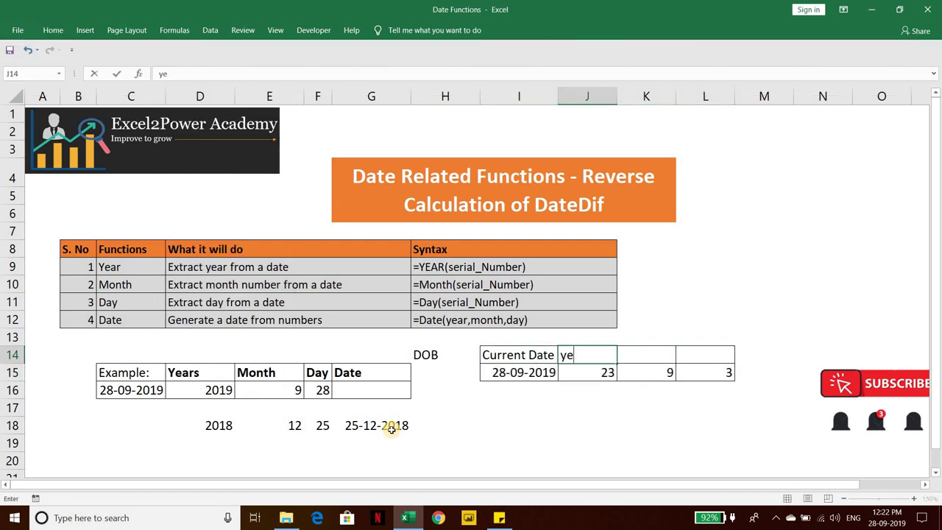
type("ar")
key("Tab")
type("moont")
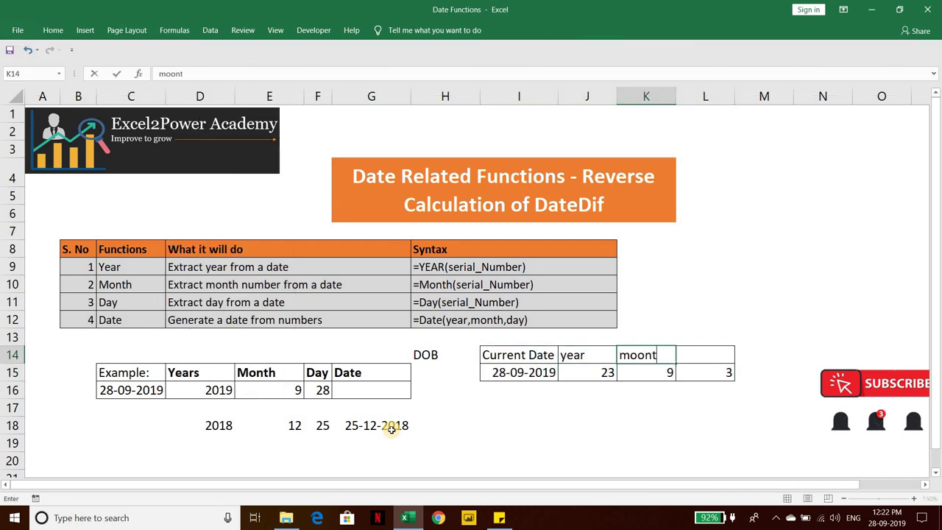
key("BackSpace")
key("BackSpace")
key("BackSpace")
type("nth")
key("Tab")
type("day")
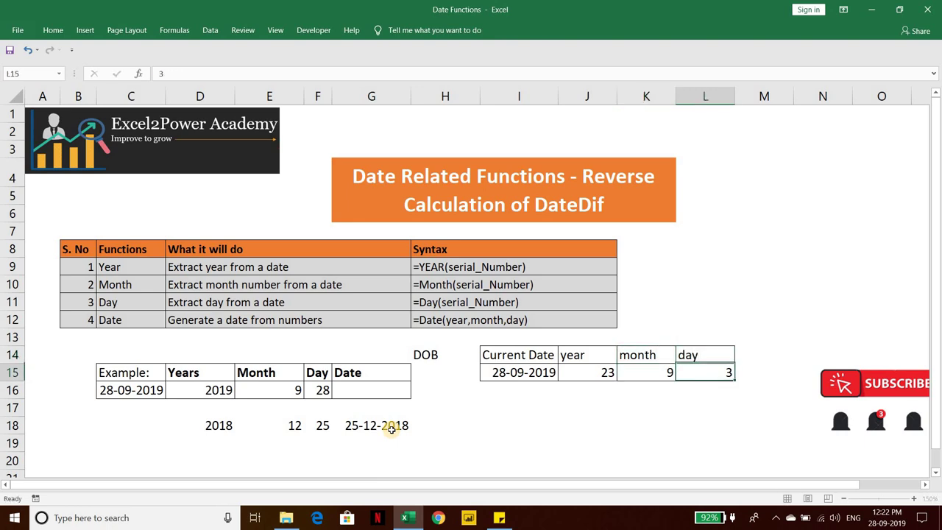
key("Left")
key("Left")
key("Left")
key("Down")
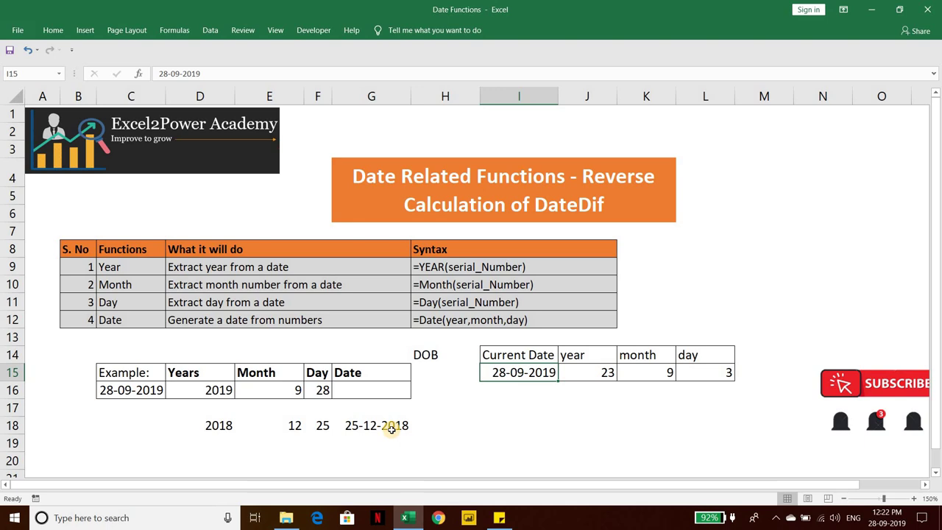
key("Up")
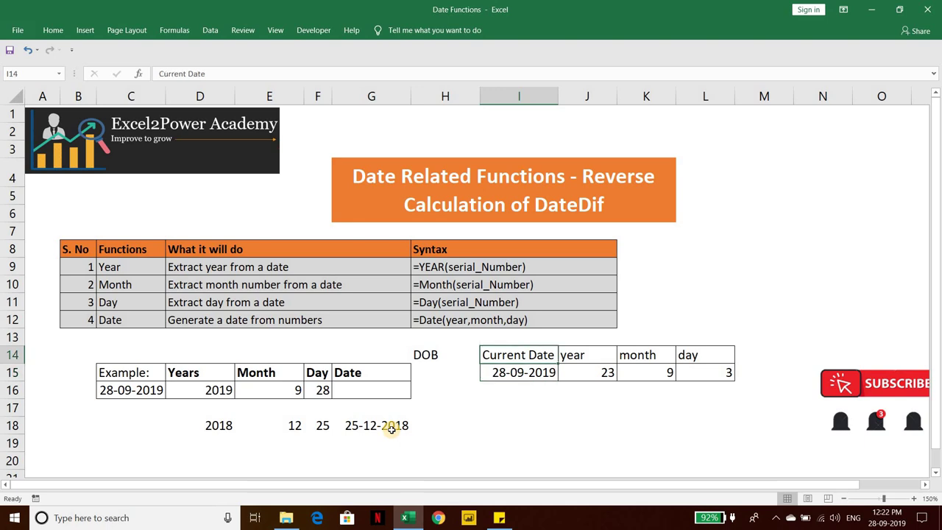
key("shift+Down")
key("Right")
key("shift+Down")
key("shift+Right")
key("shift+Right")
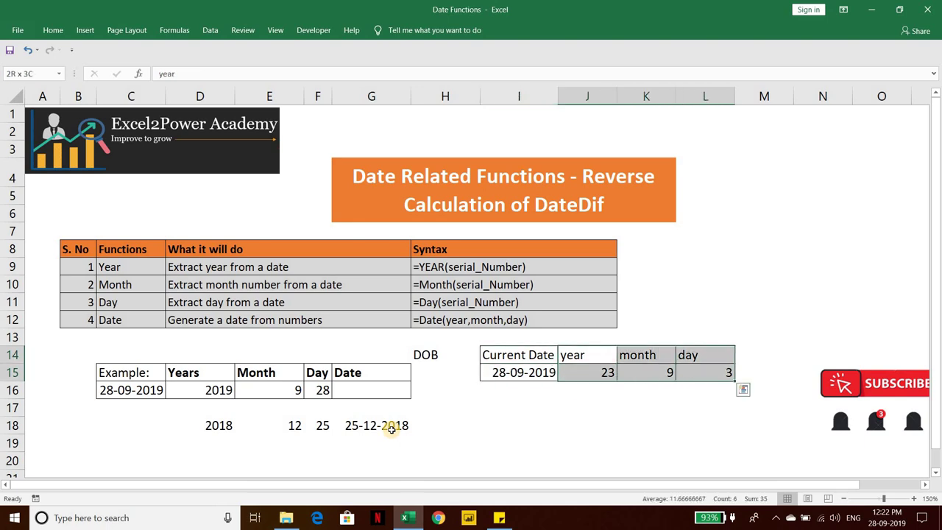
key("Left")
key("Down")
key("Right")
key("Right")
key("Right")
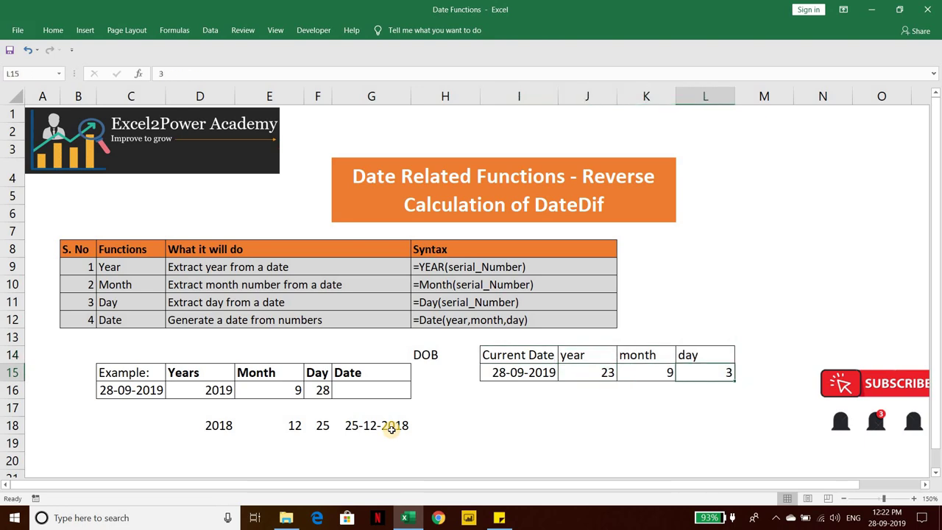
key("Up")
key("Left")
key("Left")
key("Left")
key("Left")
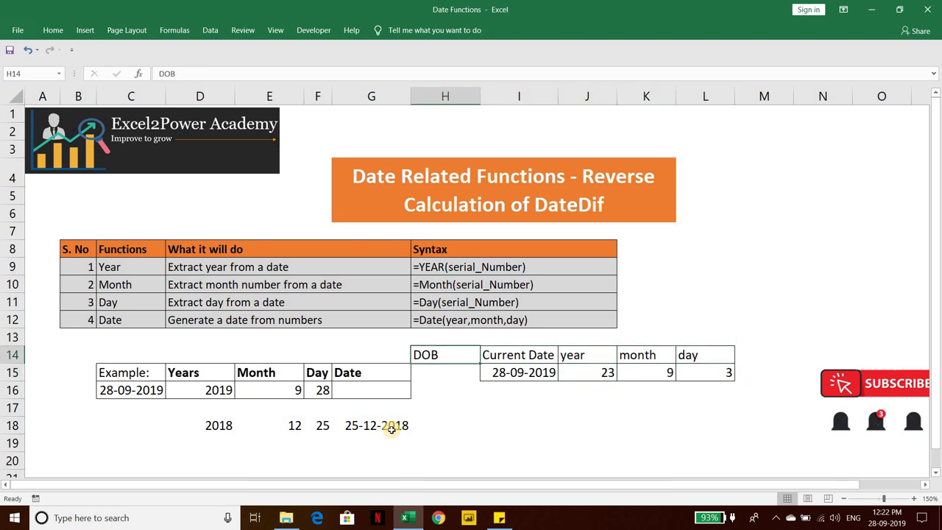
key("Down")
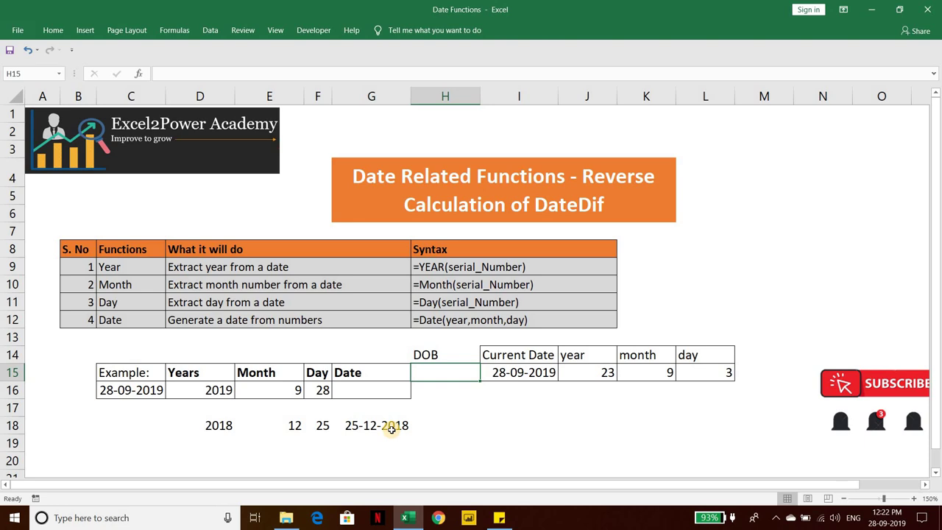
key("Up")
key("Up")
key("Up")
key("Left")
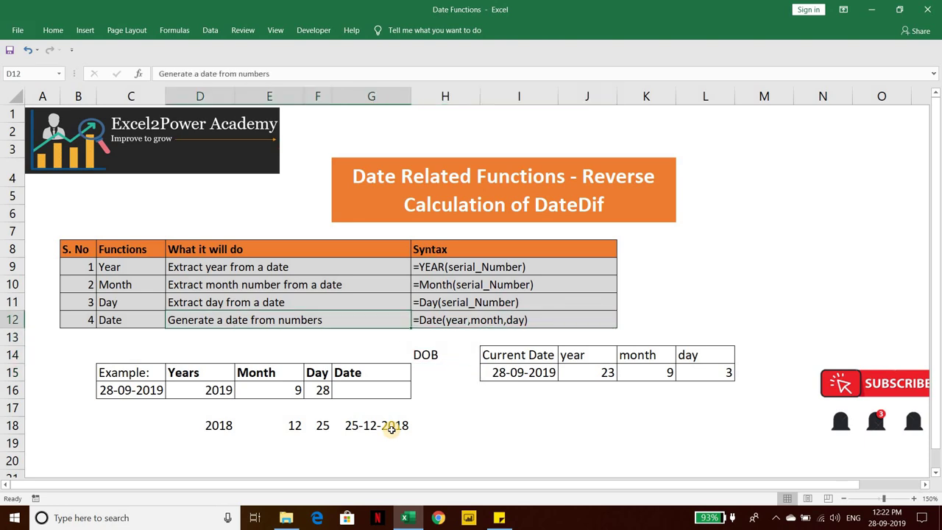
key("Up")
key("Up")
key("Up")
key("Up")
key("Left")
key("Down")
key("ctrl+shift+Down")
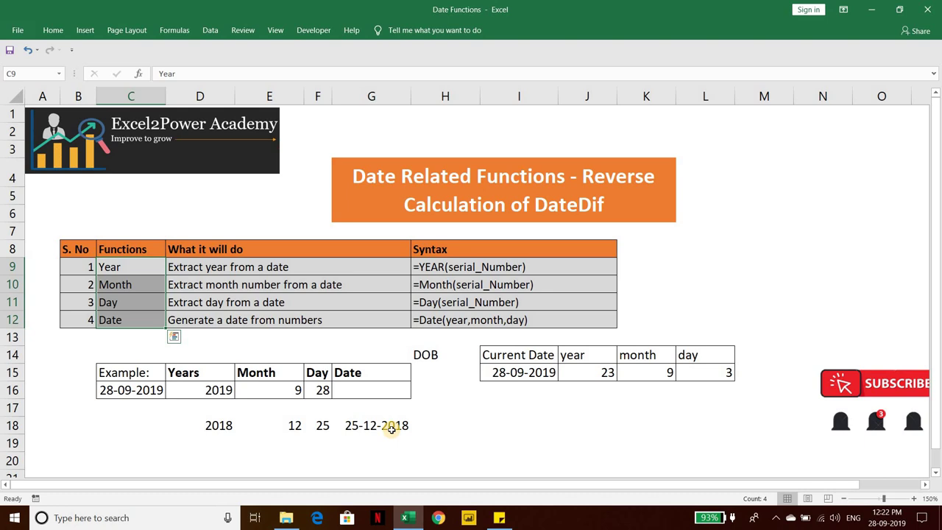
key("Right")
key("Right")
key("Right")
key("Down")
key("Down")
key("Down")
key("Down")
key("Down")
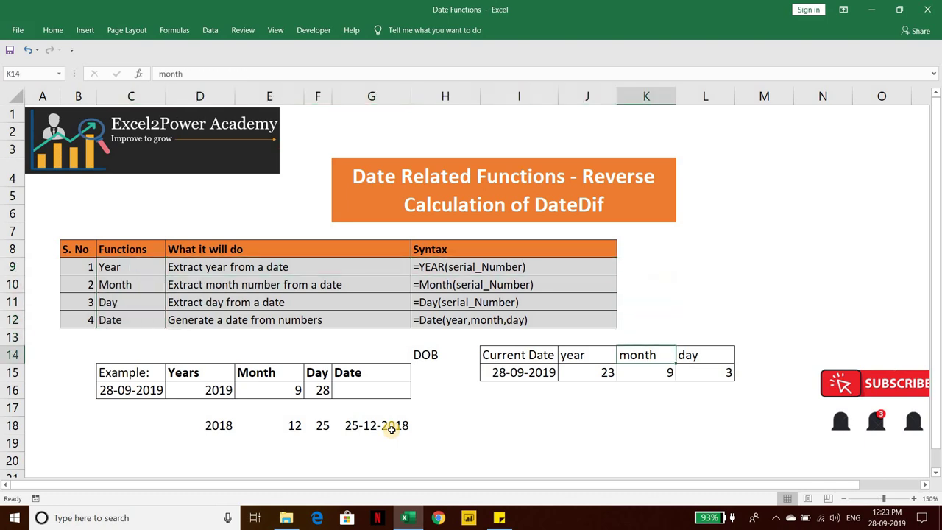
key("Left")
key("Left")
key("Left")
key("Down")
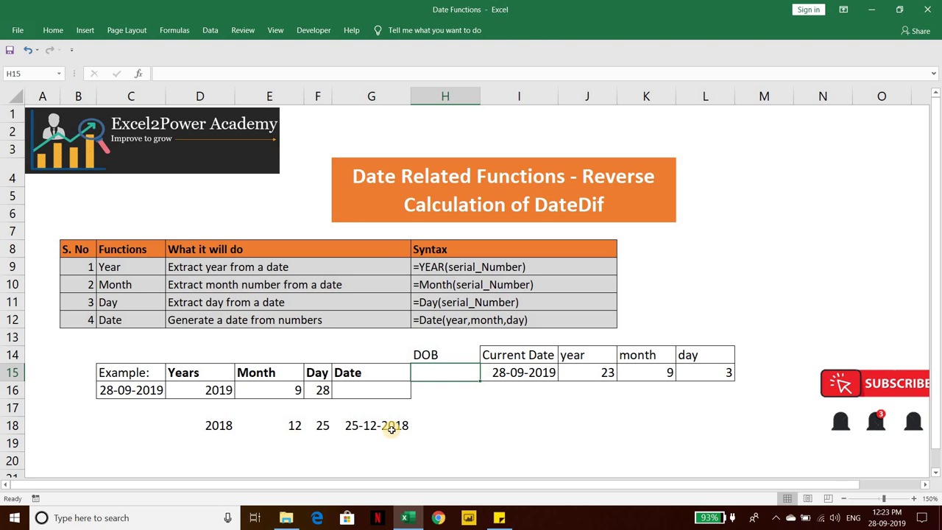
key("Left")
key("Left")
key("Left")
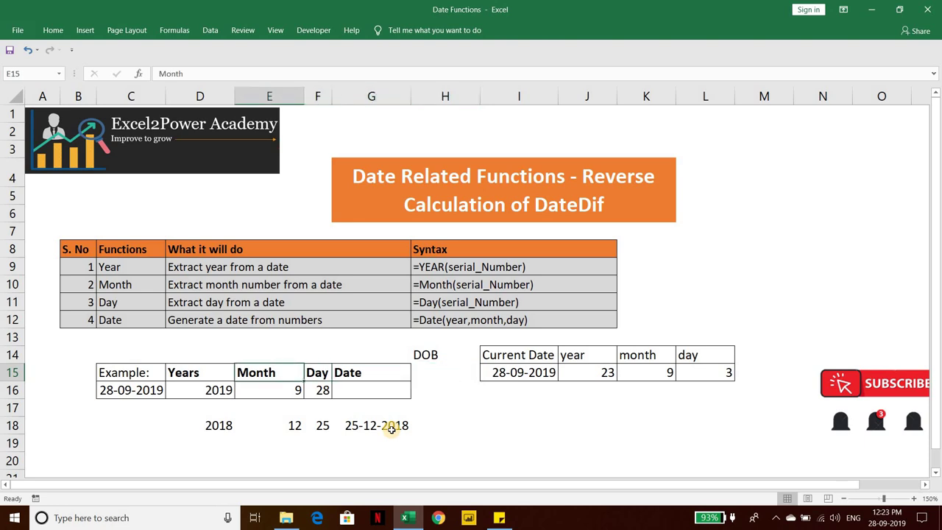
key("Left")
key("Down")
key("shift+Right")
key("shift+Right")
key("Up")
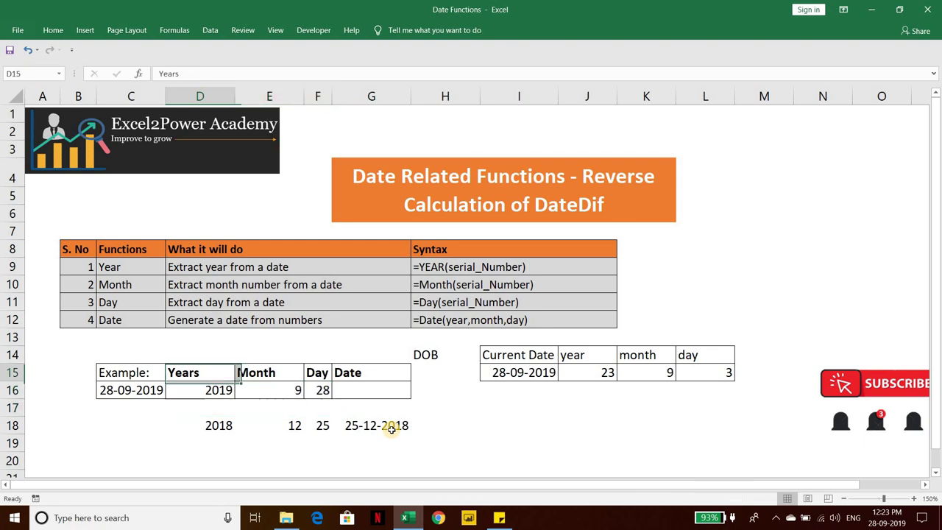
key("Down")
key("Right")
key("Right")
key("Right")
key("Down")
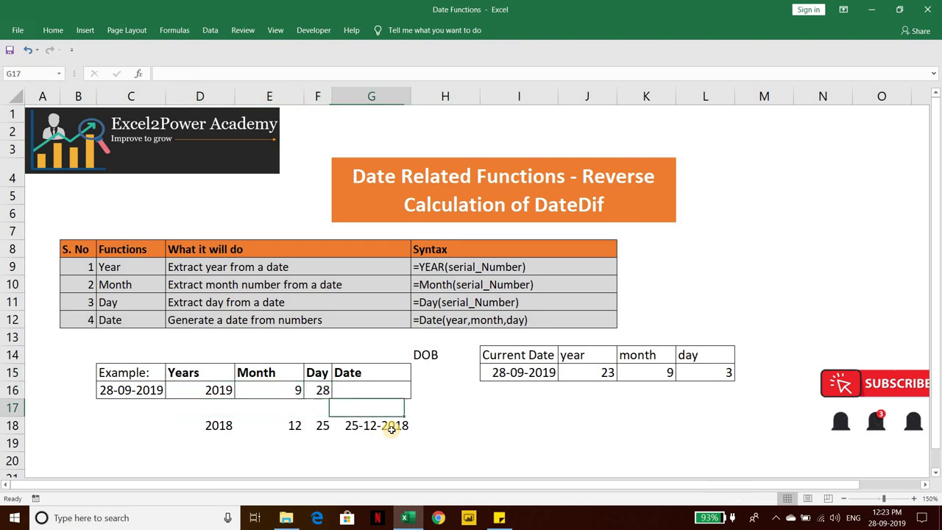
key("Down")
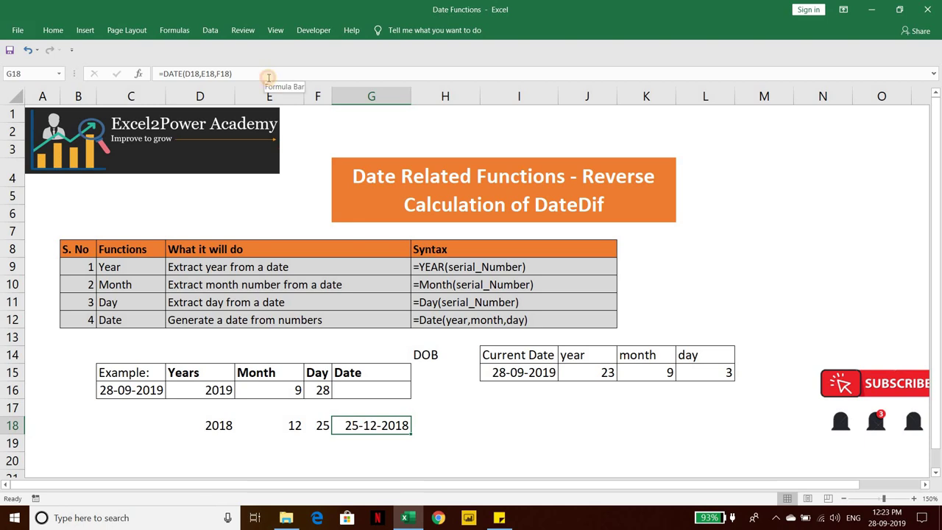
left_click(269, 78)
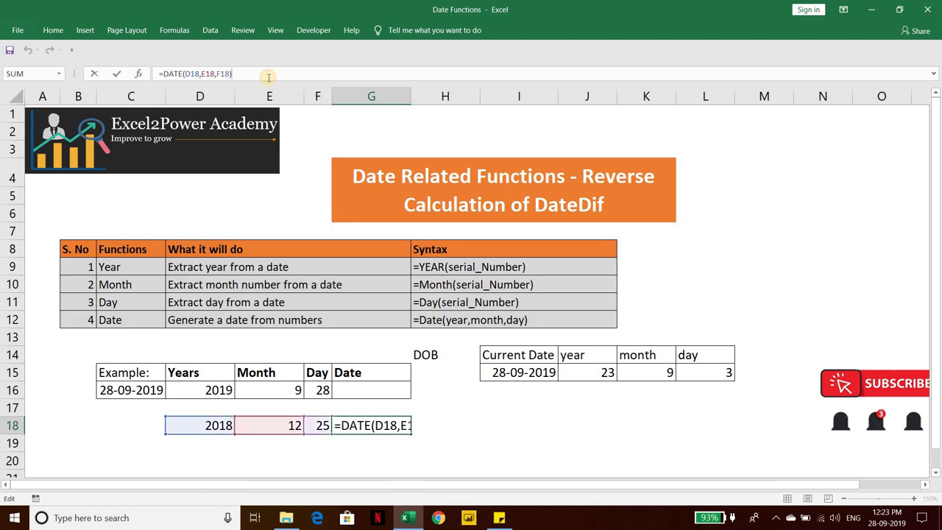
key("ctrl+Return")
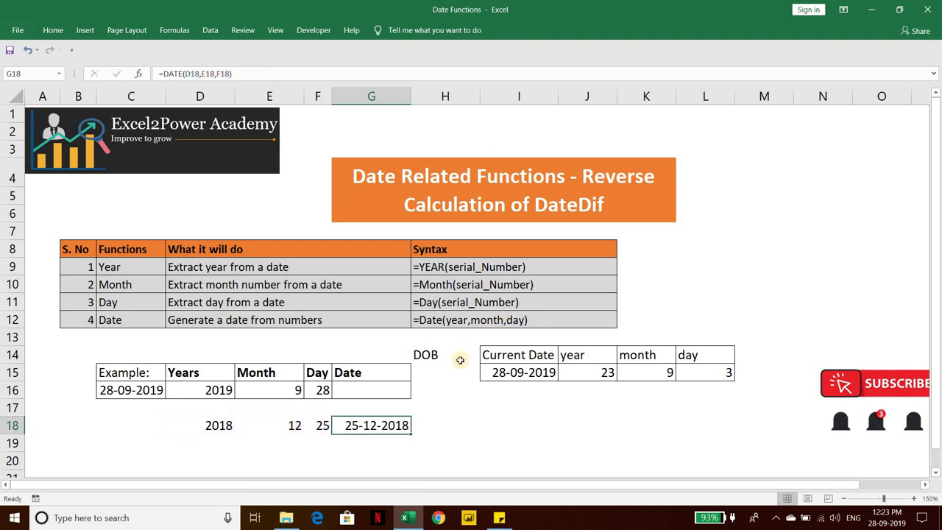
left_click(461, 371)
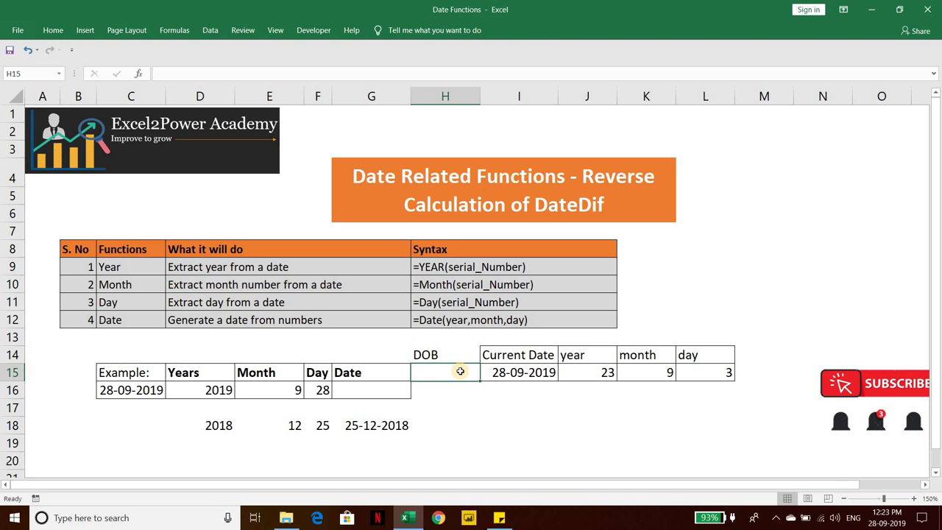
type("=date")
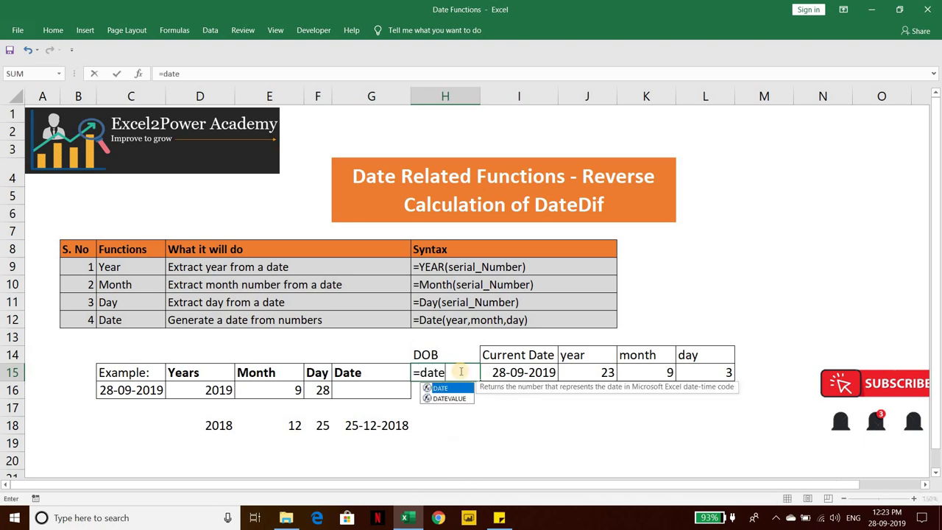
key("Tab")
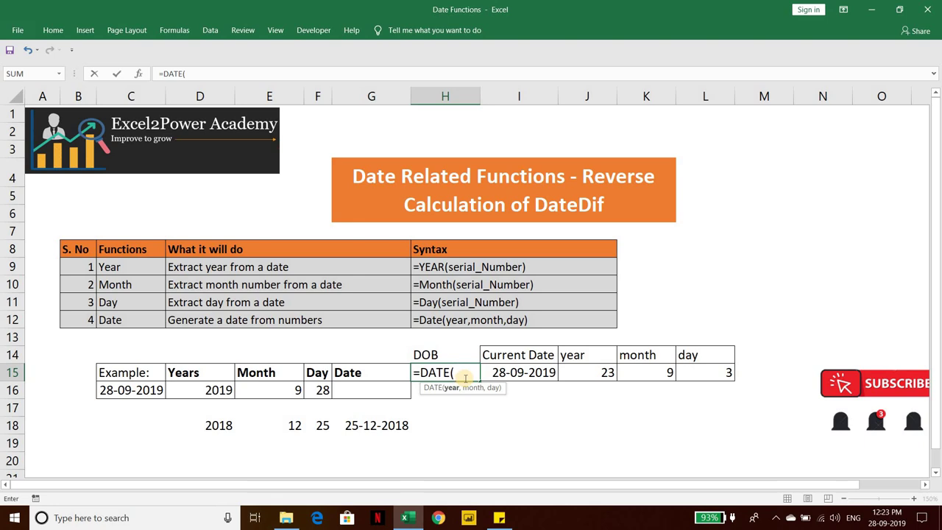
key("Escape")
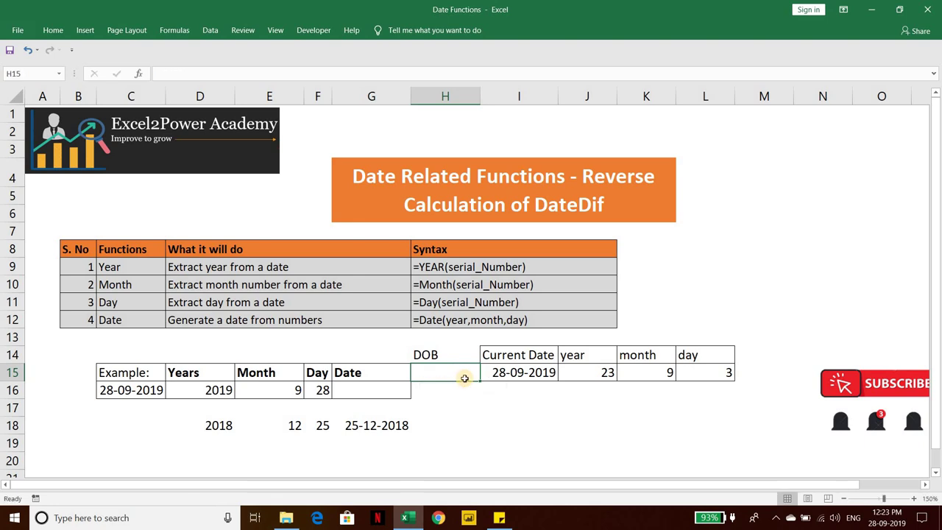
key("Down")
key("Right")
key("Down")
key("Down")
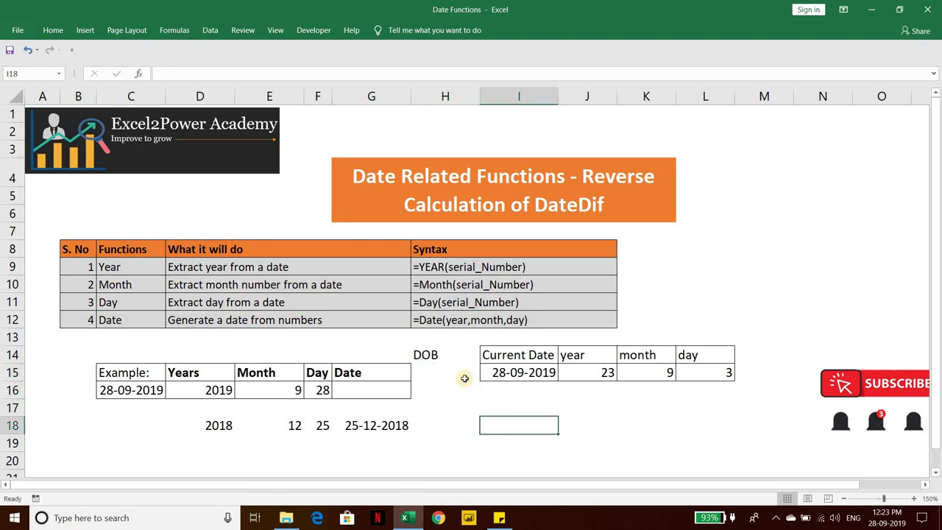
Enter the formula =2019-23 in I18, giving 1996
type("2019-")
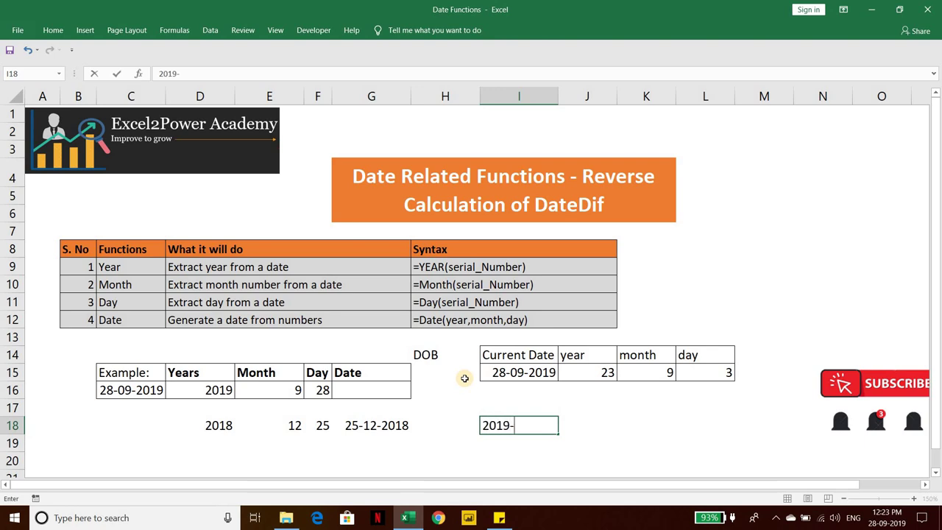
type("23")
key("Return")
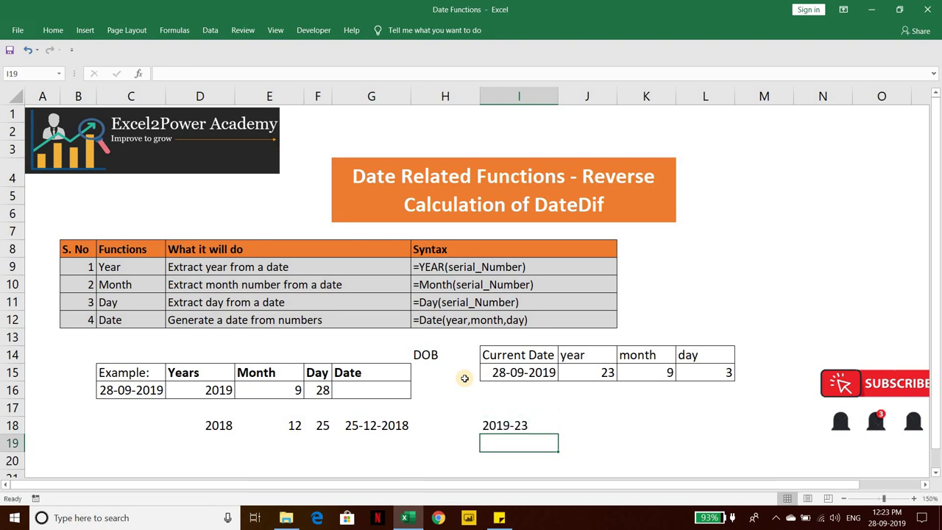
key("Up")
key("F2")
key("Left")
key("Left")
type("=")
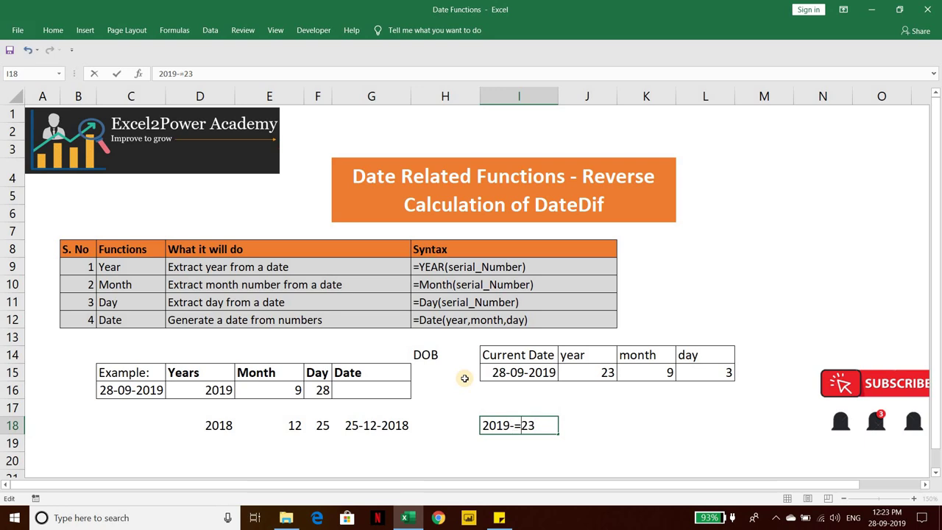
key("BackSpace")
key("Home")
type("=")
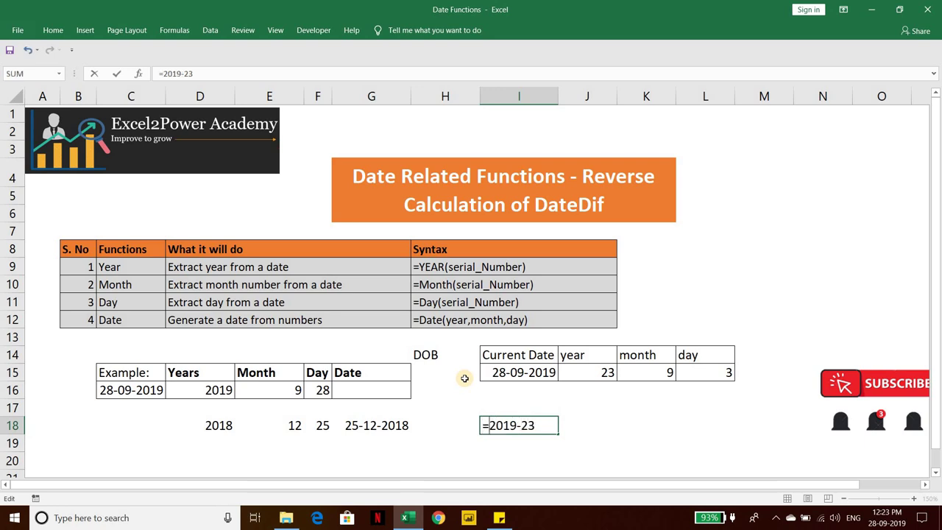
key("Return")
key("Up")
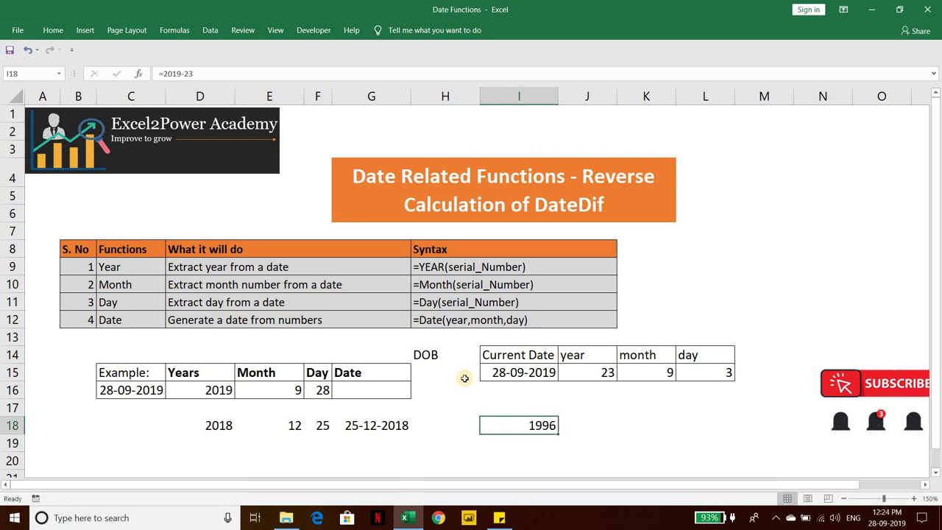
key("Right")
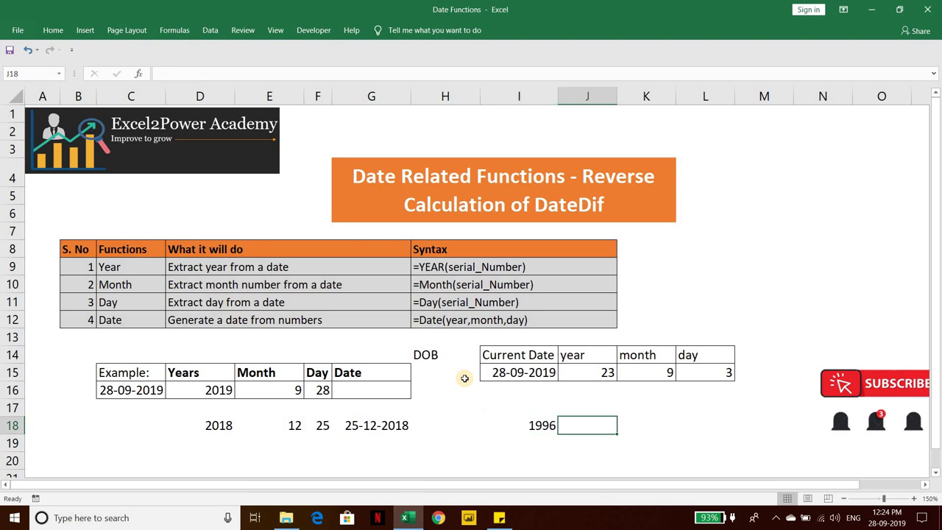
Enter =09-09 in J18 and =28-3 in K18, giving 0 and 25
type("=")
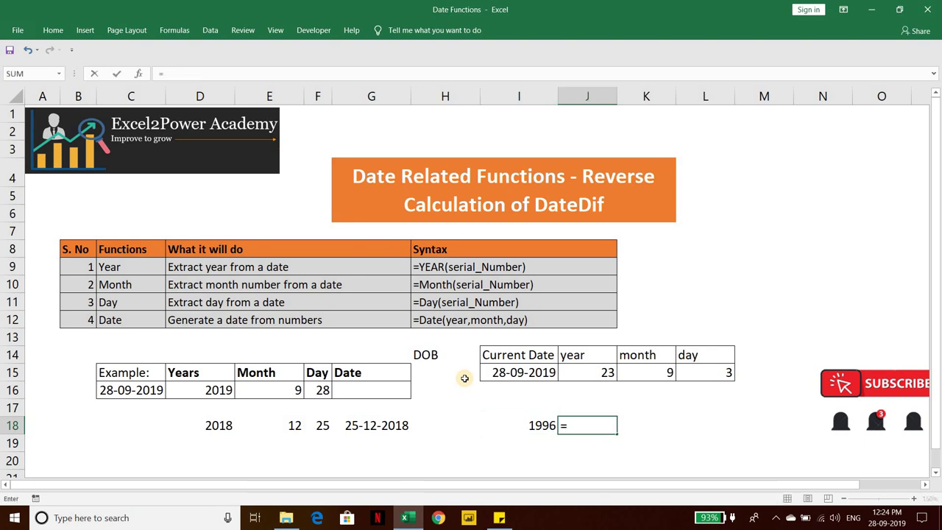
type("09-09")
key("Return")
key("Up")
key("Right")
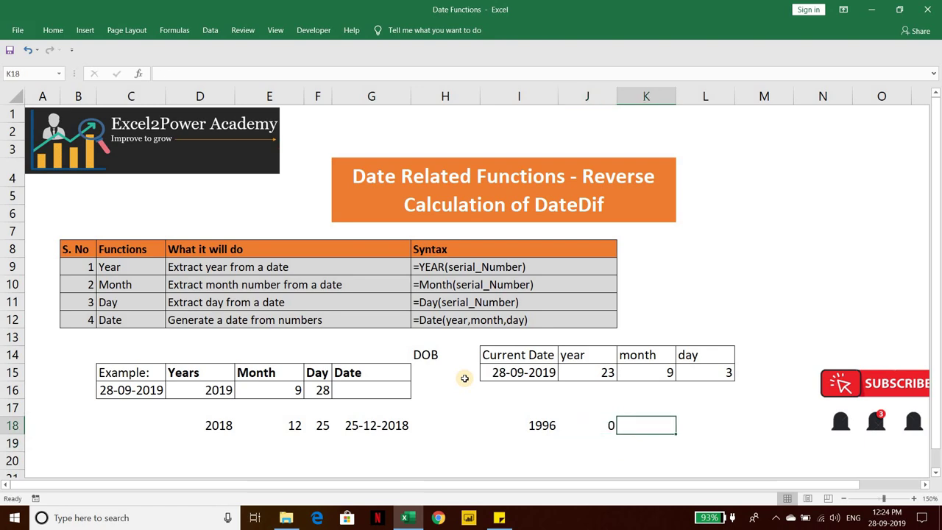
type("=")
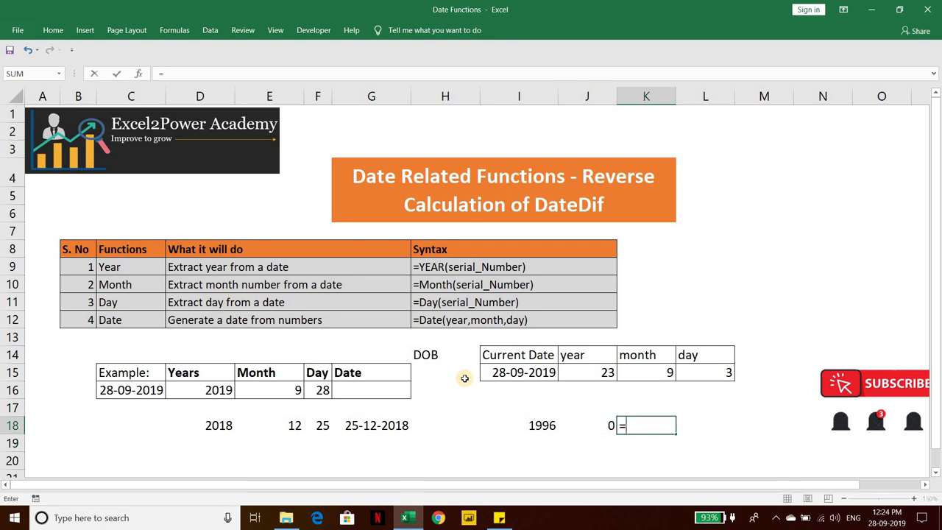
type("28-3")
key("Return")
key("Up")
Select I18:K18 and delete the 1996, 0 and 25 working figures
key("Left")
key("Left")
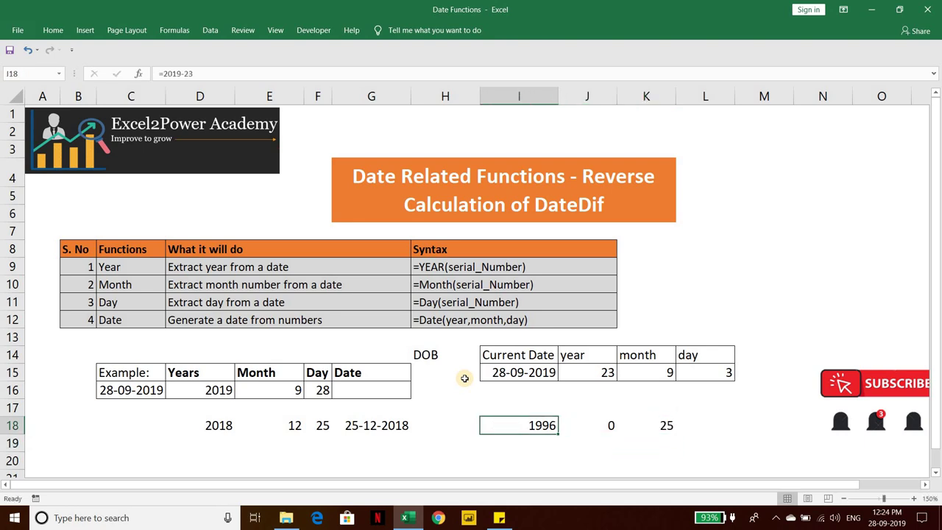
key("Right")
key("Left")
key("shift+Right")
key("shift+Right")
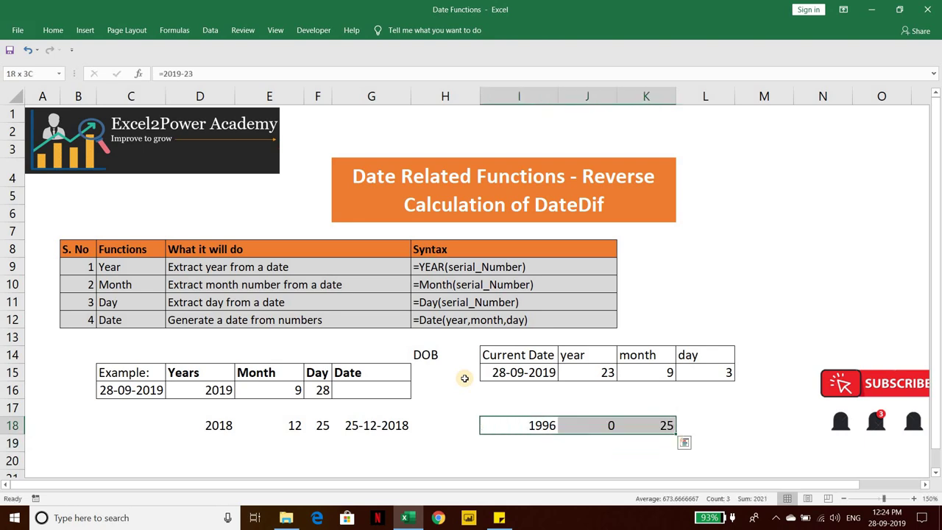
key("Left")
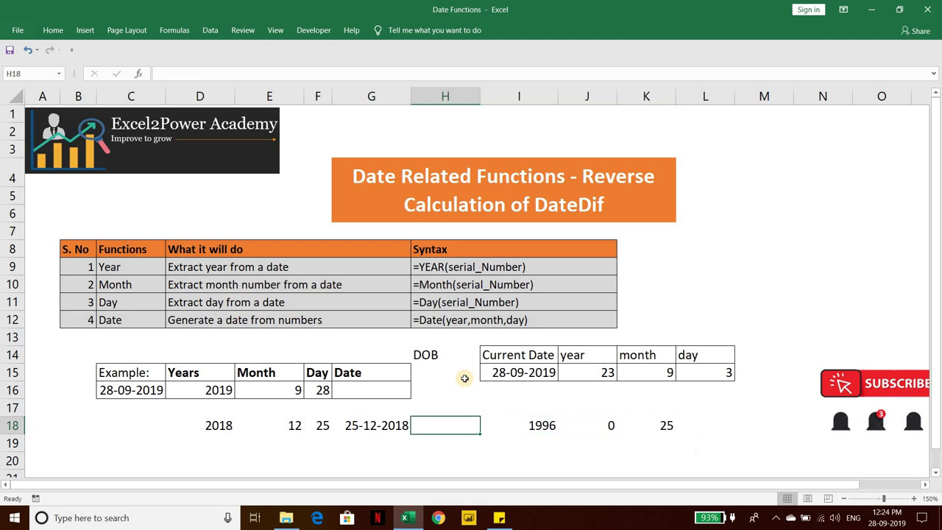
key("Left")
key("Left")
key("Right")
key("Right")
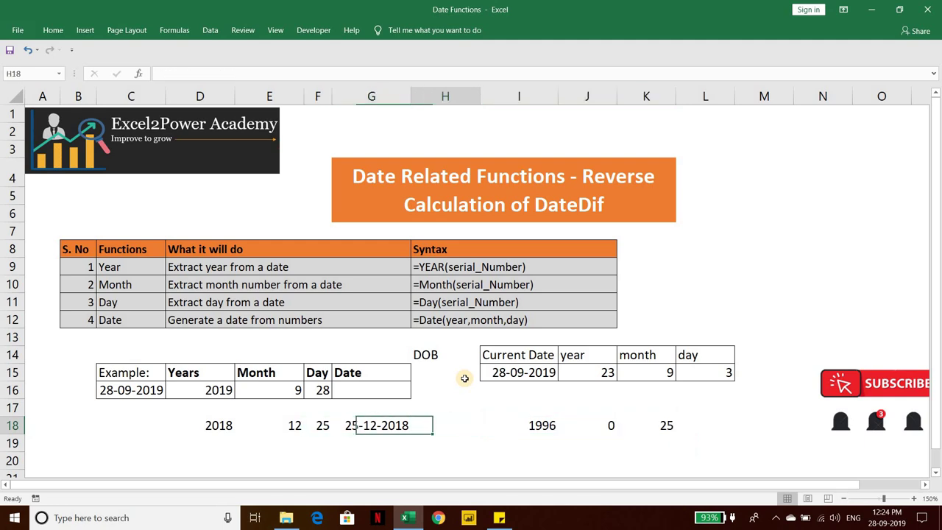
key("Right")
key("Right")
key("Left")
key("shift+Right")
key("shift+Right")
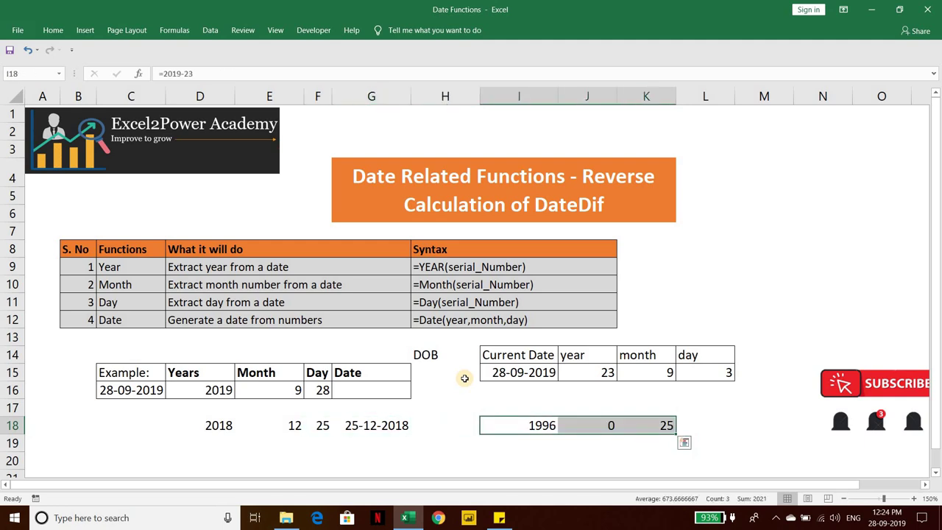
key("Left")
key("Right")
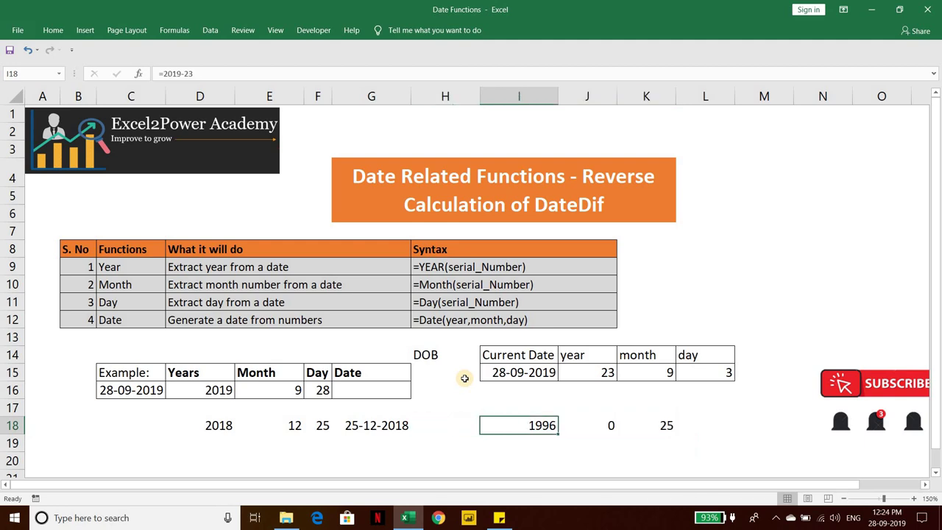
key("Right")
key("Right")
key("shift+Left")
key("shift+Left")
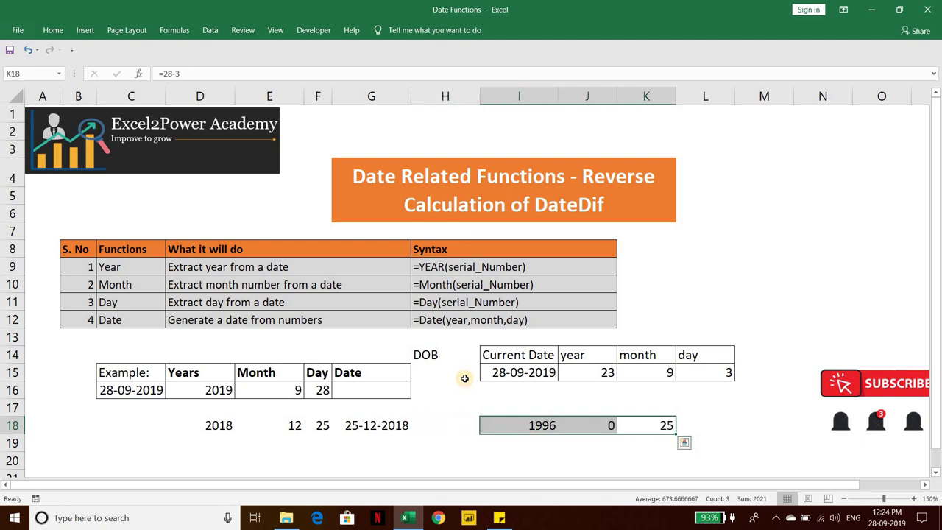
key("Delete")
key("Up")
key("Up")
key("Up")
key("Left")
key("Left")
key("Left")
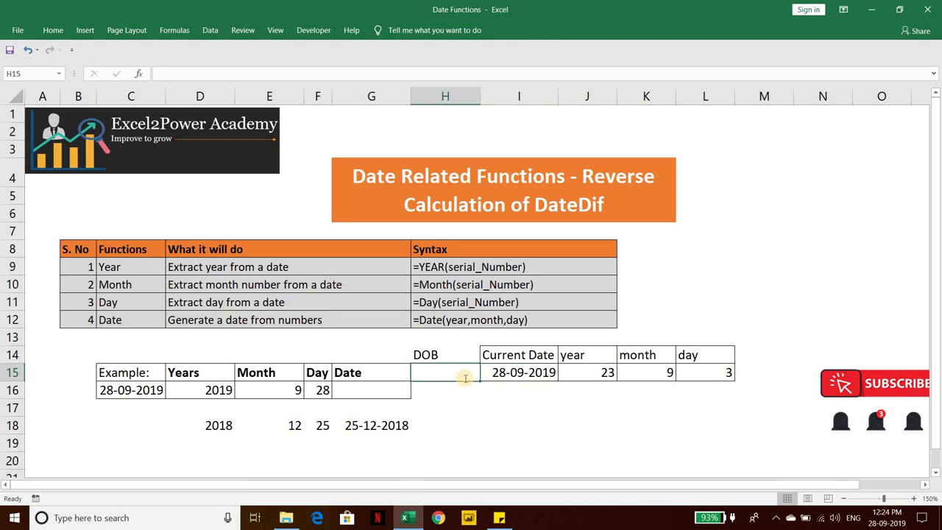
Start =DATE(YEAR(I15) in H15, dismissing the missing-parenthesis warning
type("=date")
key("Tab")
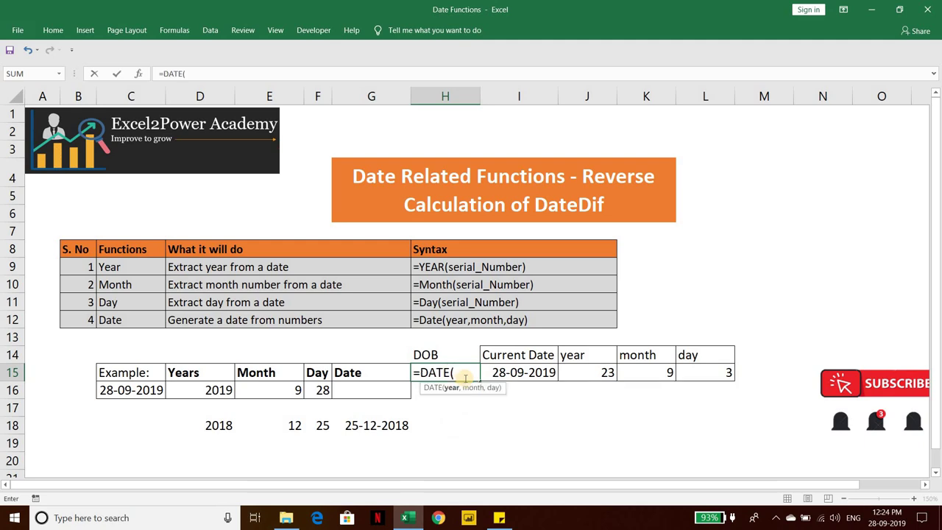
type("year")
key("Tab")
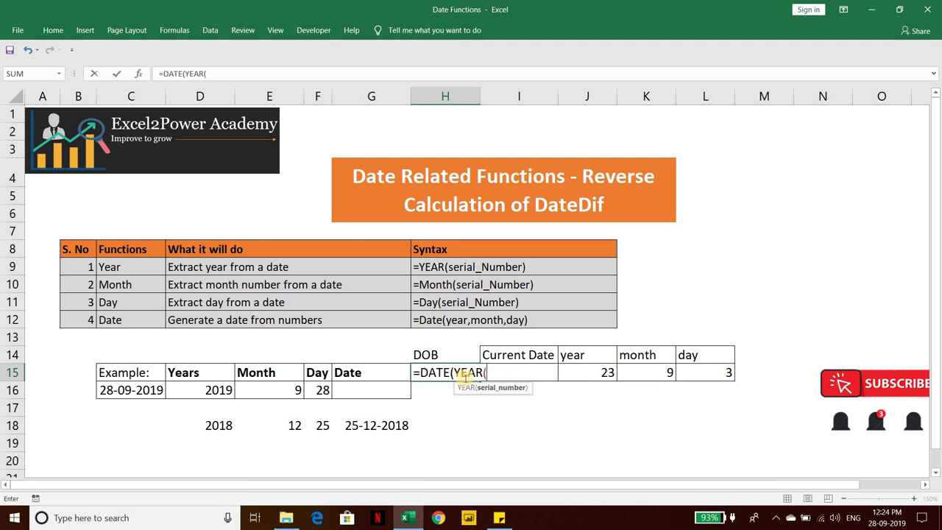
key("Right")
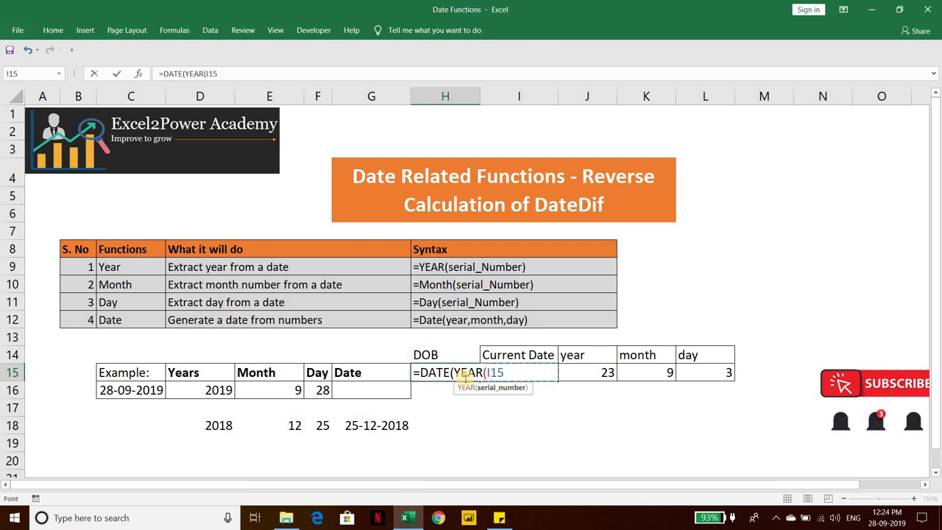
type(")")
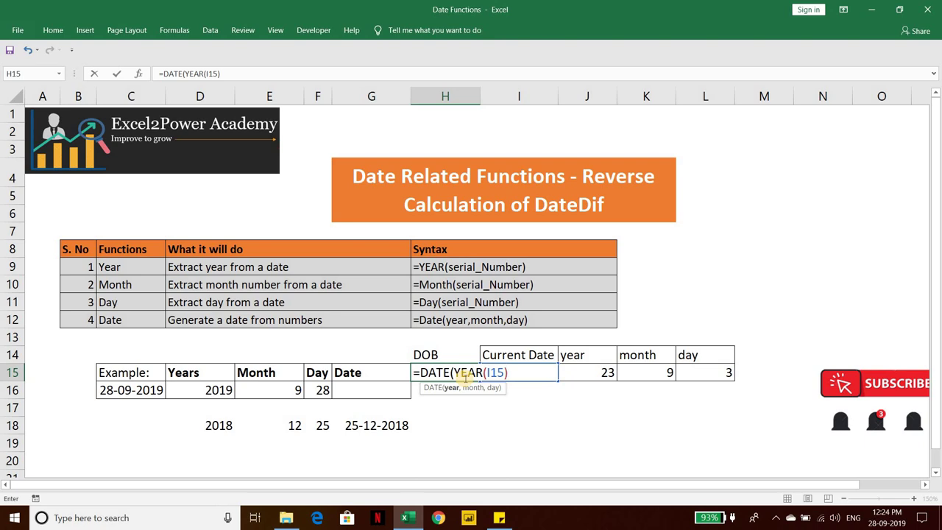
left_click(198, 96)
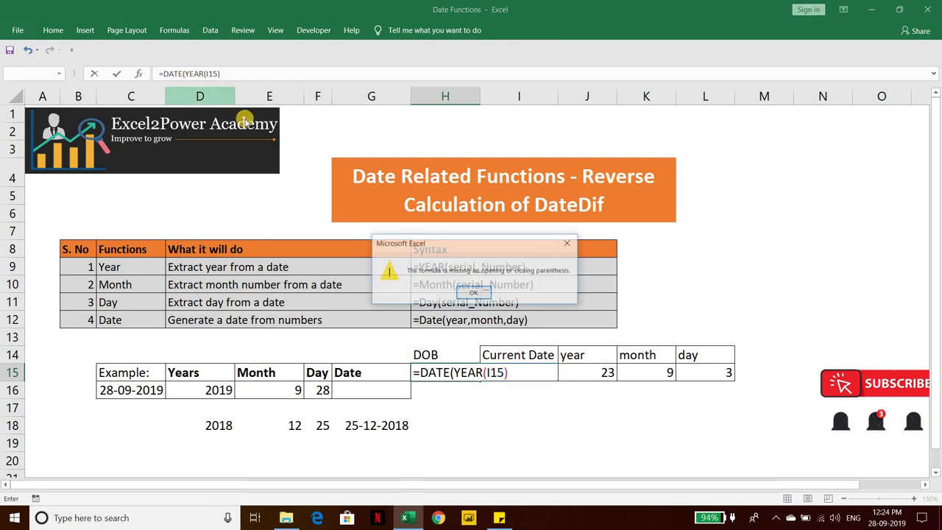
left_click(484, 291)
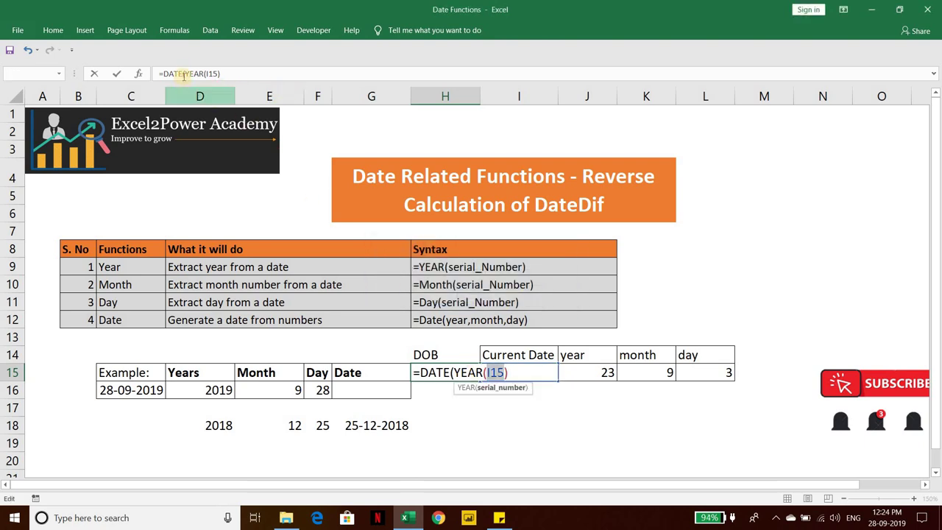
Check with F9 that YEAR(I15) evaluates to 2019, then undo the preview
left_click(219, 74)
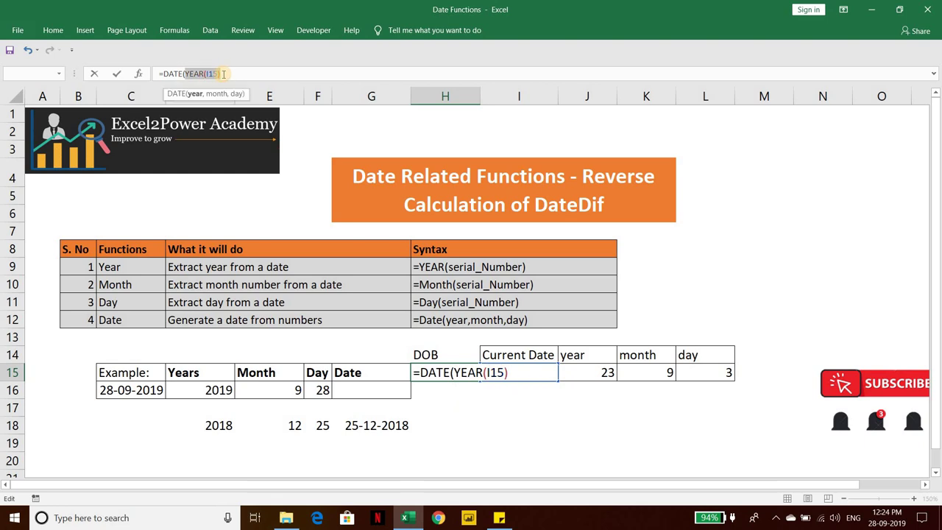
key("F9")
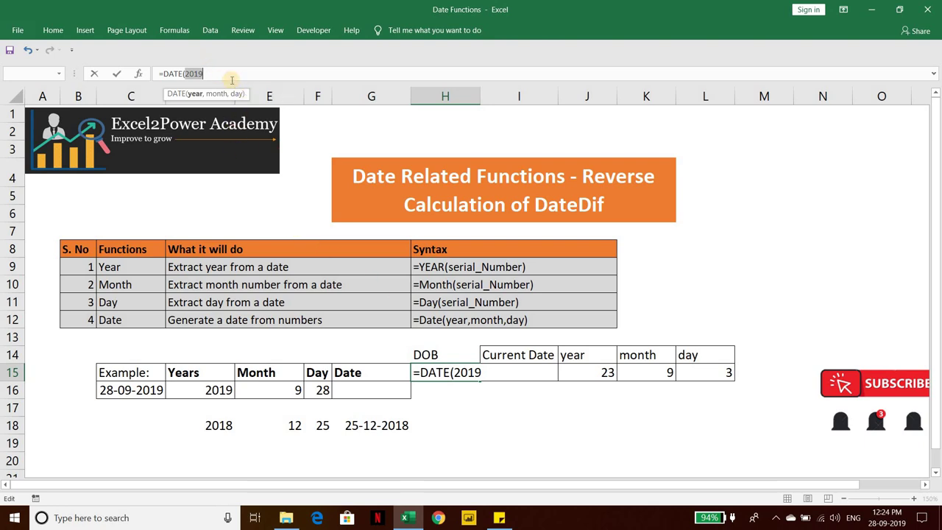
key("ctrl+z")
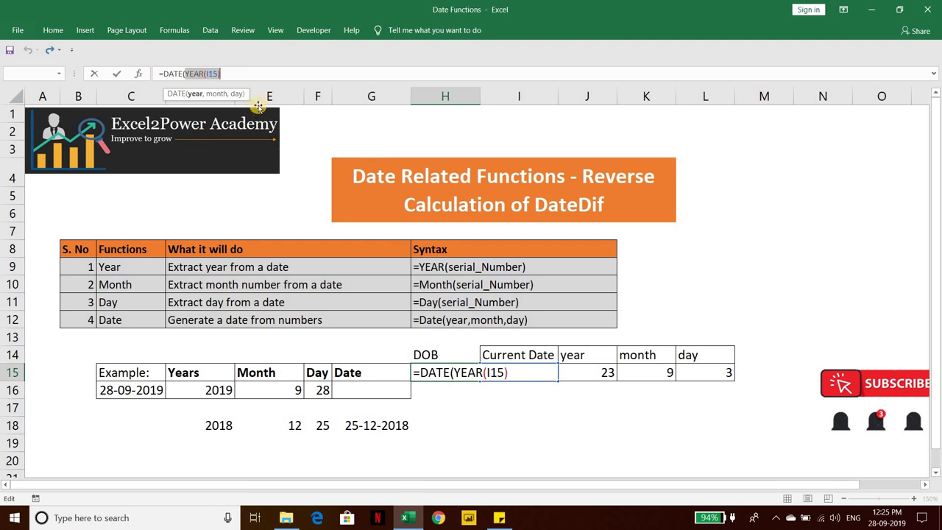
left_click(268, 74)
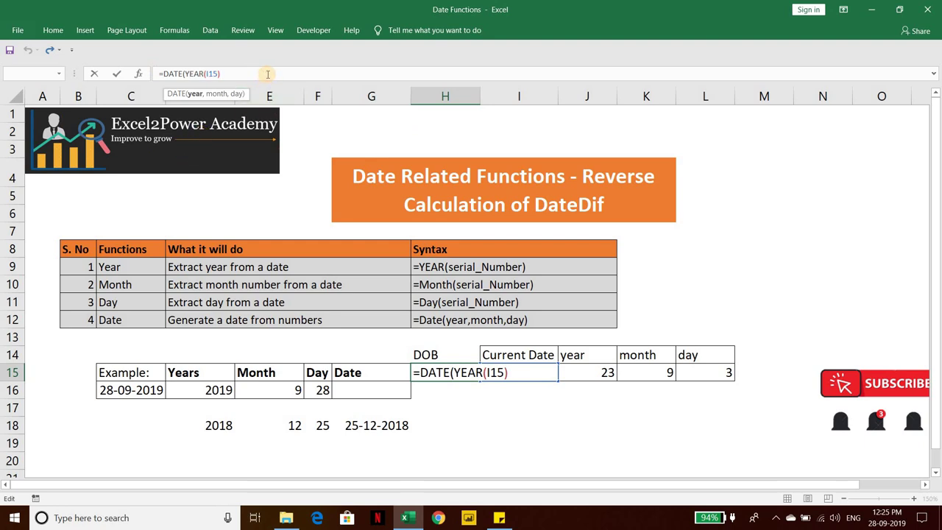
Build the year and month arguments YEAR(I15)-J15 and MONTH(I15)-K15
type("-")
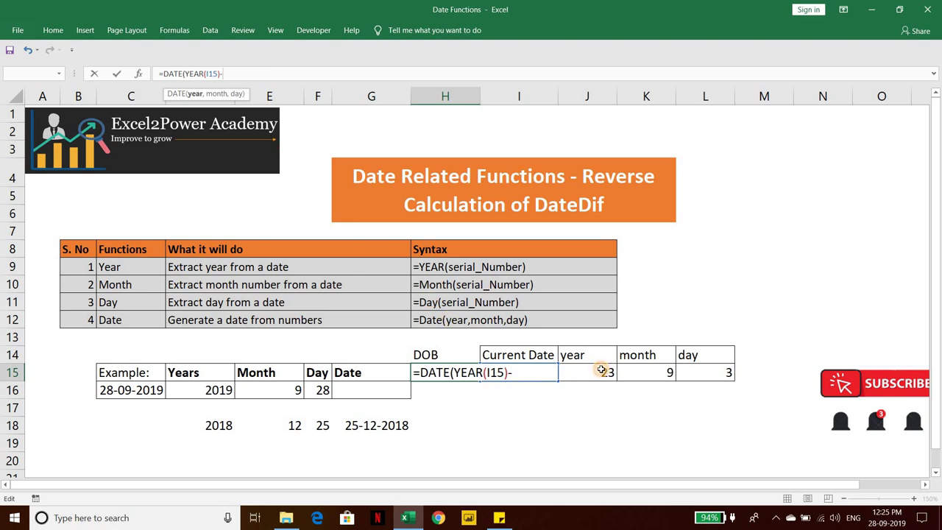
left_click(602, 370)
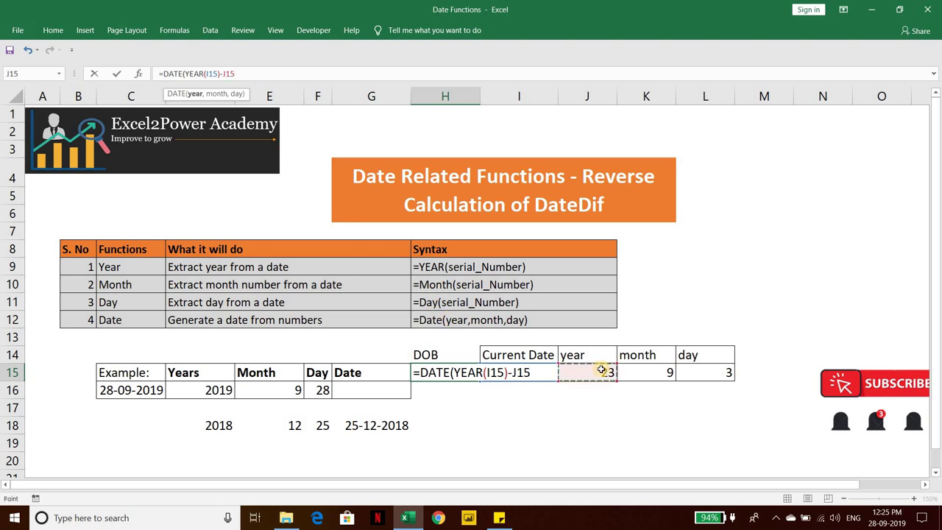
type(",")
left_click(540, 372)
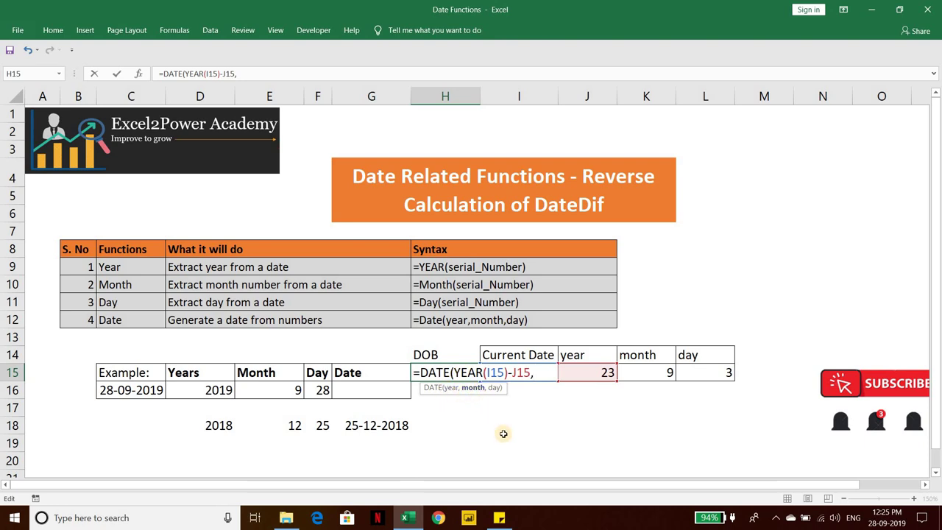
type("month")
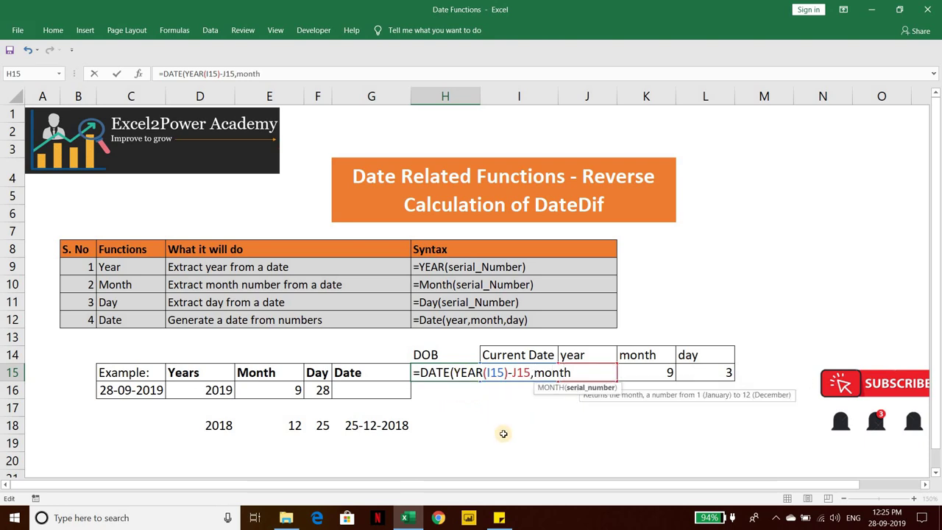
key("Tab")
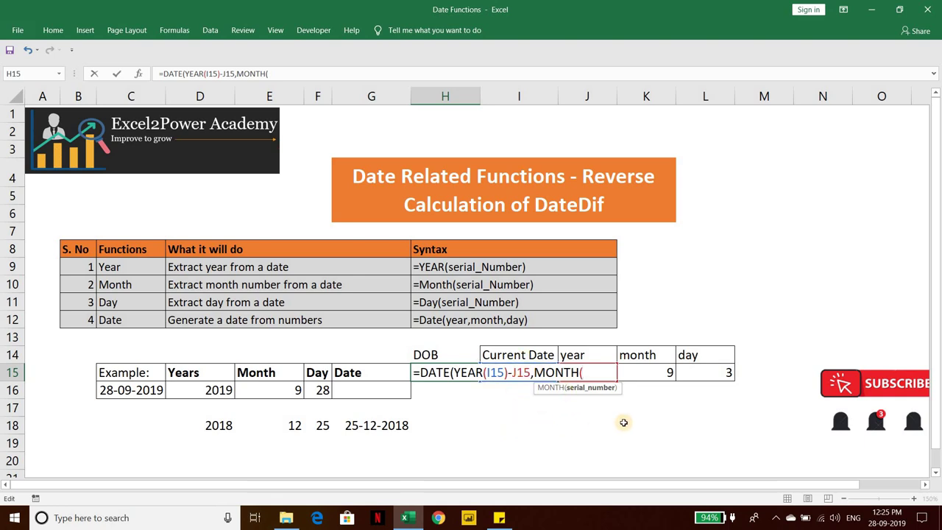
type("I15")
type(")")
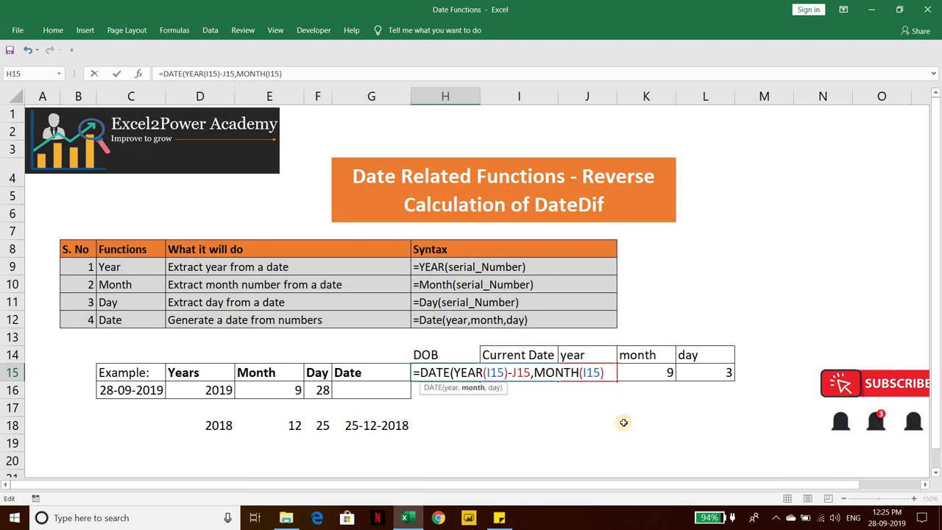
type("-")
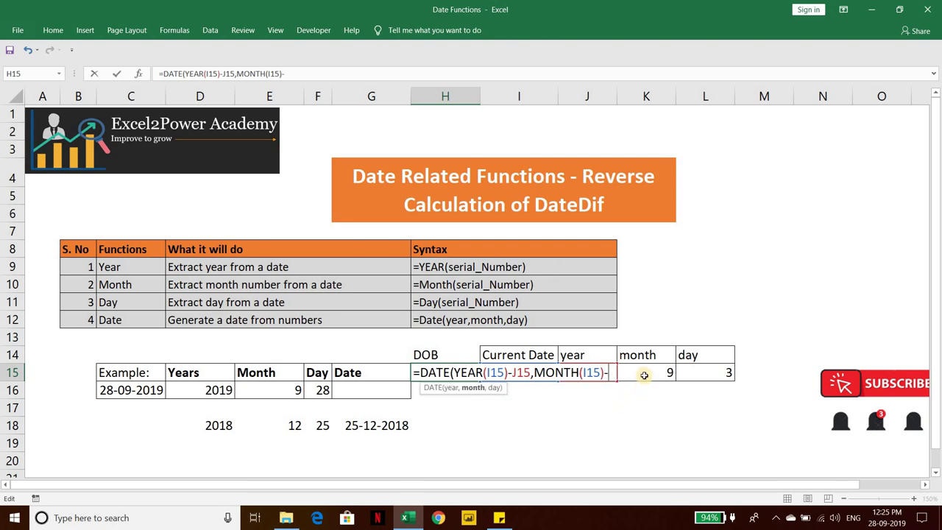
left_click(645, 376)
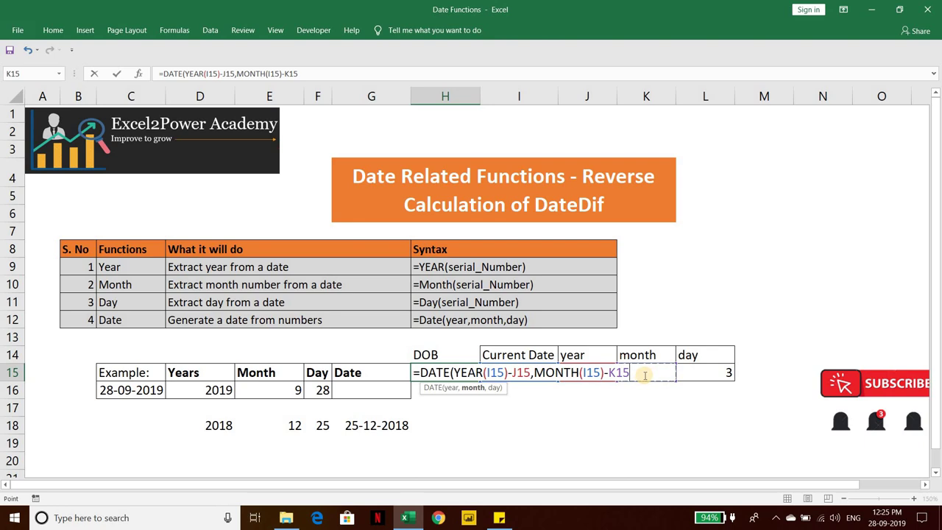
Add the day argument DAY(I15)-L15, correcting L14 to L15, and close the formula
type(",")
type("day")
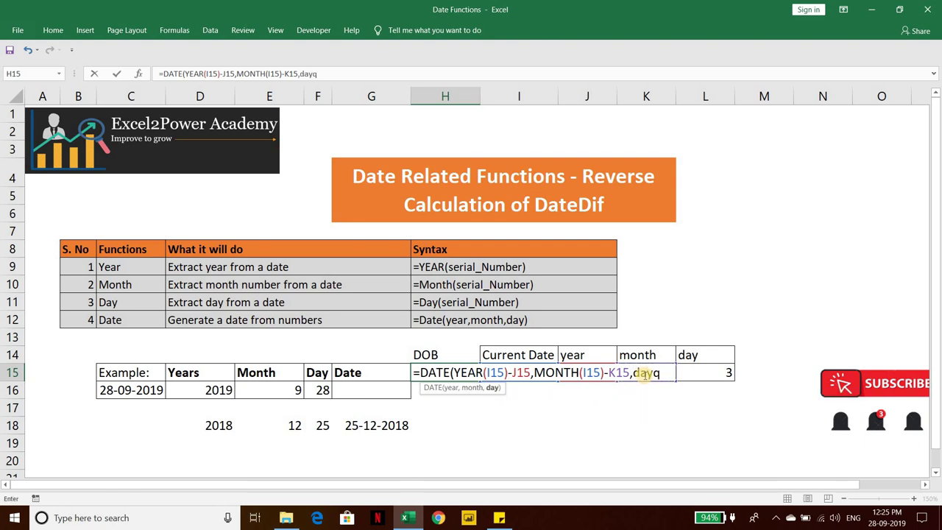
key("Tab")
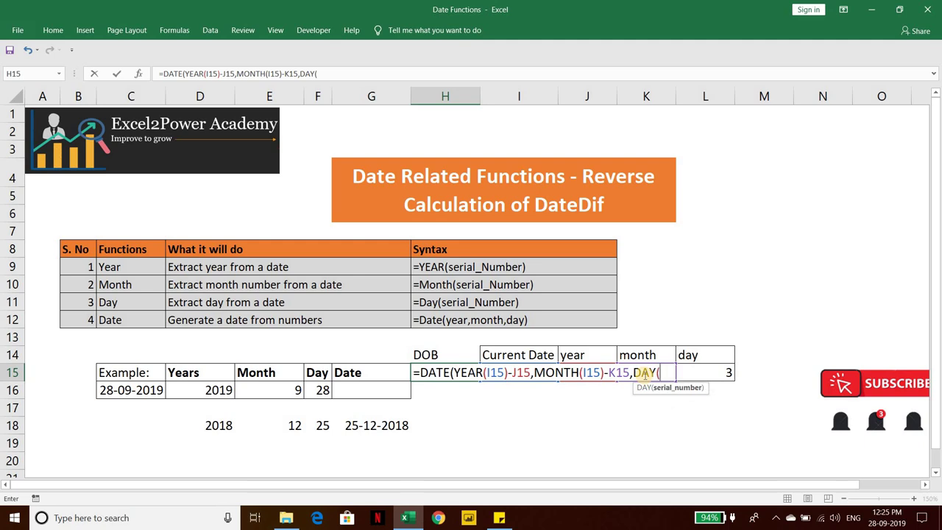
type("I15)")
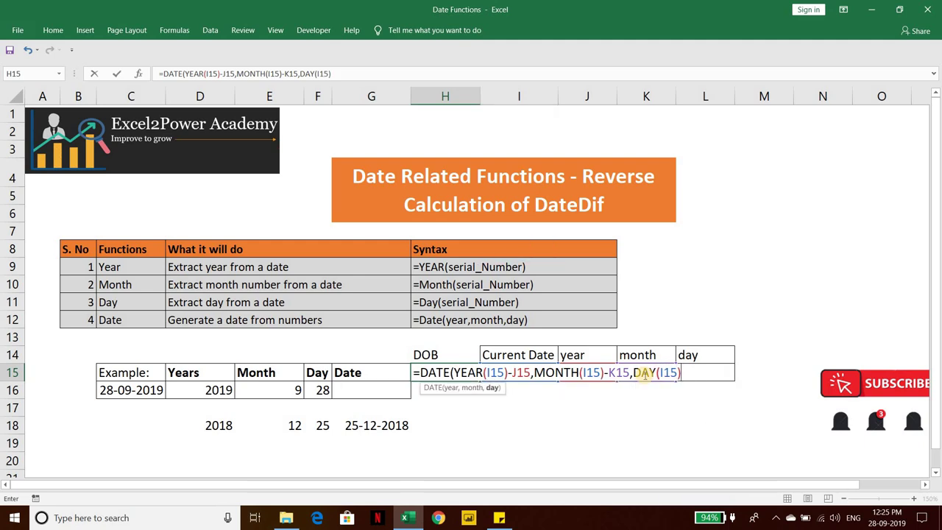
type("-")
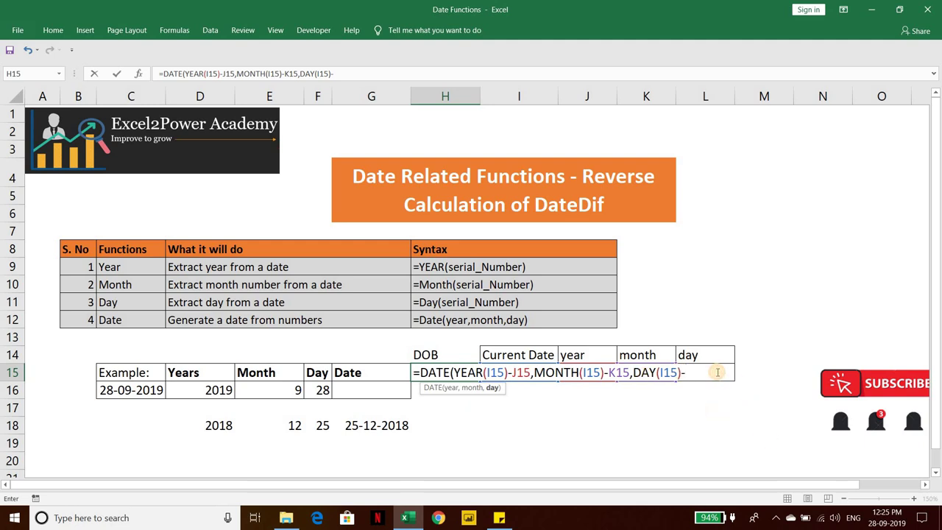
left_click(699, 354)
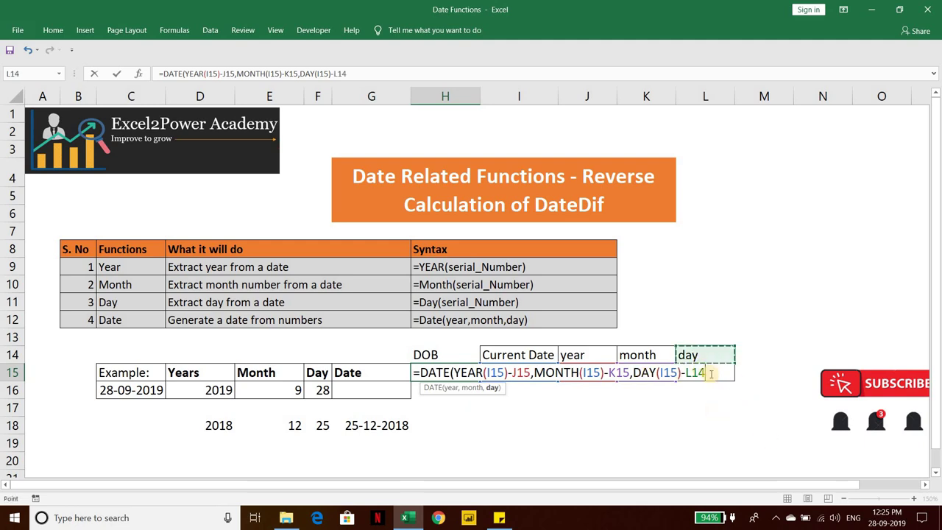
key("F2")
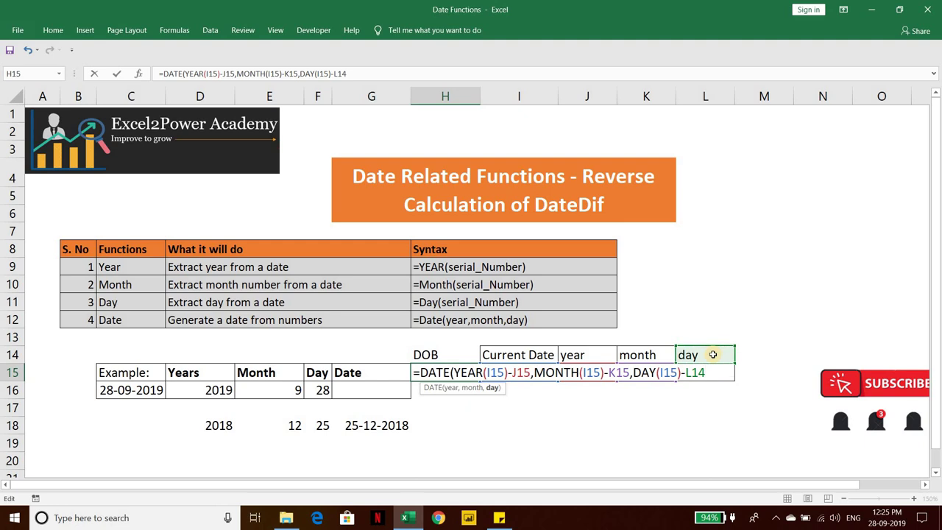
key("BackSpace")
type("5")
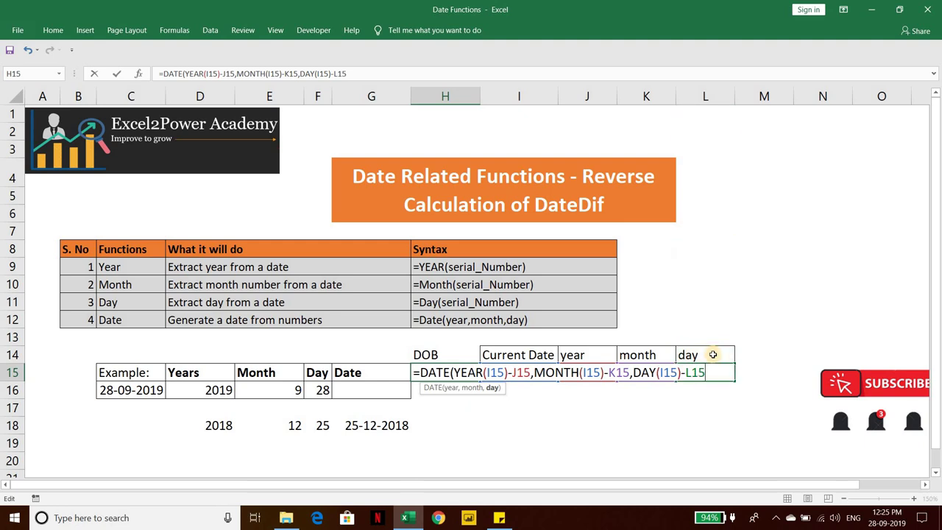
type(")")
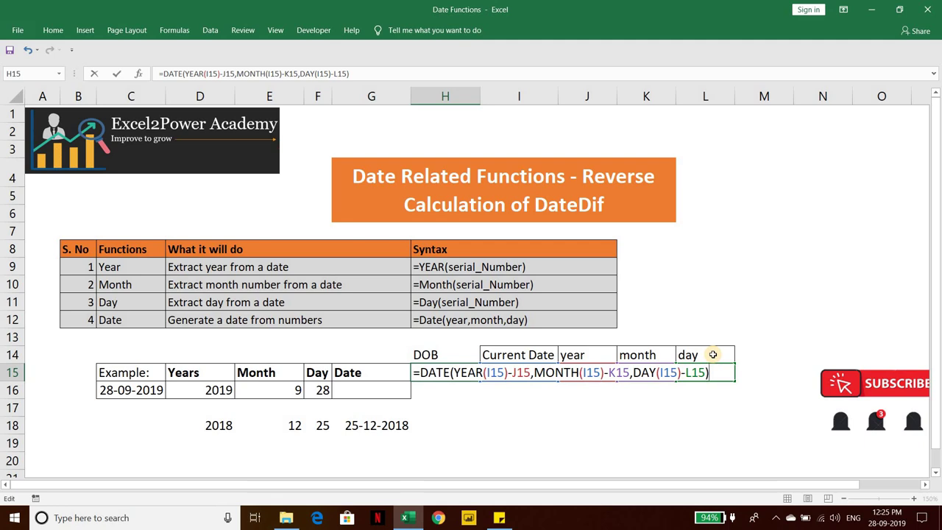
key("BackSpace")
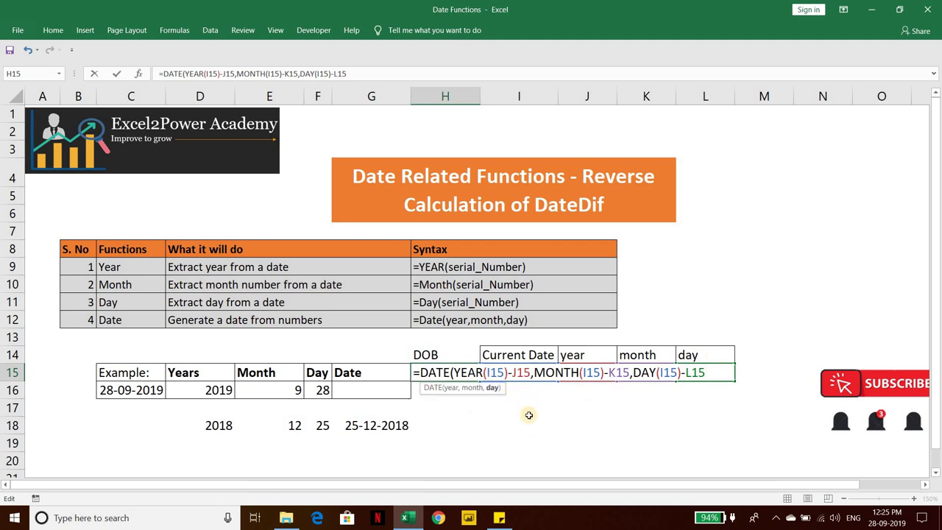
type(")")
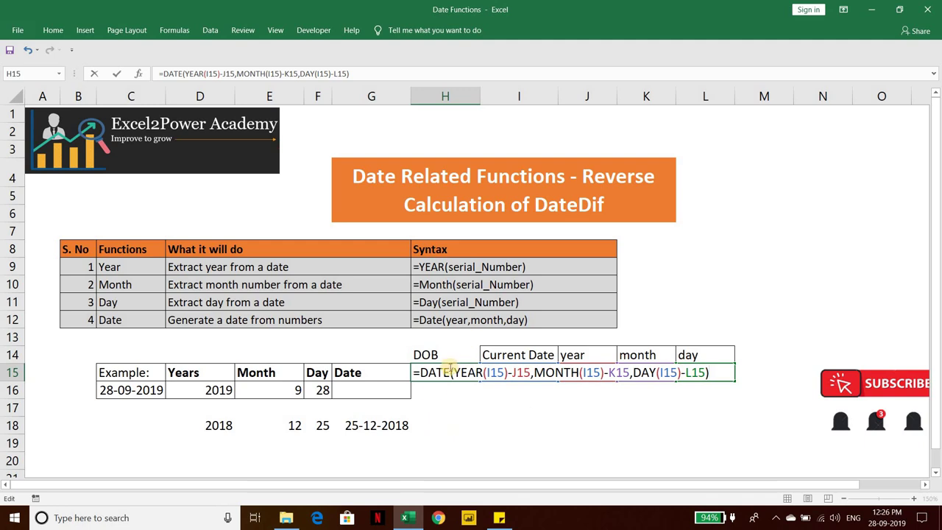
left_click_drag(447, 371, 419, 372)
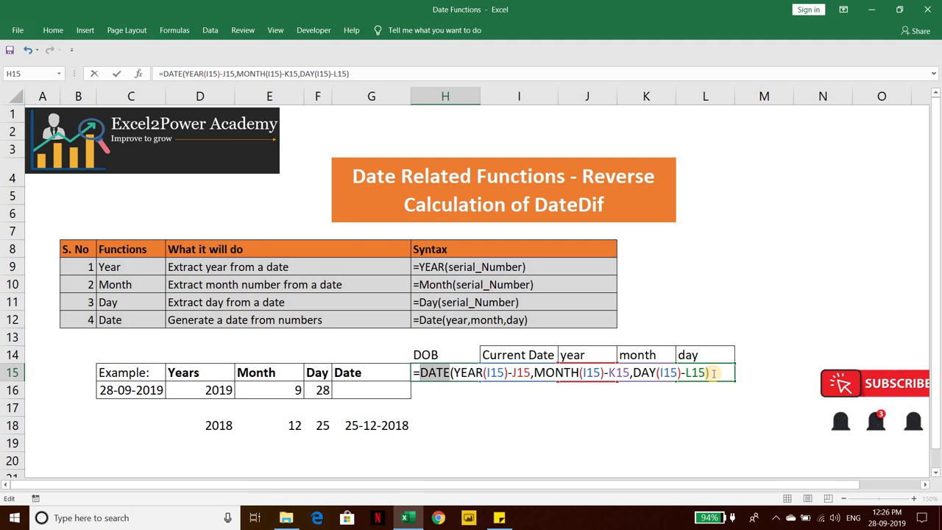
left_click(713, 373)
Enter the DOB formula (25-12-1995), widen column H and show H15's formula for editing
key("ctrl+Return")
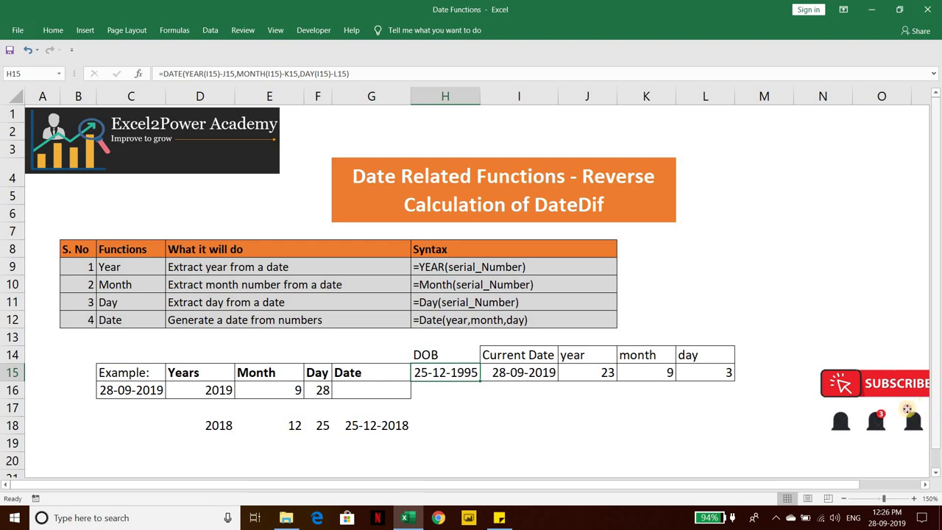
left_click_drag(911, 407, 861, 435)
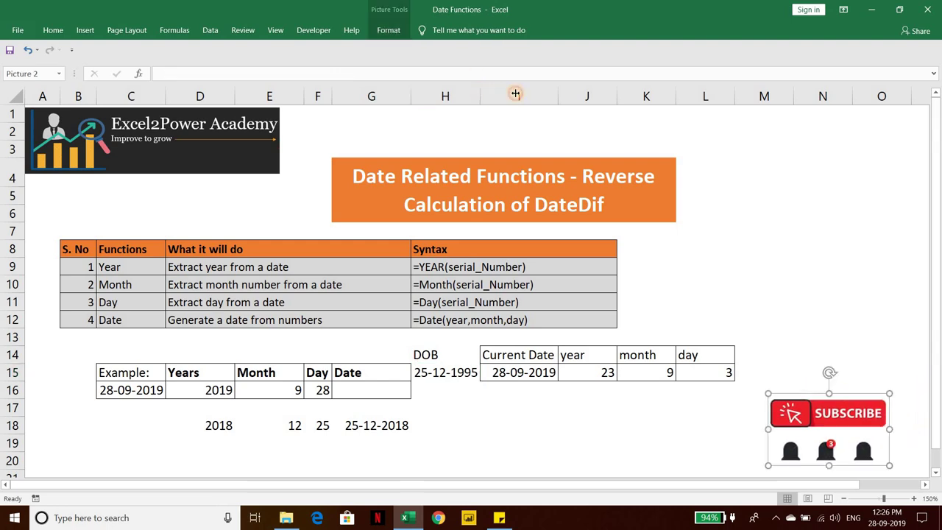
left_click_drag(481, 96, 658, 96)
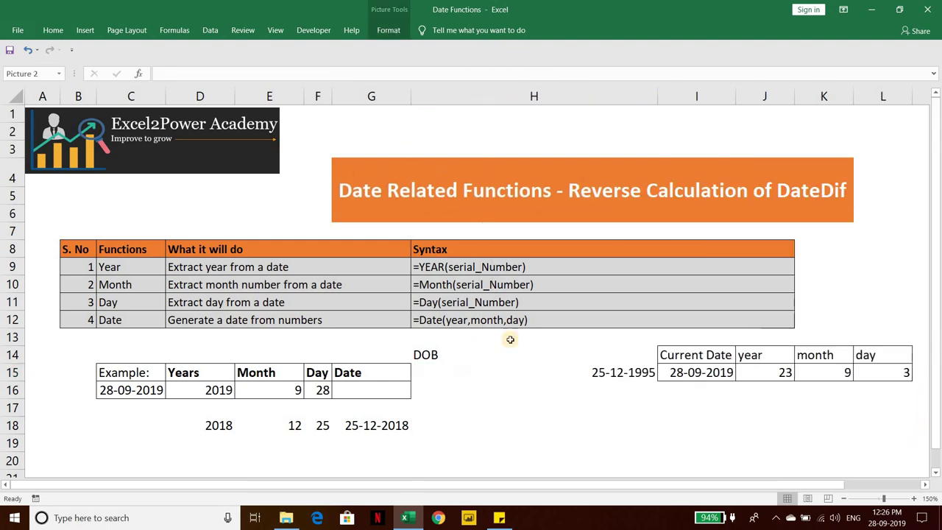
left_click(538, 372)
right_click(537, 372)
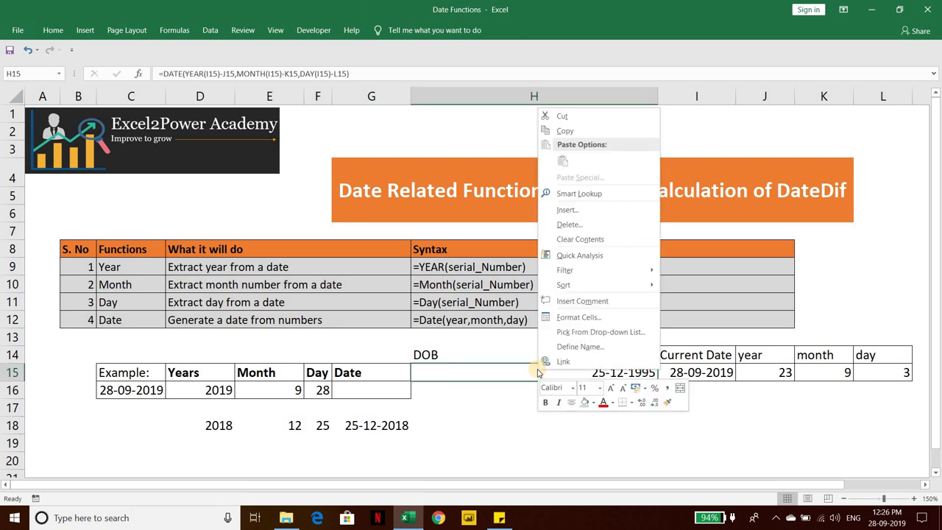
key("Escape")
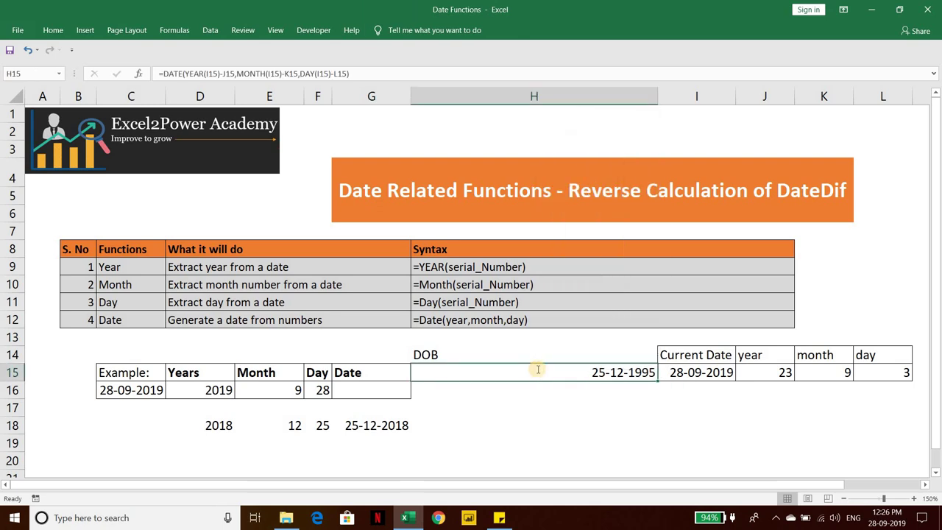
key("F2")
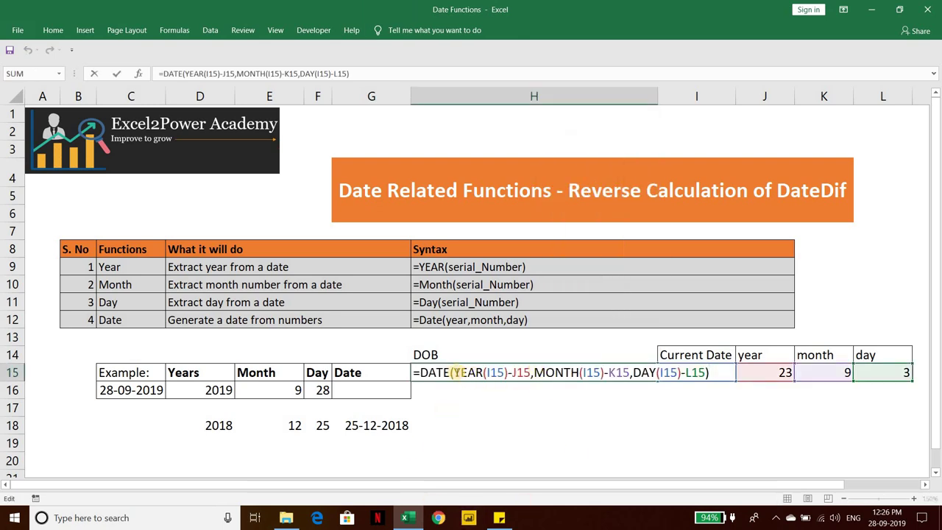
Highlight the YEAR, MONTH and DAY parts of the H15 formula, then confirm it unchanged
left_click_drag(454, 373, 510, 372)
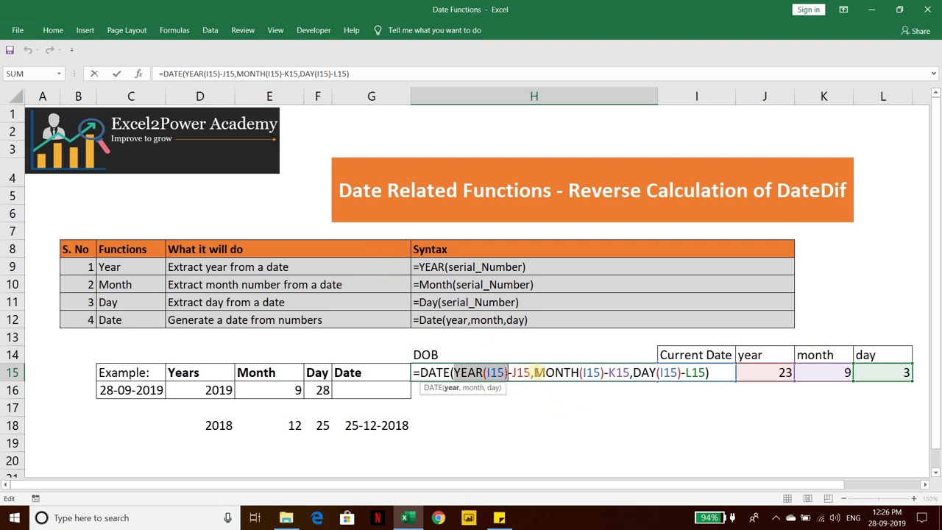
left_click_drag(533, 373, 604, 372)
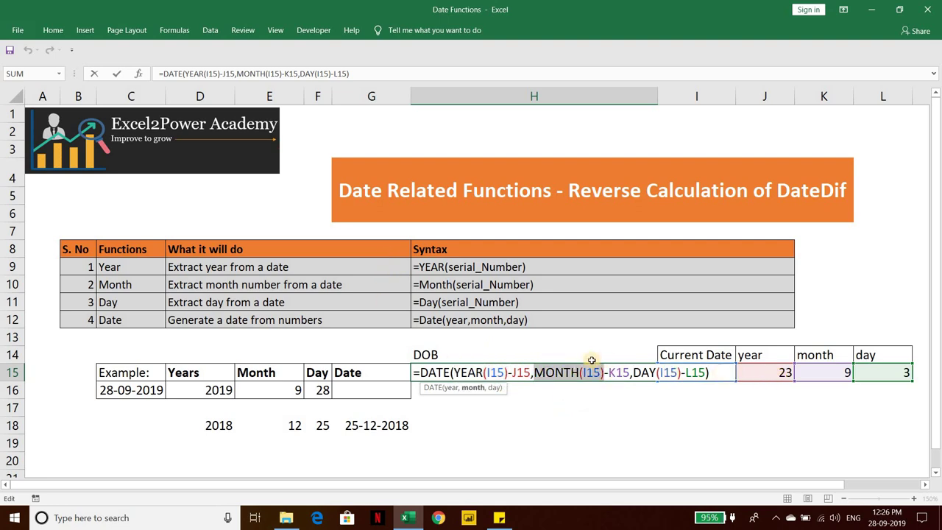
left_click_drag(659, 372, 681, 372)
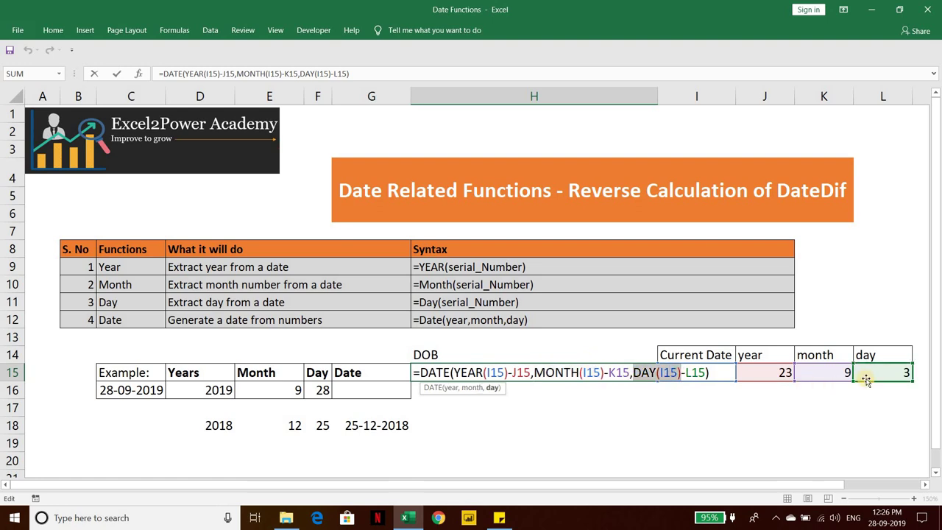
left_click(714, 374)
key("ctrl+Return")
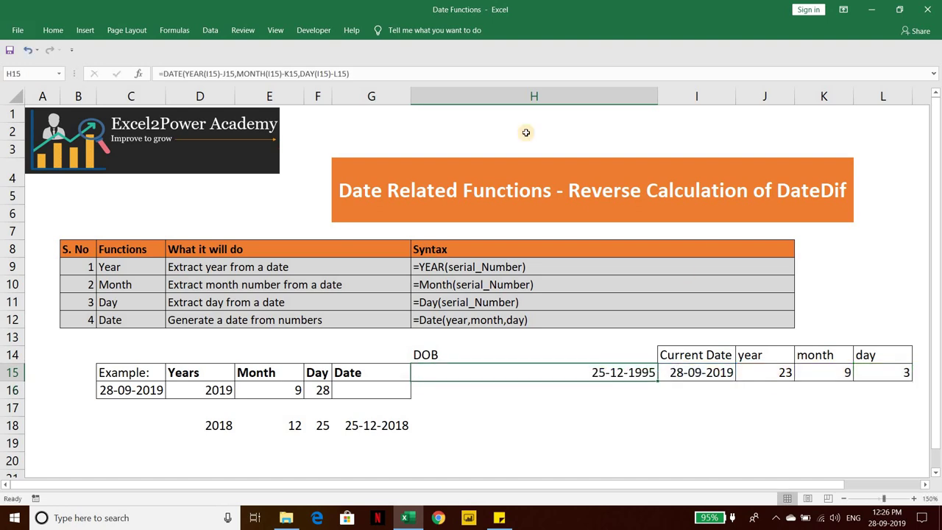
Narrow column H and AutoFit its width so H15 shows 25-12-1995
left_click_drag(533, 93, 475, 94)
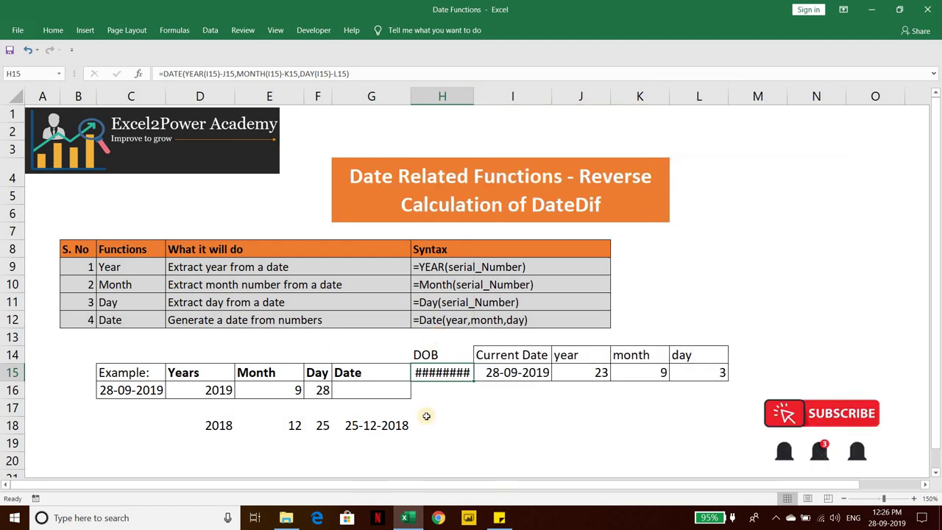
key("alt+h")
key("o")
key("i")
key("Down")
Enter =YEAR(I15) in I18 to get the year 2019
key("Right")
key("Down")
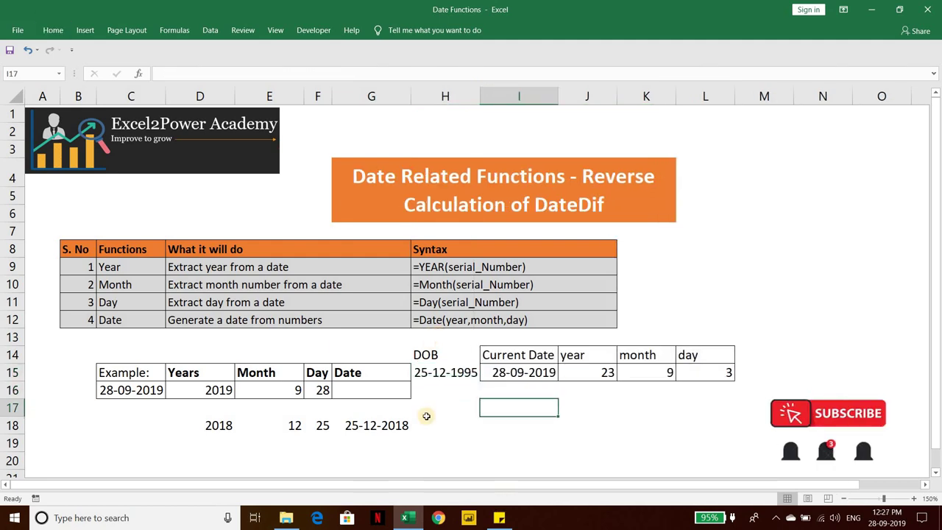
key("Down")
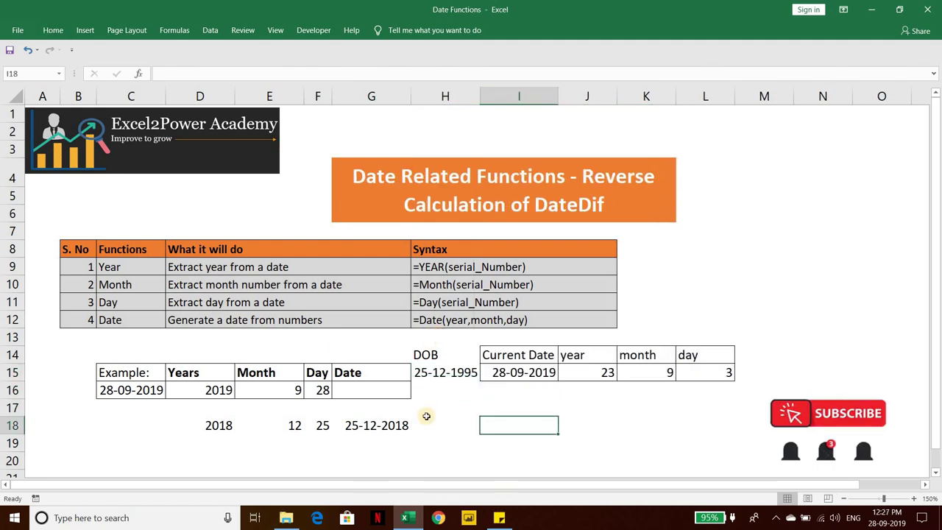
type("=YEAR(")
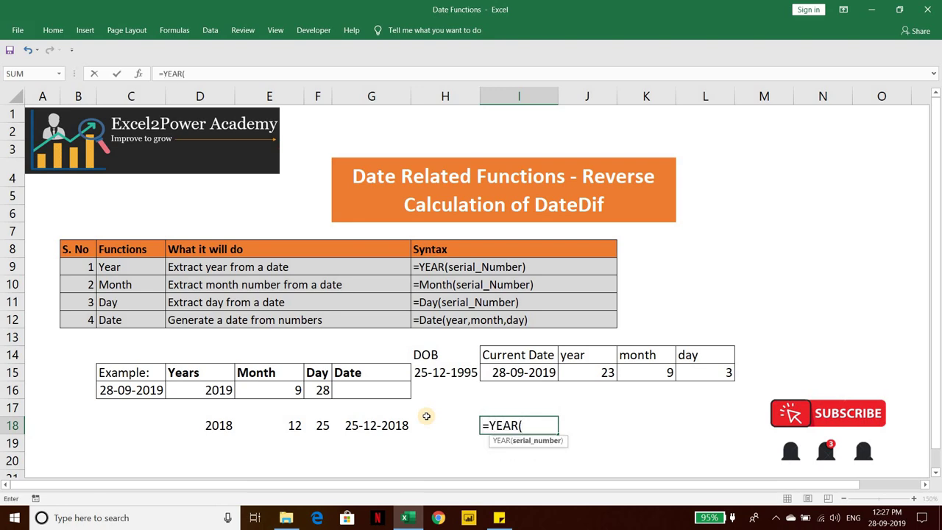
key("Up")
key("Up")
key("Up")
type(")")
key("Return")
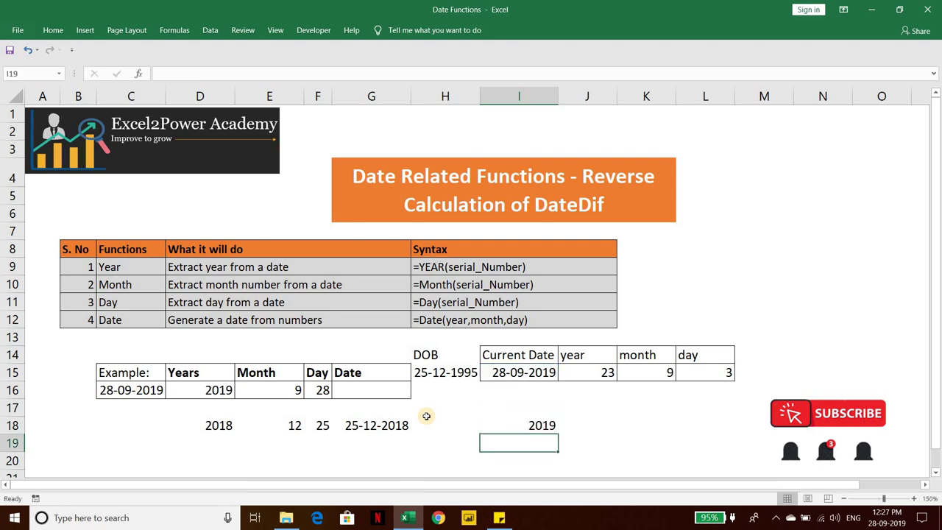
key("Up")
Enter =MONTH(I15) in J18 to get the month 9
key("Right")
type("=month")
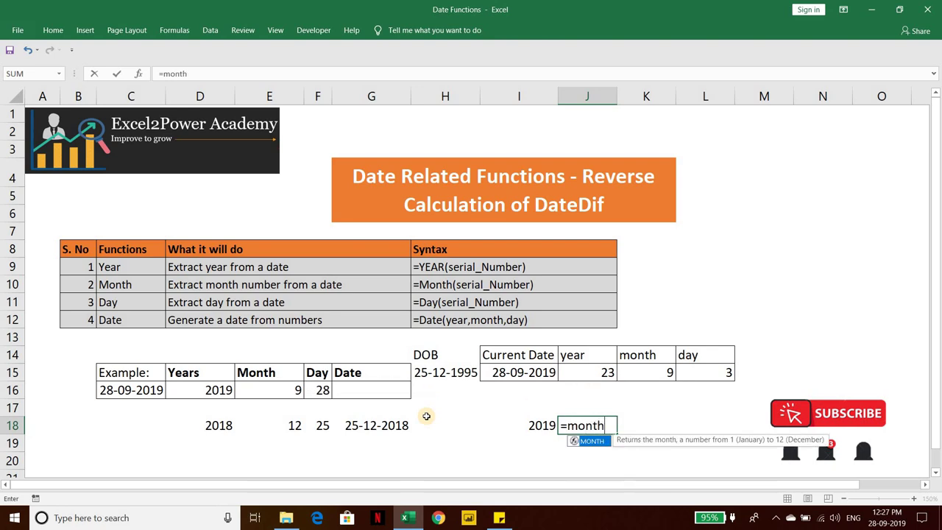
type("(")
key("Left")
key("Up")
key("Up")
Enter =DAY(I15) in K18 to get the day 28
key("Up")
type(")")
key("Tab")
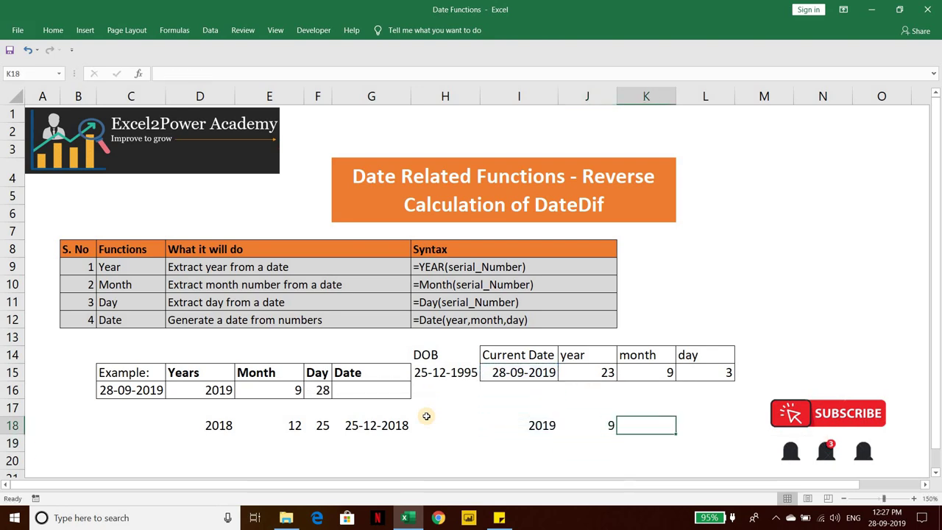
type("=day(")
key("Left")
key("Up")
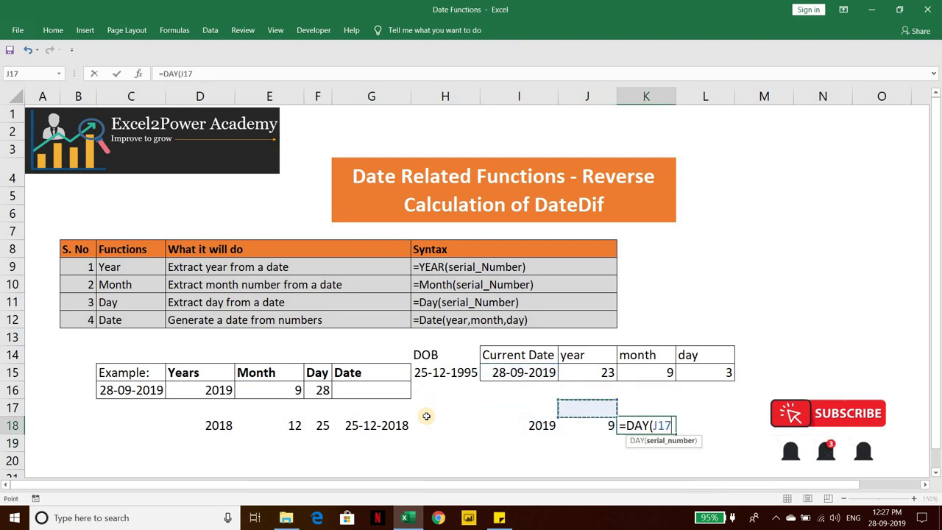
key("Left")
key("Up")
key("Up")
type(")")
key("Return")
key("Up")
key("Left")
key("Left")
key("Right")
key("Right")
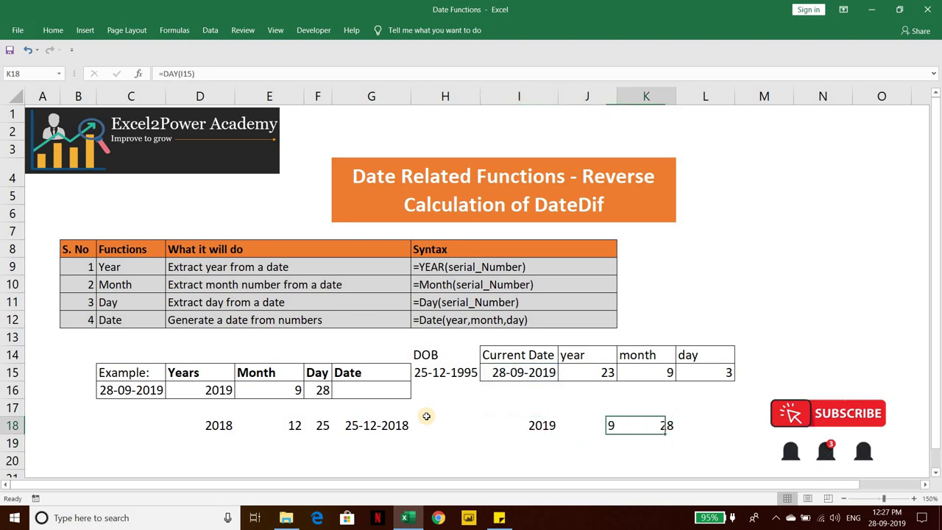
Select the year, month and day gap values, then move down to I19
key("Up")
key("Up")
key("Up")
key("Left")
key("Right")
key("Left")
key("Up")
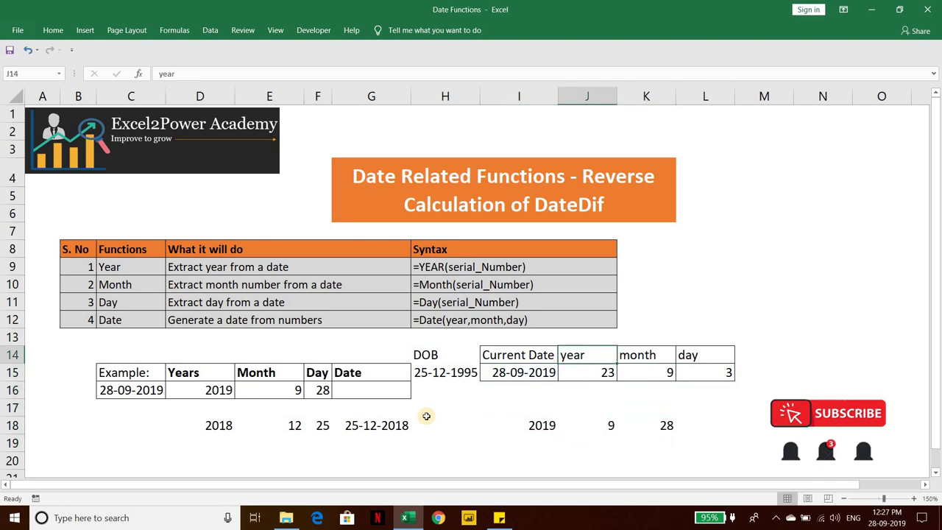
key("shift+Down")
key("shift+Right")
key("shift+Right")
key("Left")
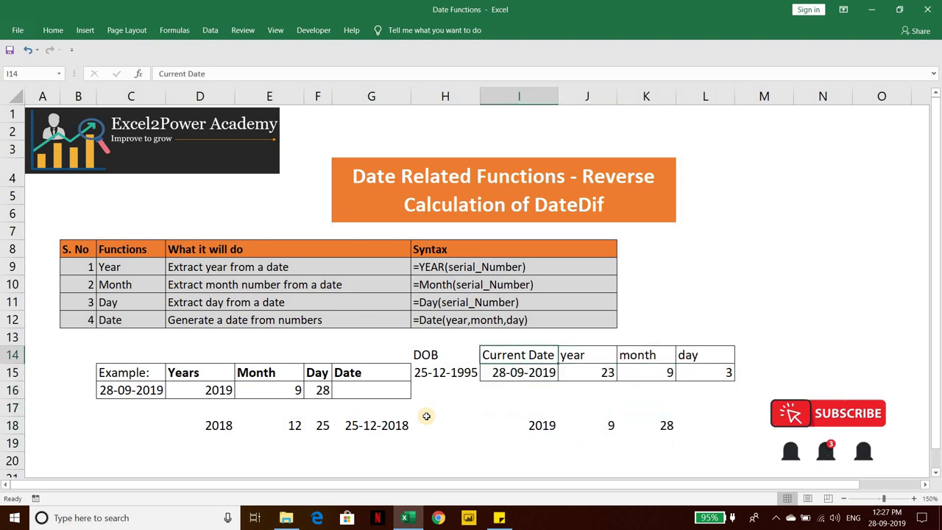
key("Down")
key("Down")
key("Down")
key("Down")
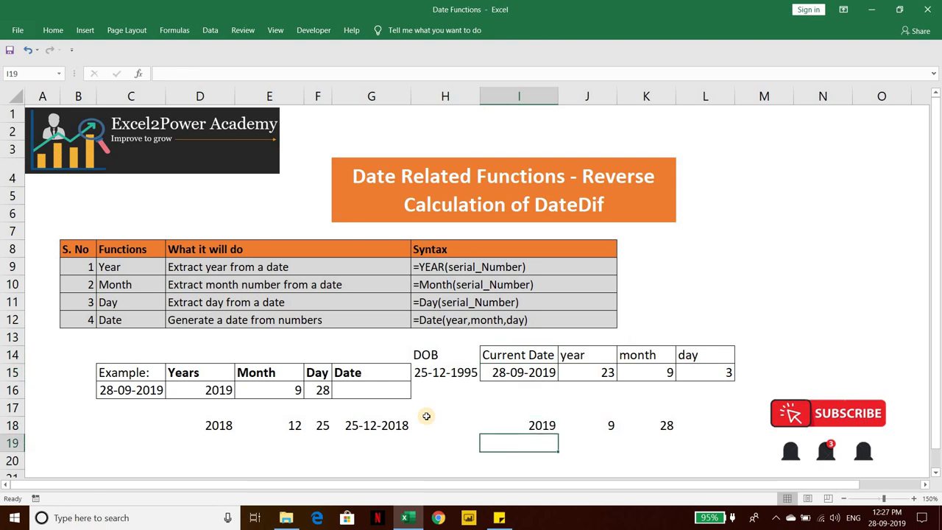
Enter =I18-J15 in I19 so the year difference is 1996
type("=")
key("Up")
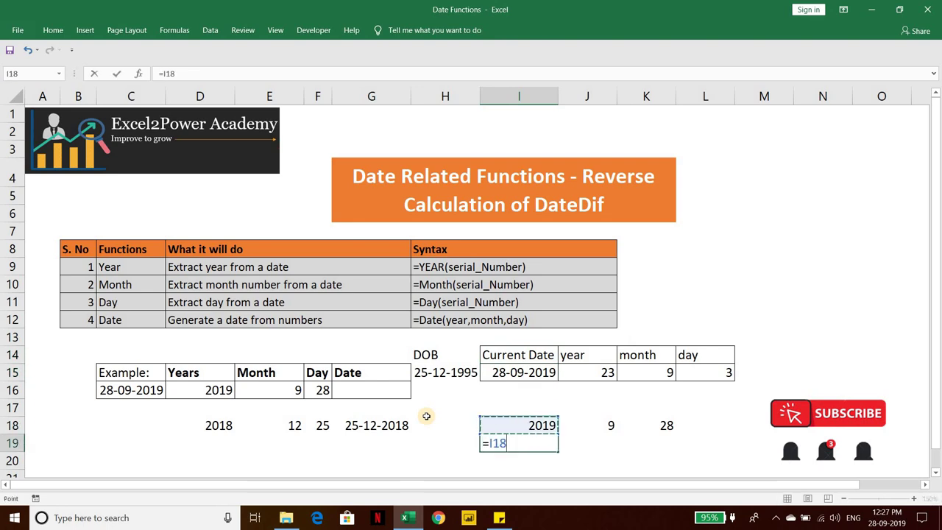
type("-")
key("Up")
key("Up")
key("Up")
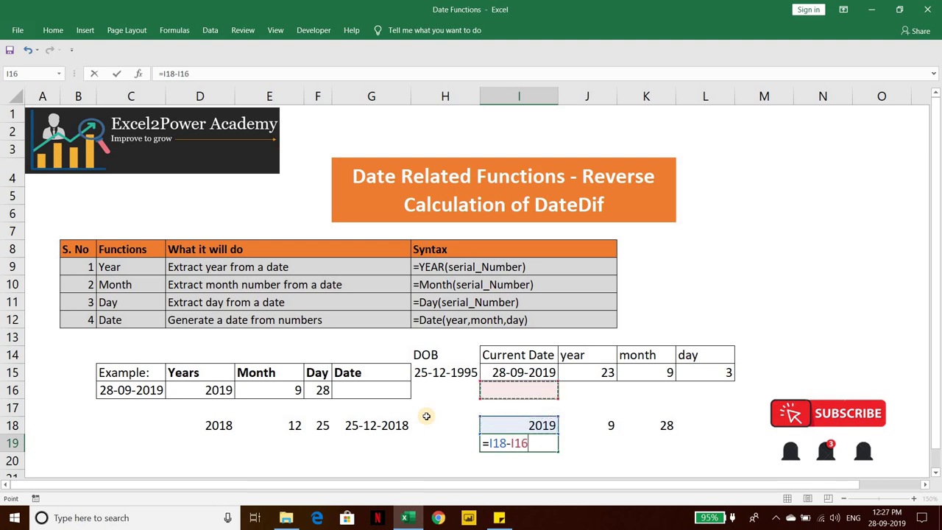
key("Up")
key("Right")
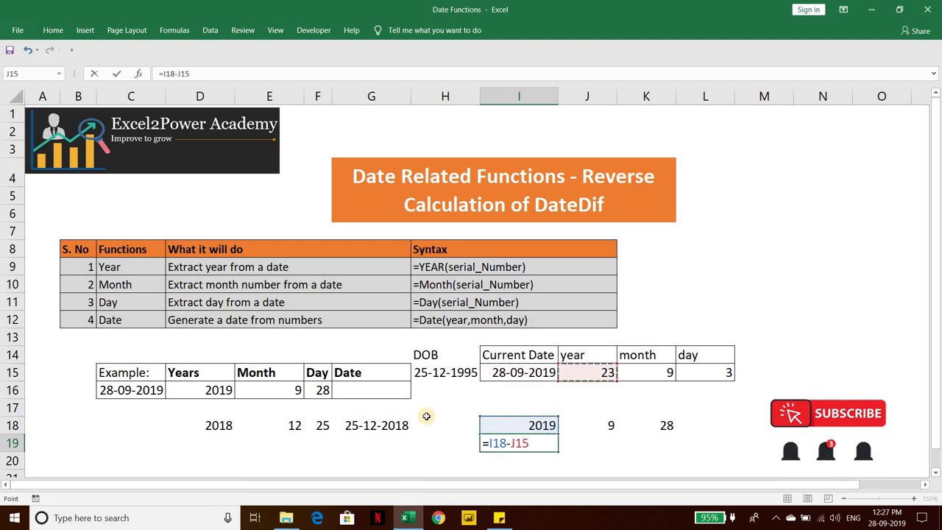
key("ctrl+Return")
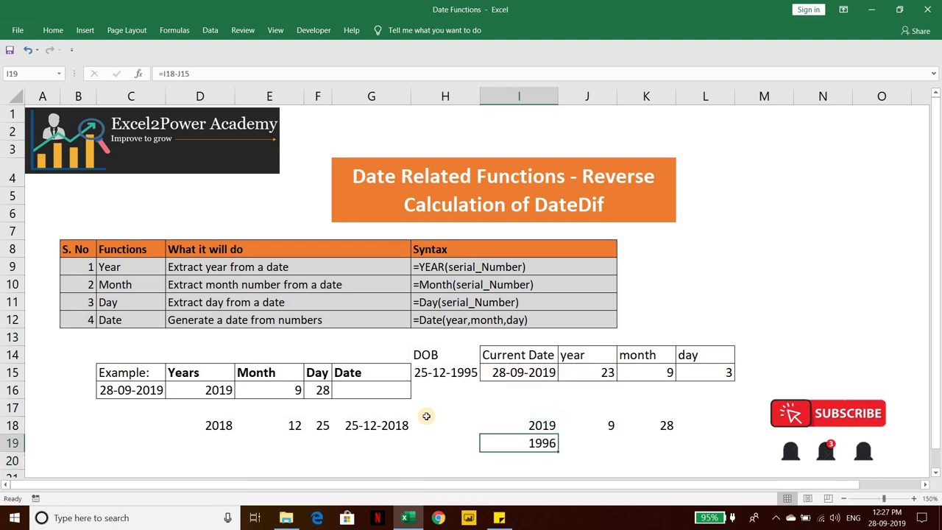
Enter =J18-K15 in J19 so the month difference is 0
key("Right")
type("=")
key("Up")
key("Up")
key("Up")
key("Right")
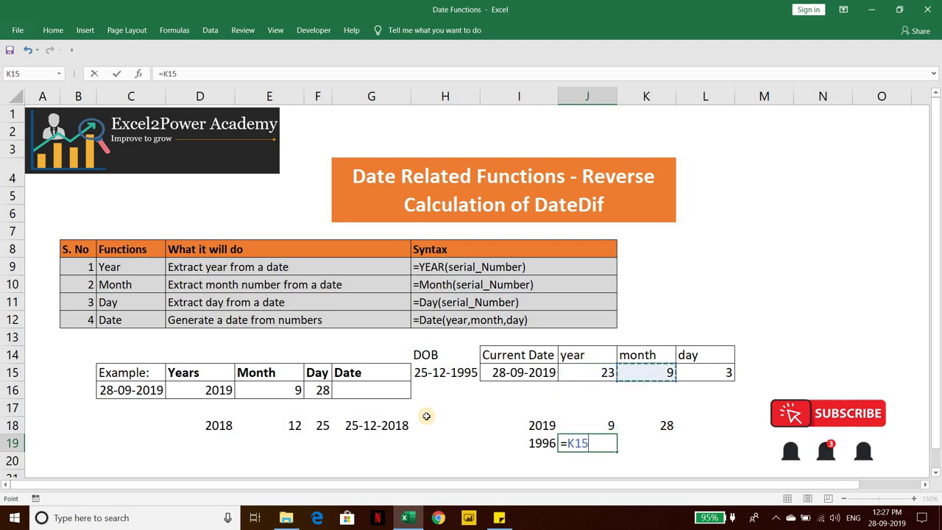
key("Left")
key("Down")
key("Down")
key("Down")
type("-")
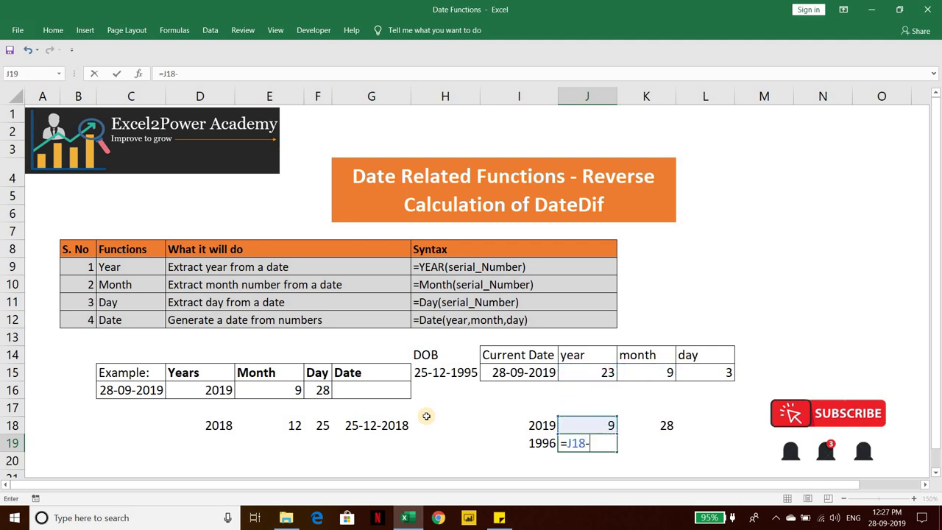
key("Right")
key("Up")
Enter =K18-L15 in K19 so the day difference is 25
key("Up")
key("Up")
key("Up")
key("ctrl+Return")
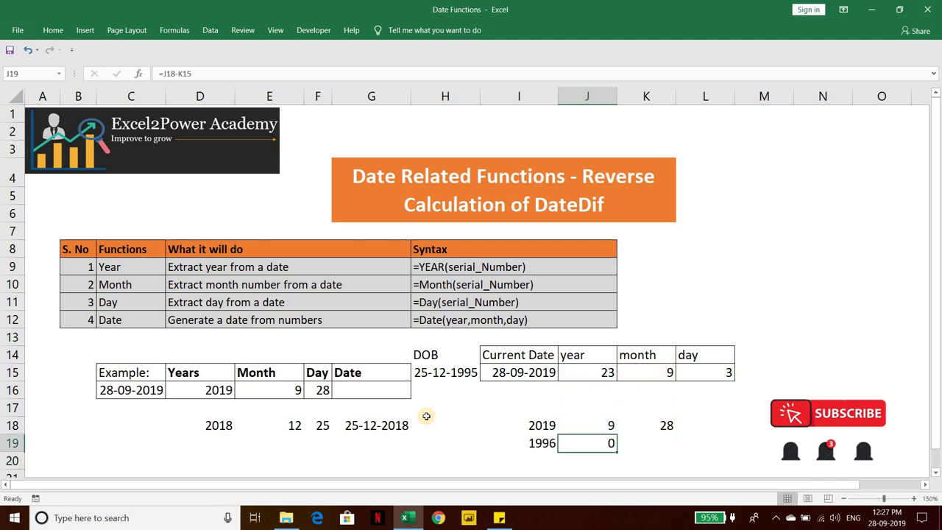
key("Right")
type("=")
key("Up")
type("-")
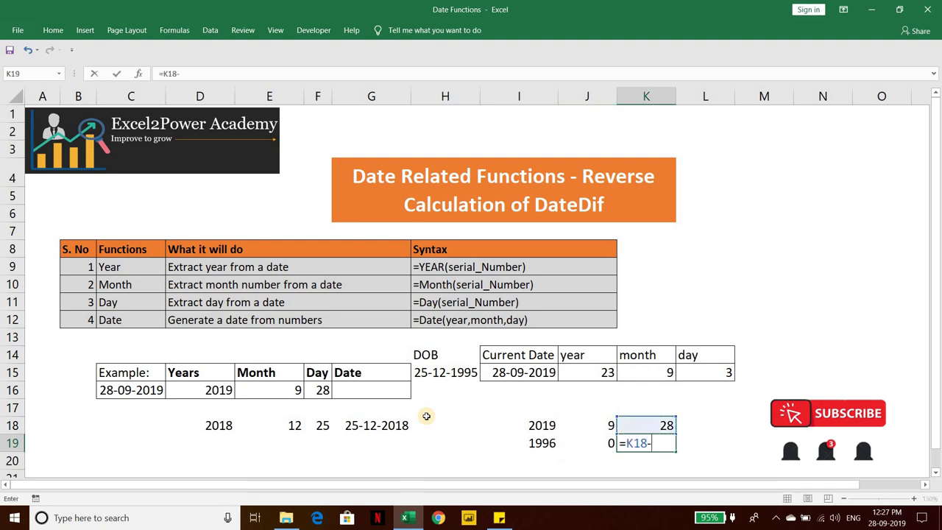
key("Right")
key("Up")
key("Up")
key("Up")
key("Up")
key("ctrl+Return")
key("Left")
key("Left")
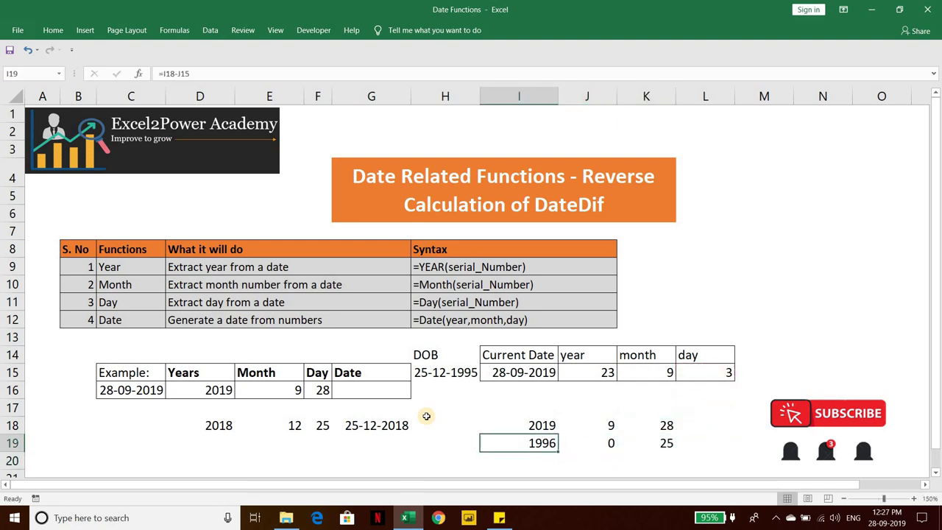
Enter =DATE(I19,J19,K19) in I20, returning 25-12-1995
key("Down")
type("=datwe")
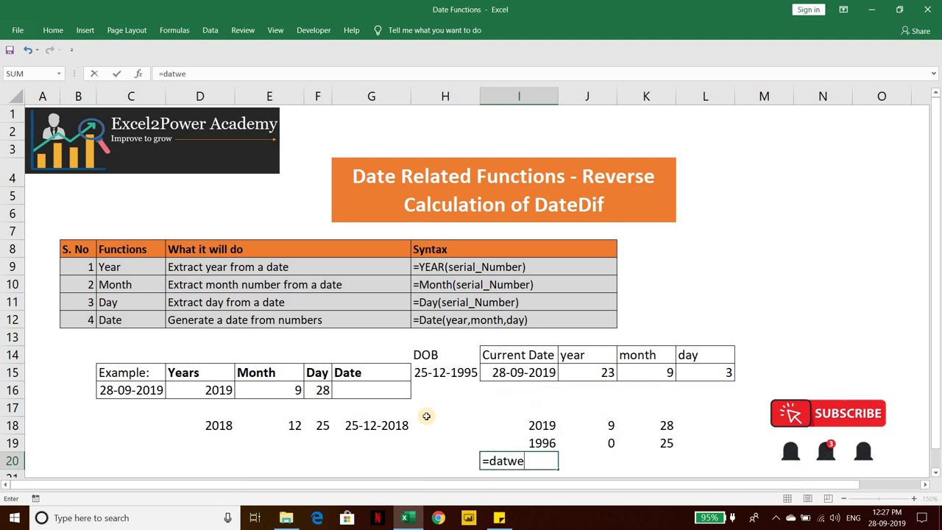
key("BackSpace")
key("BackSpace")
type("e")
key("Tab")
key("Up")
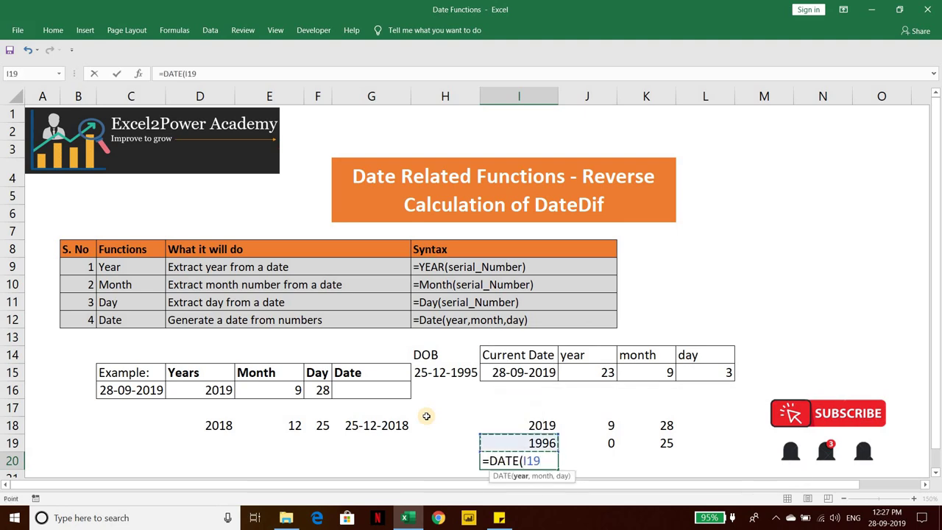
type(",")
key("Right")
key("Up")
type(",")
key("Right")
key("Right")
key("Up")
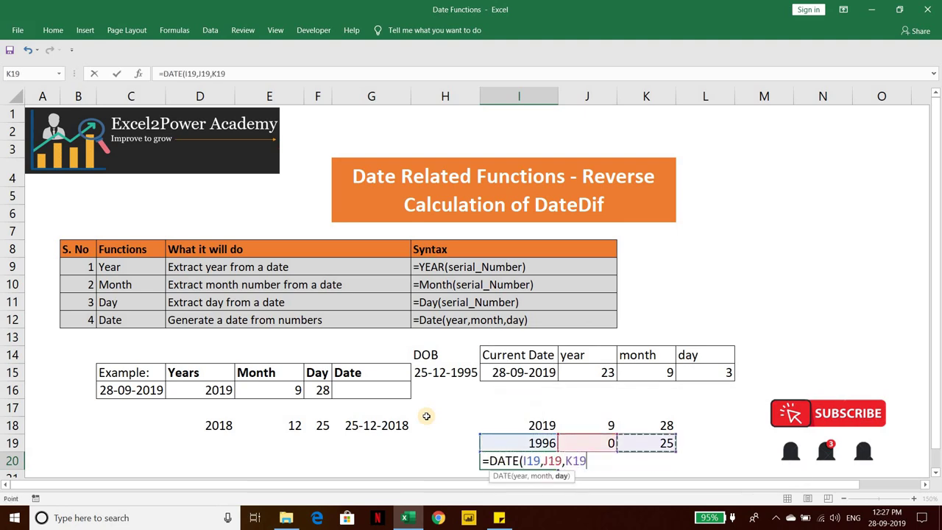
key("Return")
key("Up")
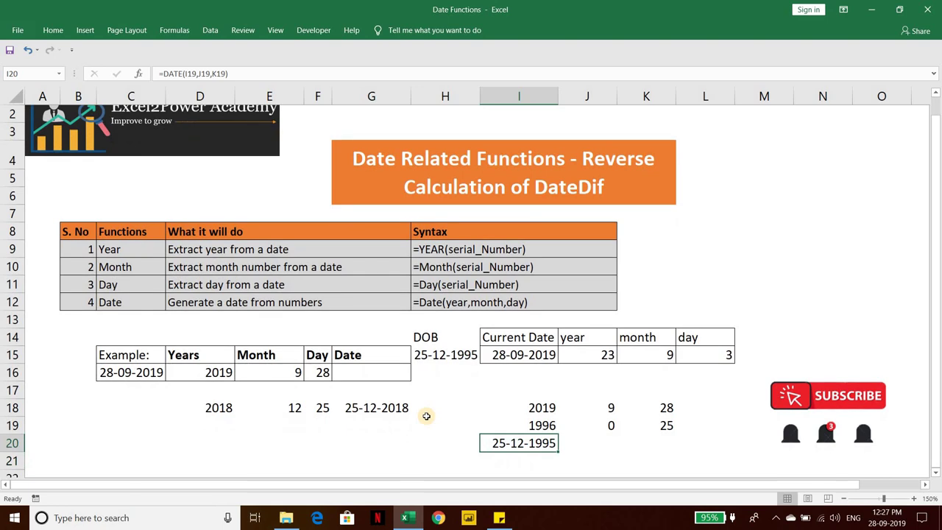
Check the row 19 differences and I20's DATE formula against the original DOB
key("Right")
key("Right")
key("Up")
key("Left")
key("Left")
key("Down")
key("F2")
key("Escape")
key("Left")
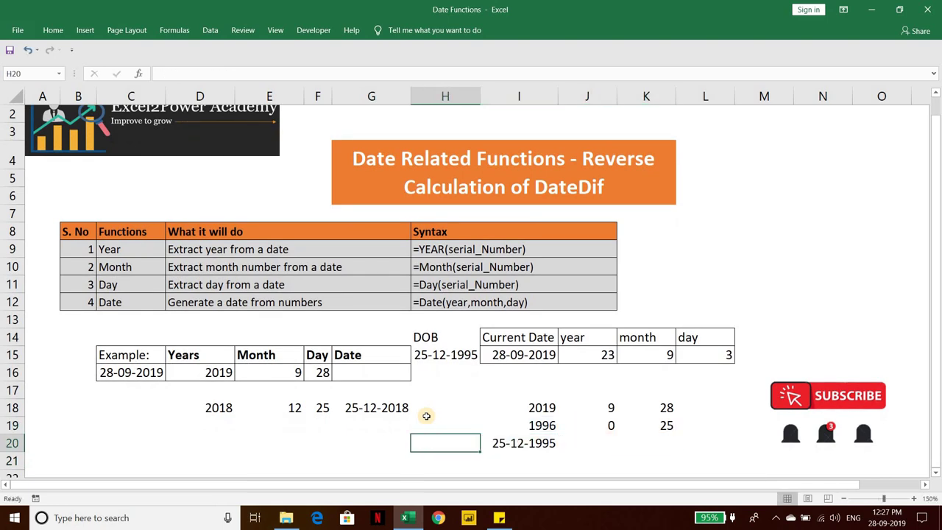
key("Up")
key("Up")
key("Up")
key("Right")
key("Down")
key("Down")
key("Down")
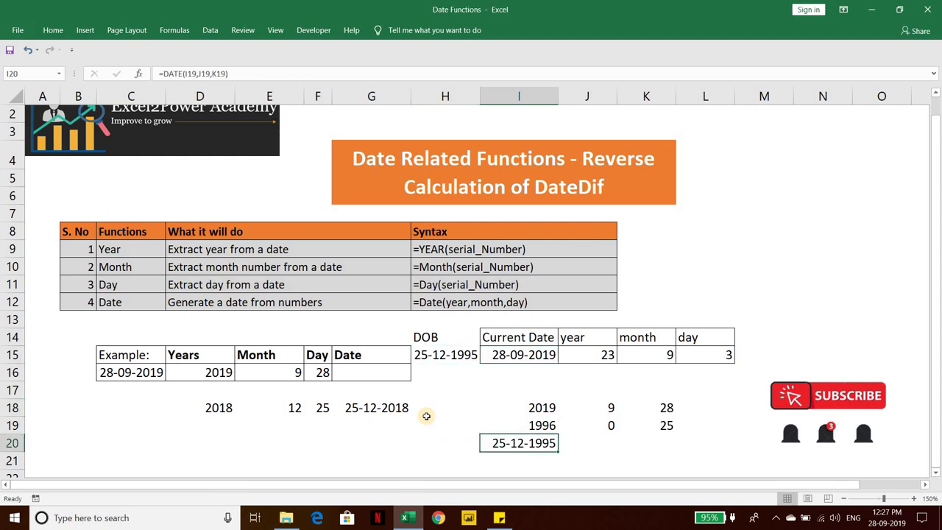
key("Up")
key("Up")
key("shift+Right")
key("shift+Right")
key("shift+Left")
key("shift+Left")
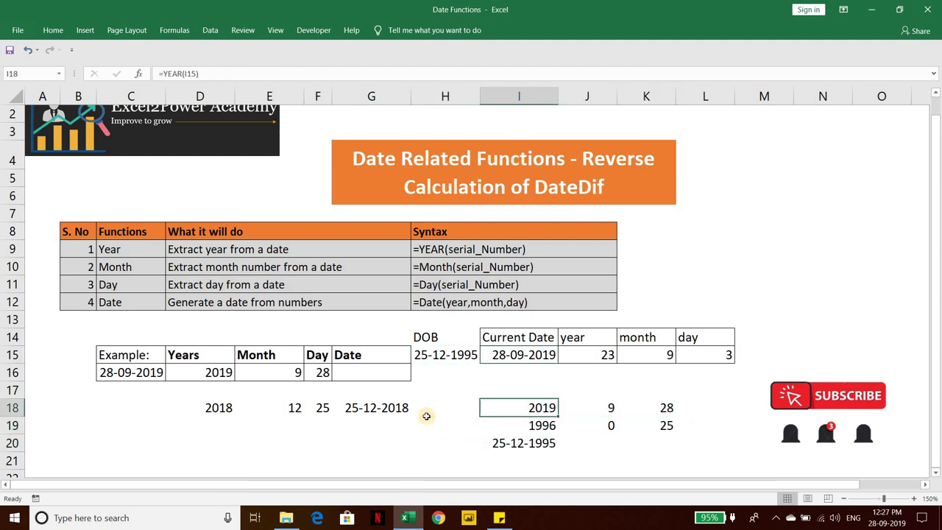
key("F2")
key("Escape")
key("Right")
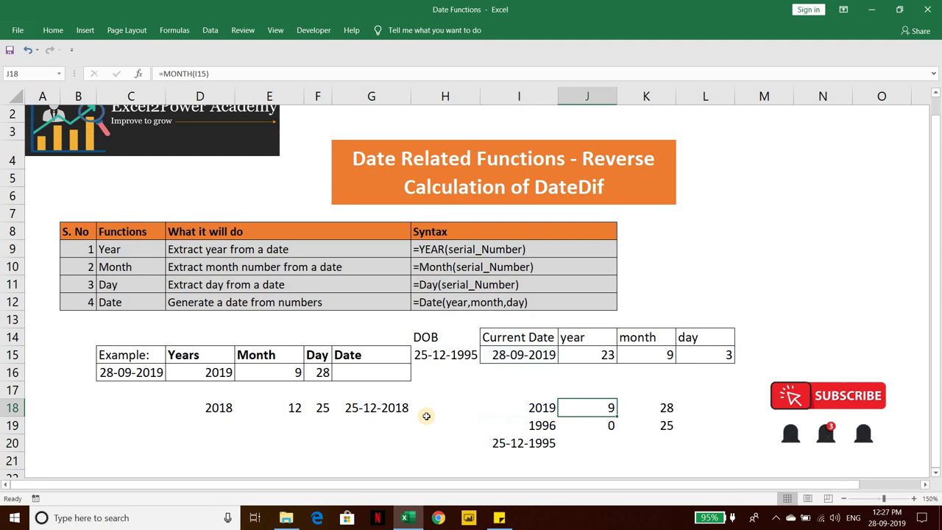
key("F2")
key("Escape")
key("Right")
key("F2")
key("Escape")
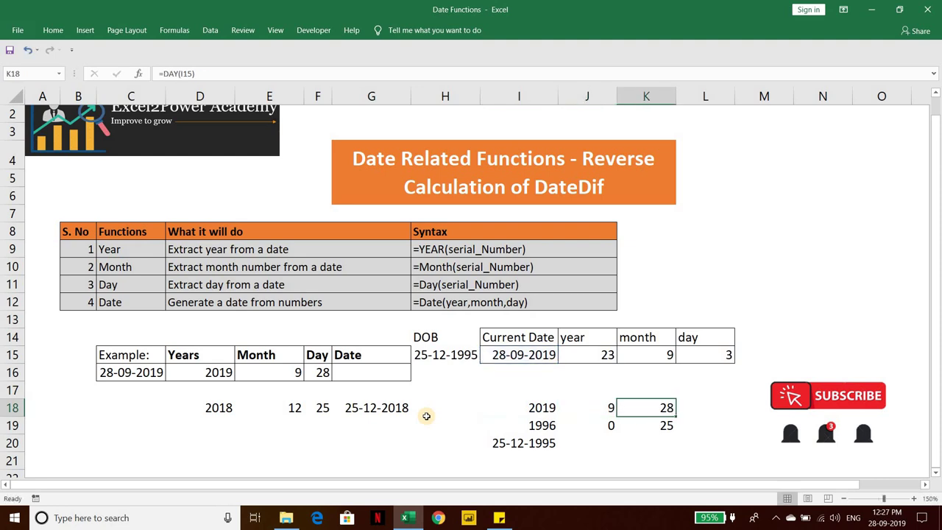
key("Left")
key("Left")
key("shift+Right")
key("shift+Right")
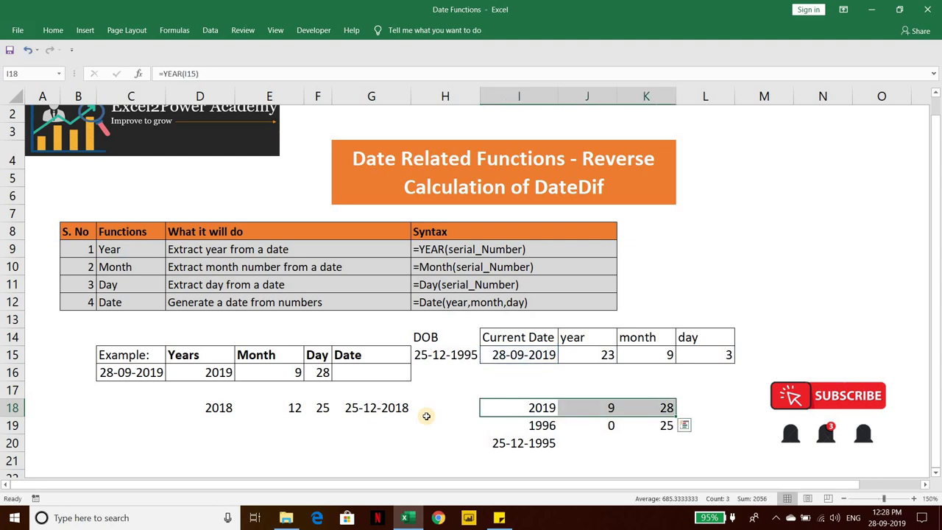
key("Down")
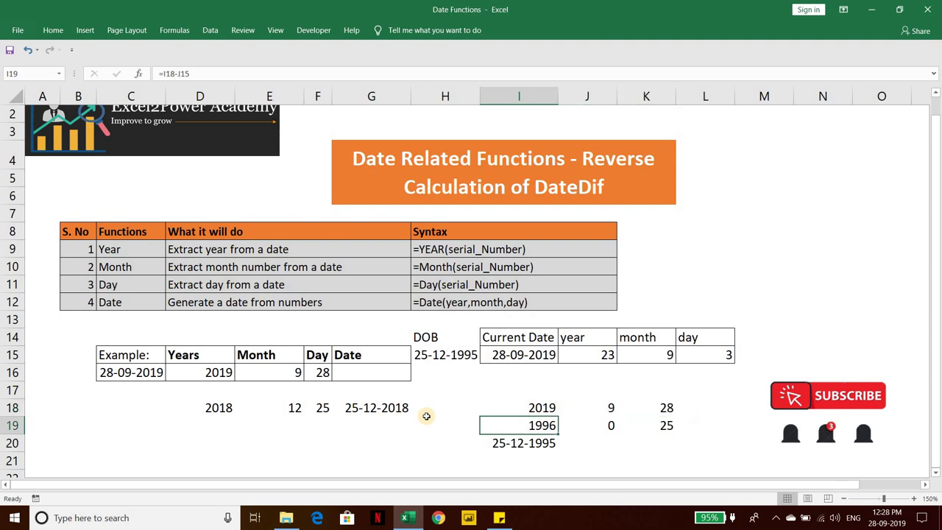
left_click_drag(588, 362, 678, 358)
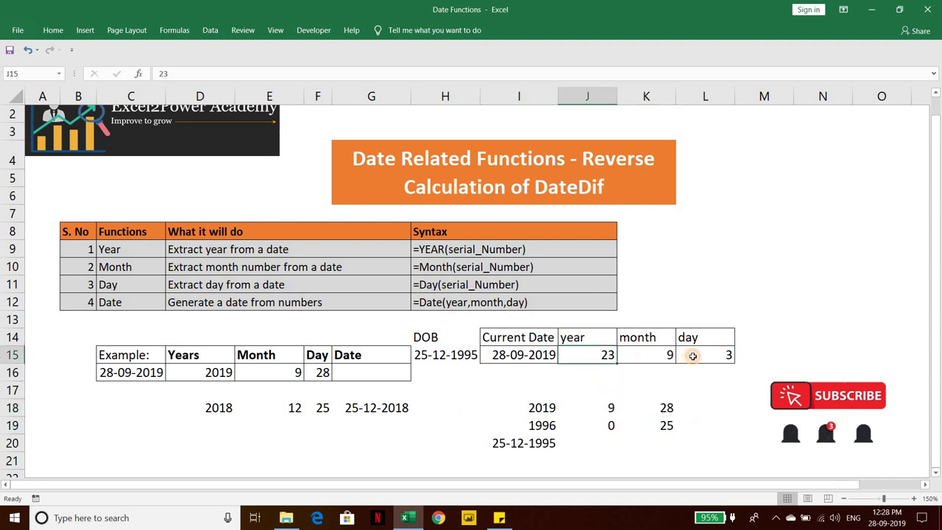
left_click_drag(519, 426, 648, 426)
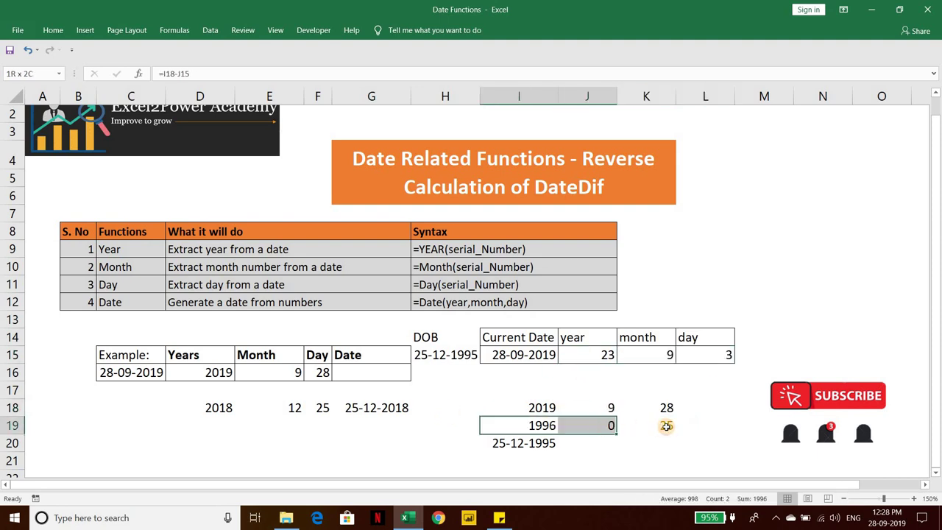
left_click(514, 426)
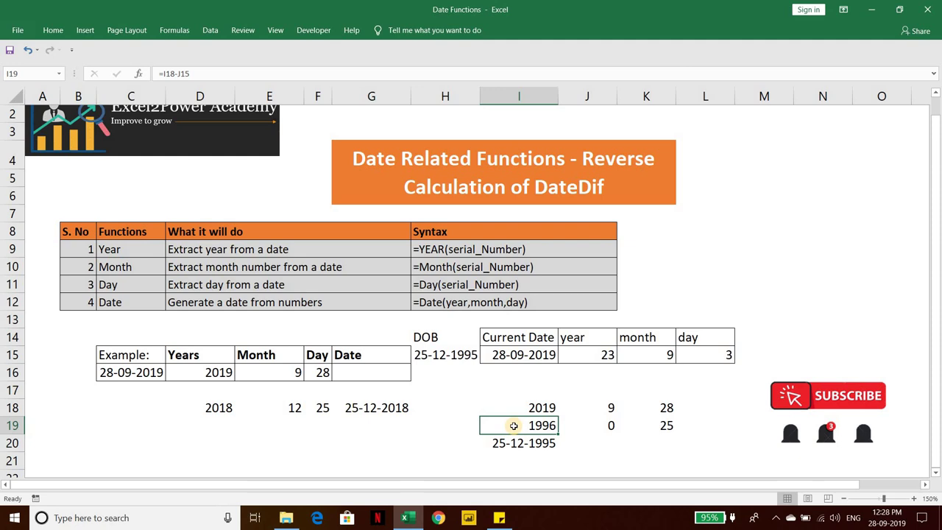
key("Up")
key("shift+Right")
key("shift+Right")
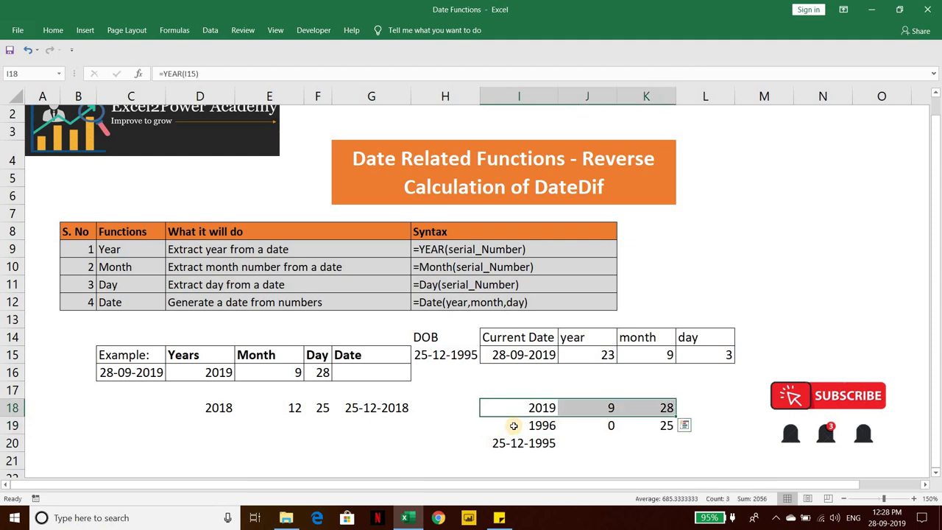
left_click_drag(600, 355, 710, 355)
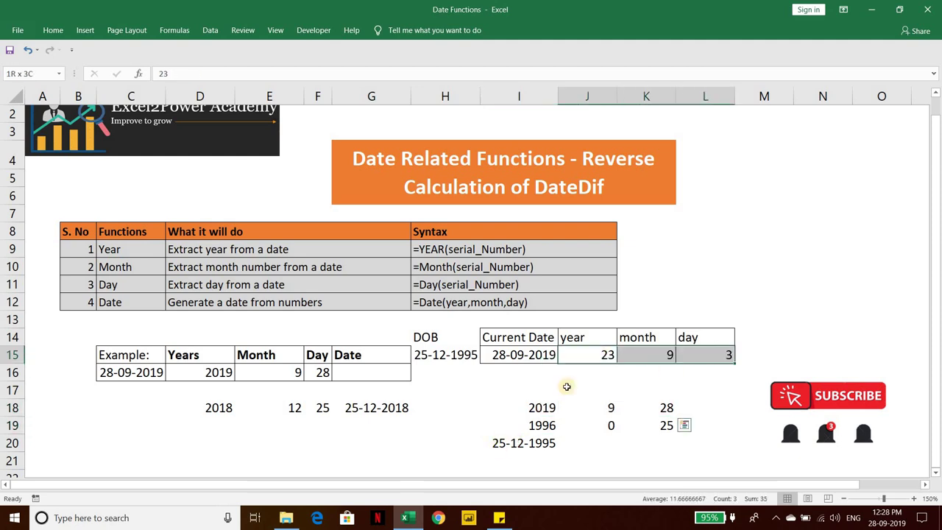
left_click_drag(542, 425, 656, 426)
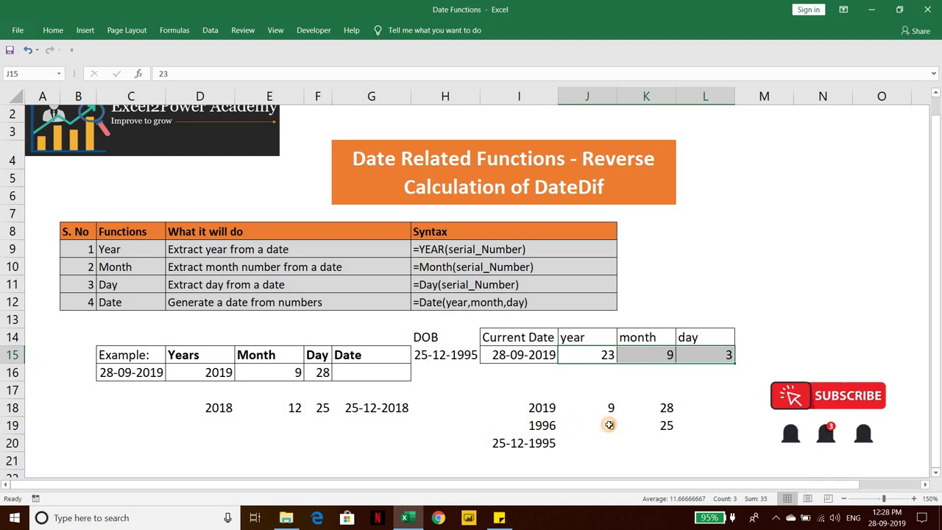
left_click(541, 442)
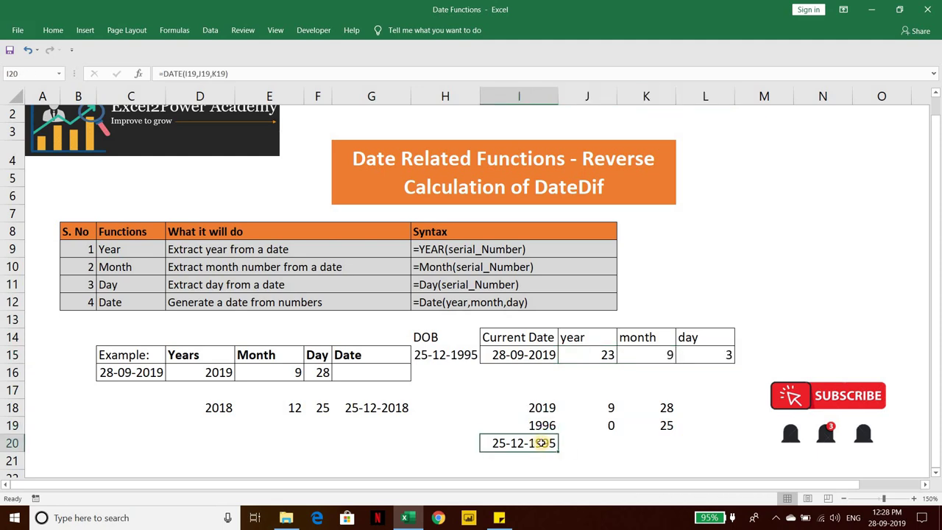
key("Up")
key("Up")
key("shift+Right")
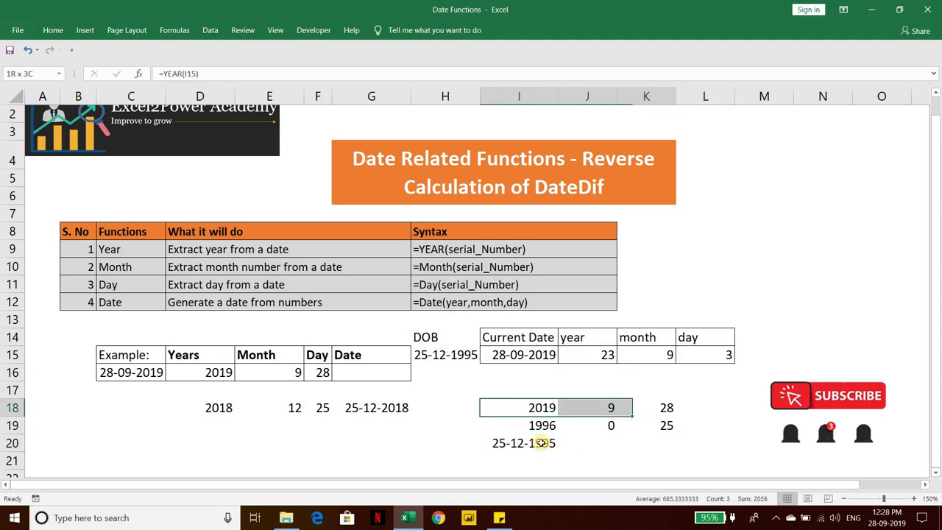
key("shift+Right")
key("shift+Down")
key("shift+Down")
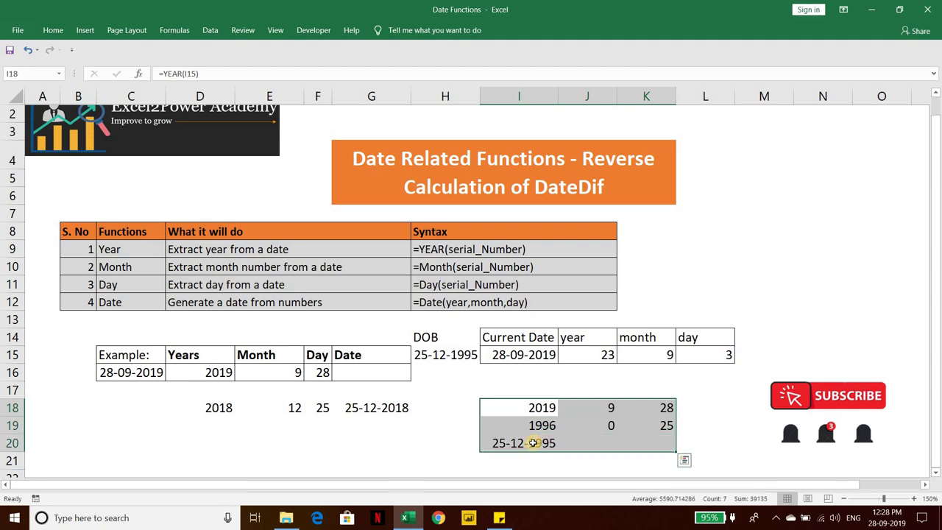
key("Up")
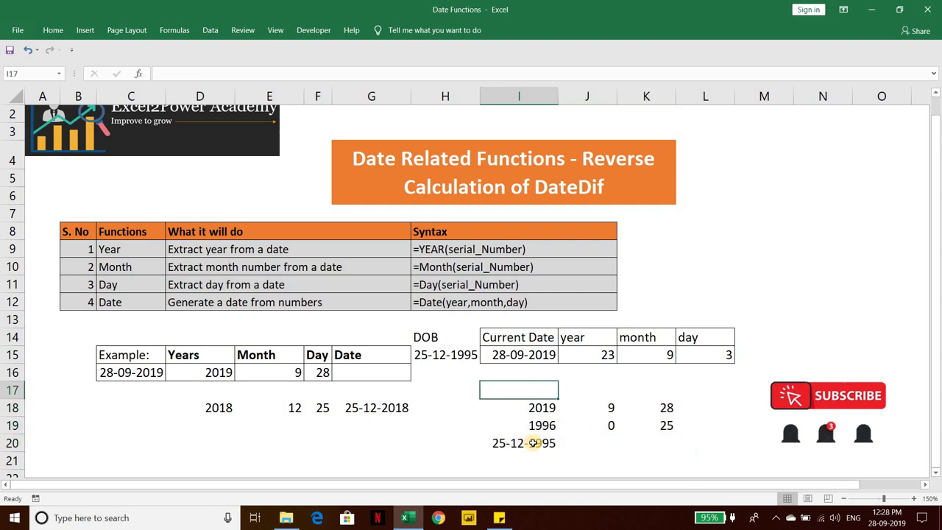
key("Up")
key("Up")
key("Left")
key("F2")
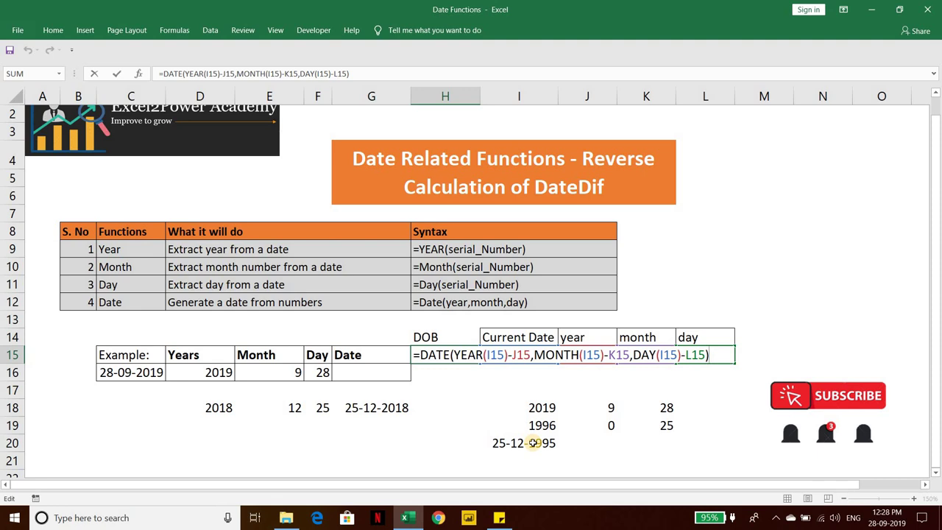
left_click(416, 355)
left_click_drag(416, 355, 424, 355)
key("ctrl+Return")
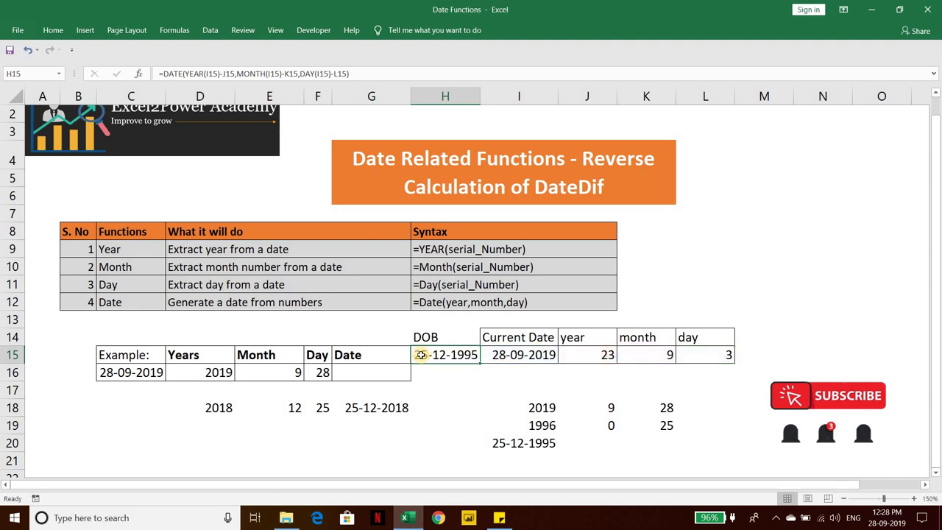
key("Right")
key("Up")
key("Left")
key("Down")
scroll(220, 172, "up", 1)
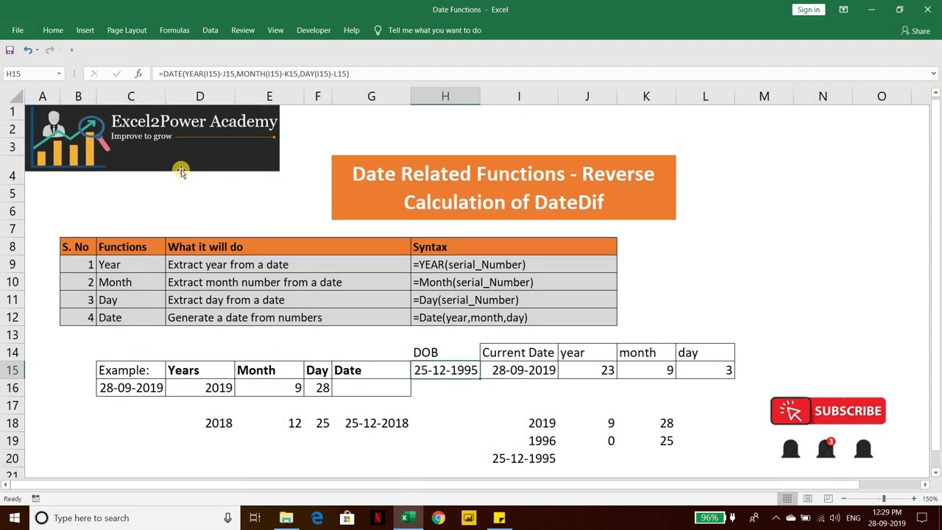